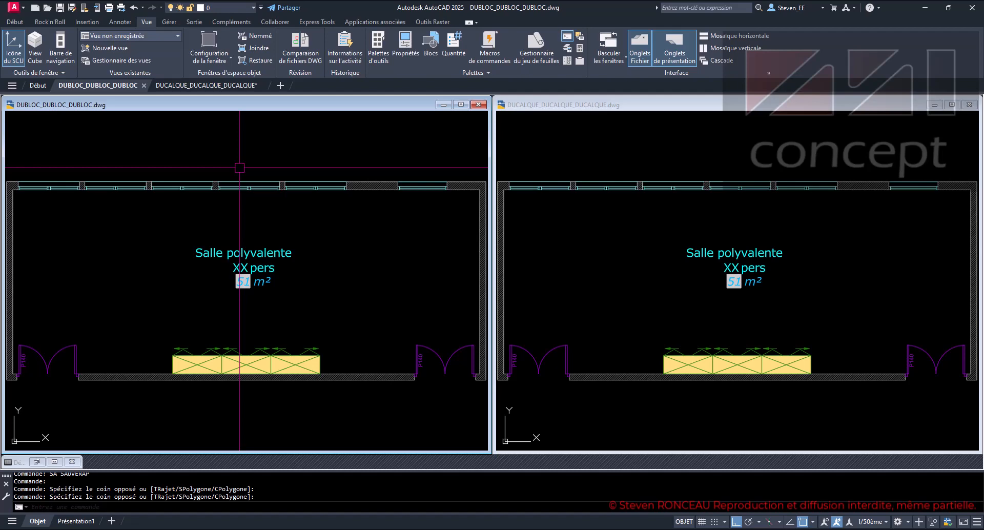
- Examine the line properties of the first window block of the DUBLOC drawing in the Block Editor, closing the editor when done
left_click(659, 270)
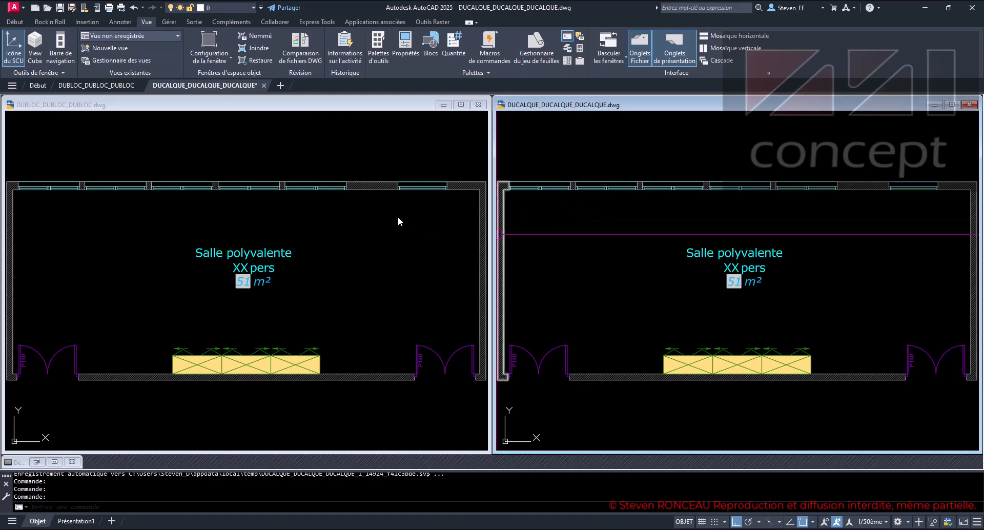
left_click(366, 219)
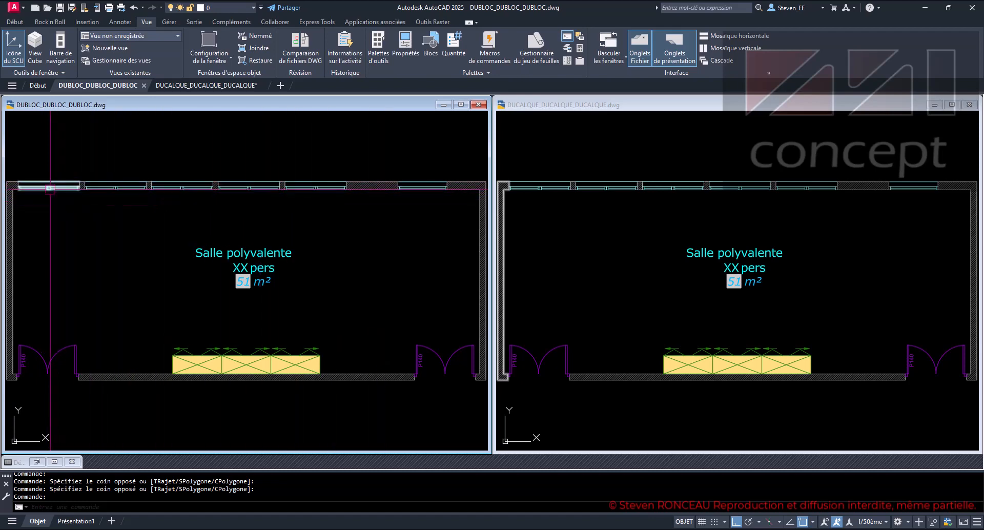
left_click(50, 188)
right_click(50, 187)
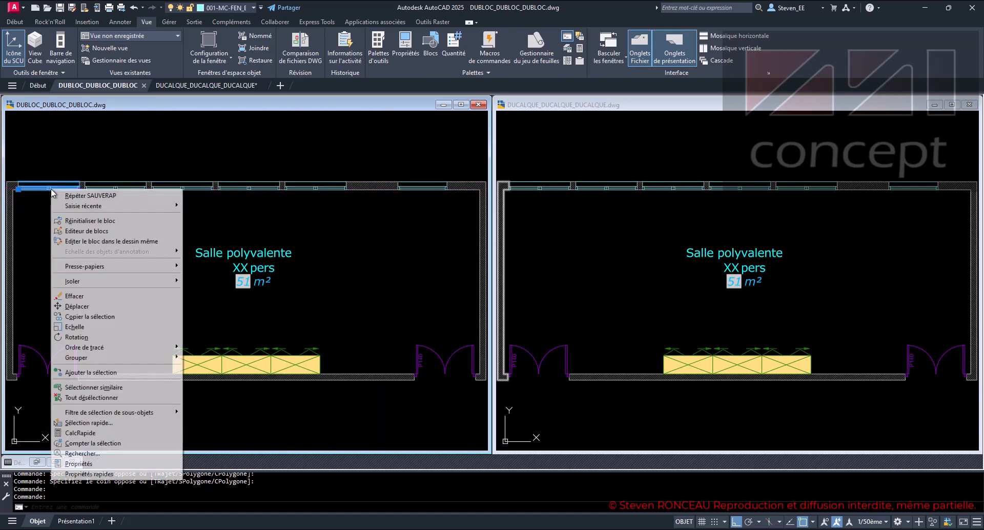
left_click(108, 232)
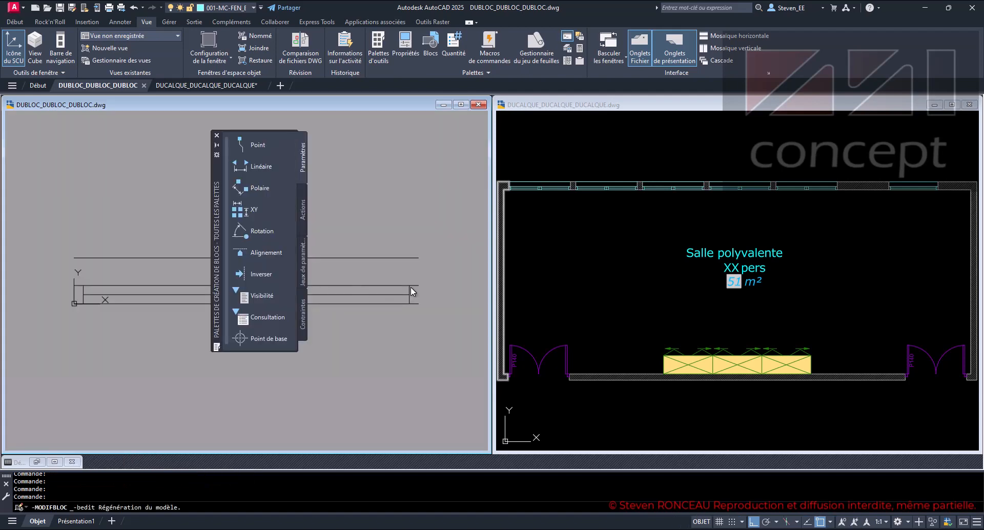
left_click(435, 245)
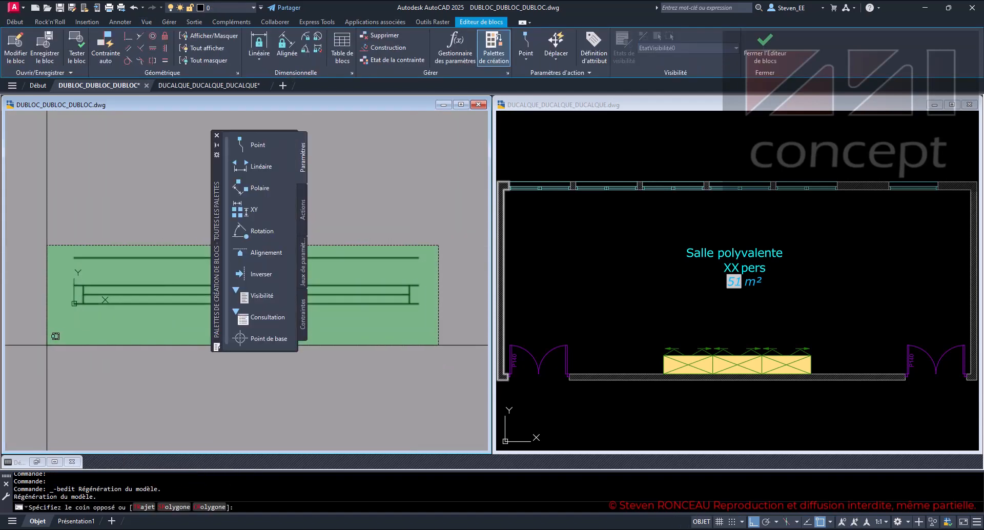
left_click(44, 333)
key("ctrl+1")
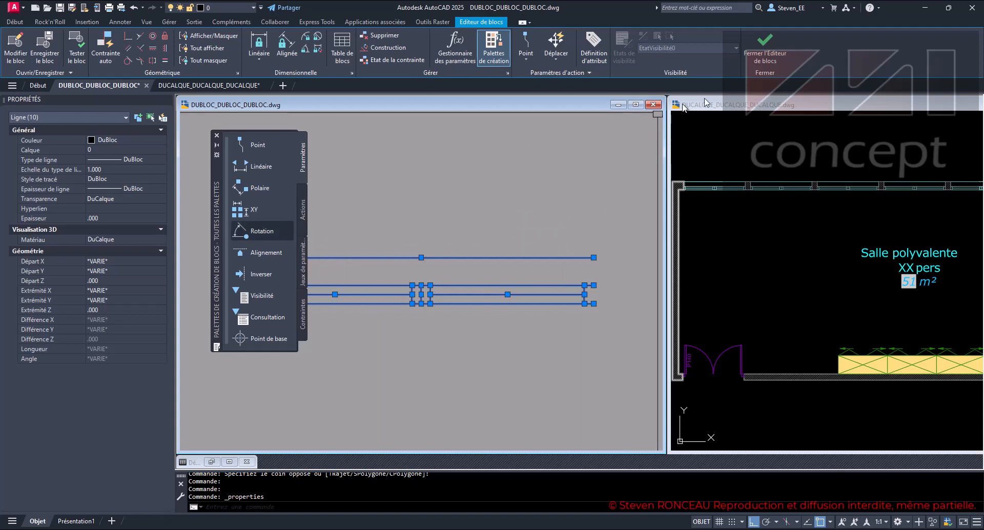
left_click(762, 55)
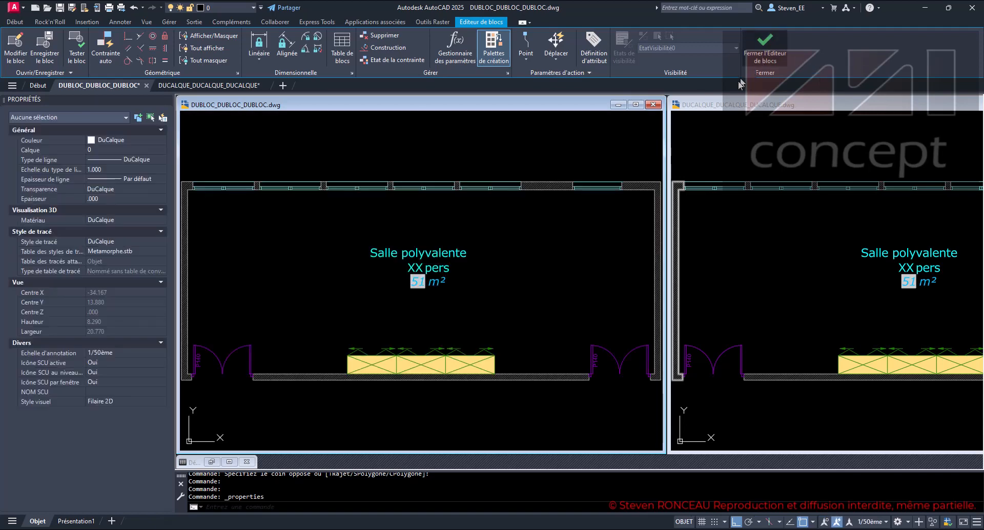
- Examine the line properties of the first window block of the DUCALQUE drawing in the Block Editor, discarding changes on exit
left_click(774, 154)
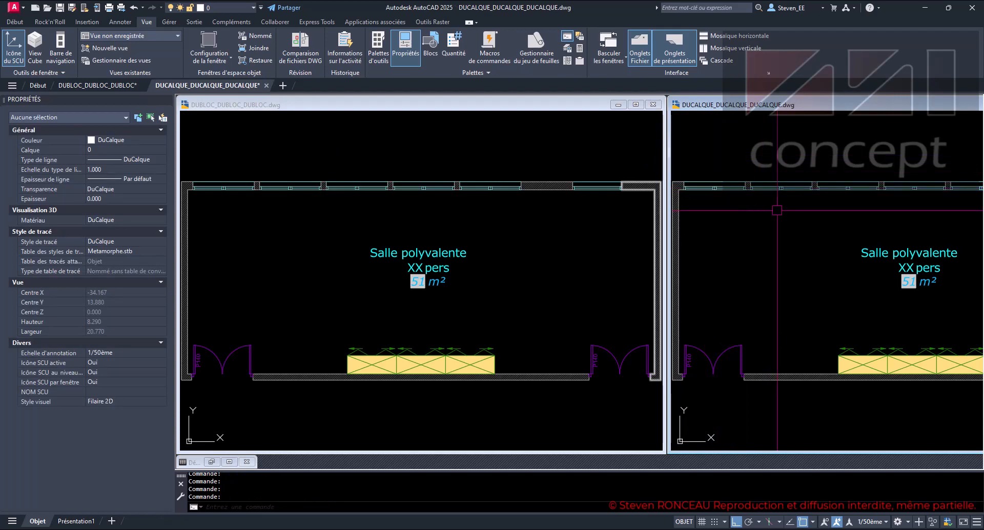
left_click(730, 187)
right_click(730, 187)
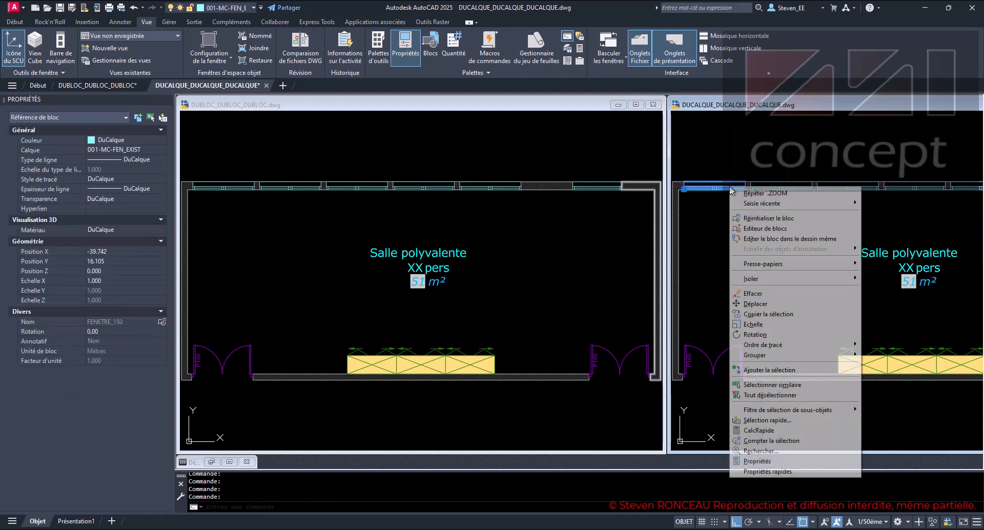
left_click(802, 228)
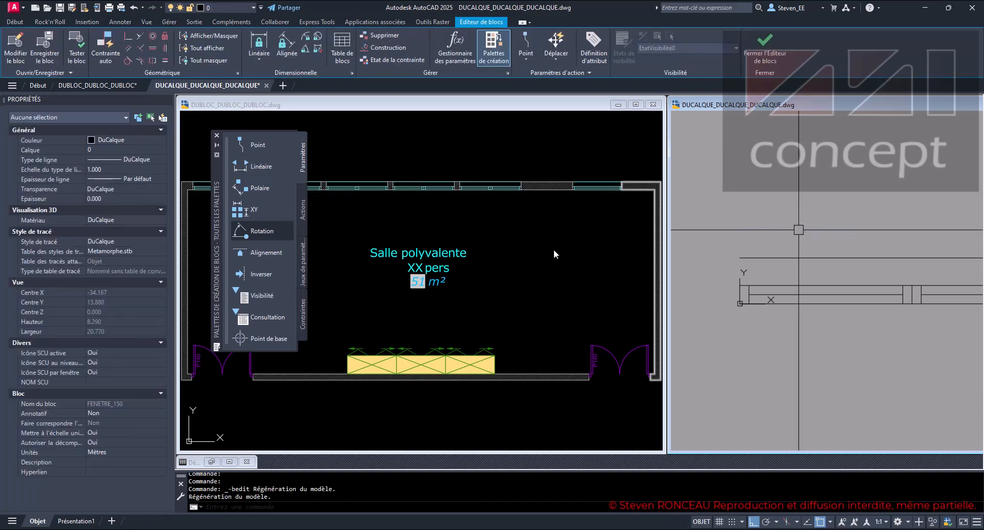
scroll(799, 246, "down", 3)
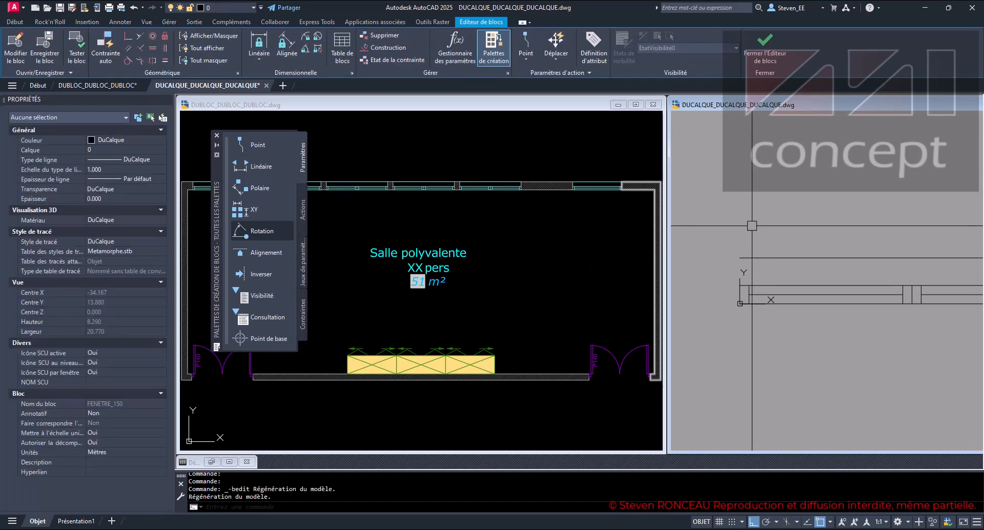
left_click(894, 220)
left_click(815, 244)
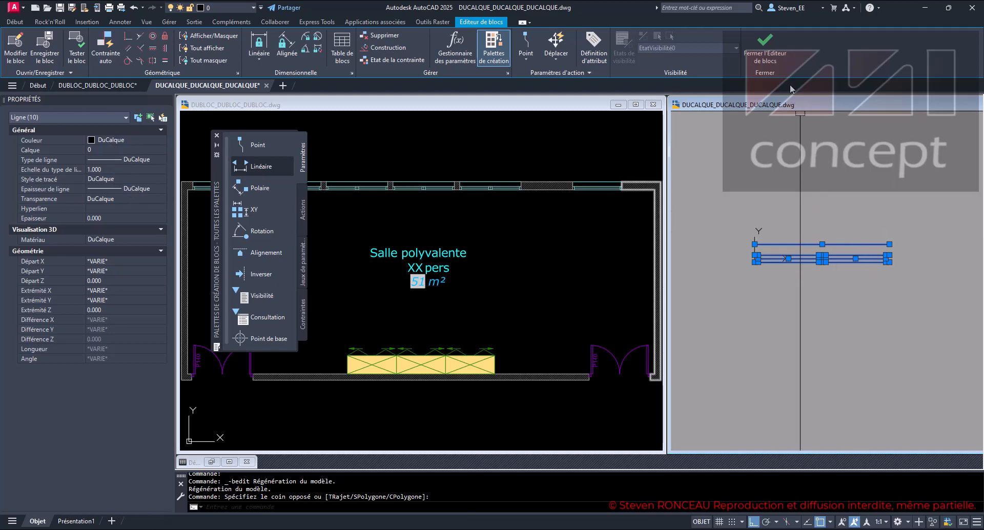
left_click(764, 61)
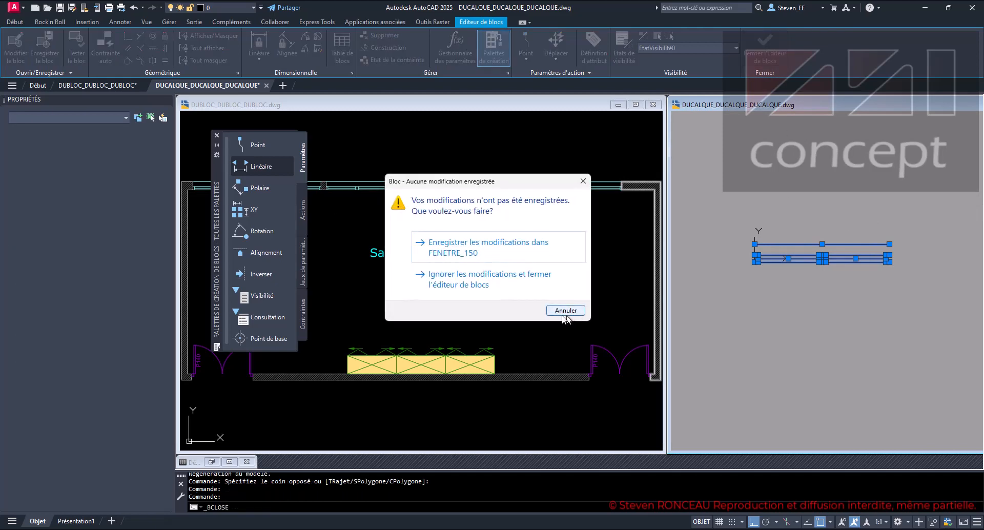
left_click(473, 281)
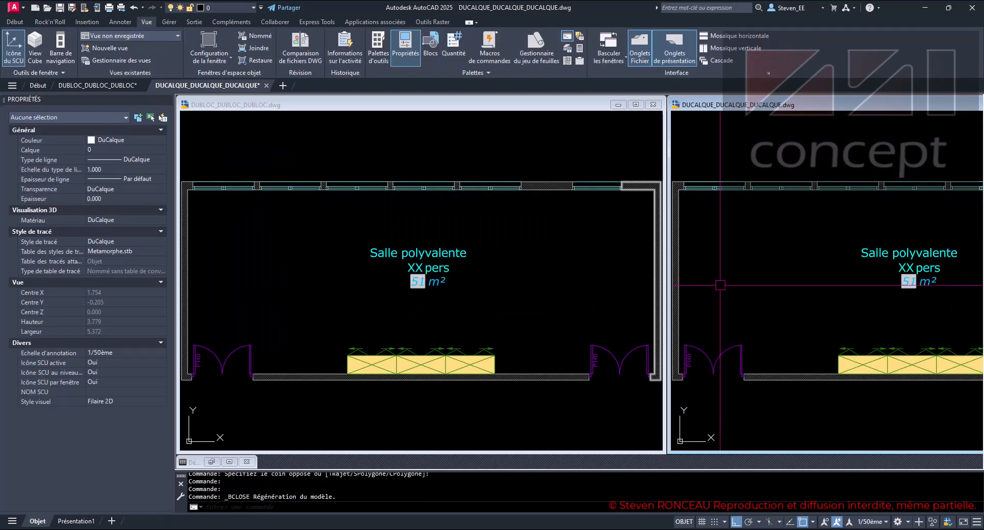
- Return to the DUBLOC drawing and hide the object properties
left_click(529, 281)
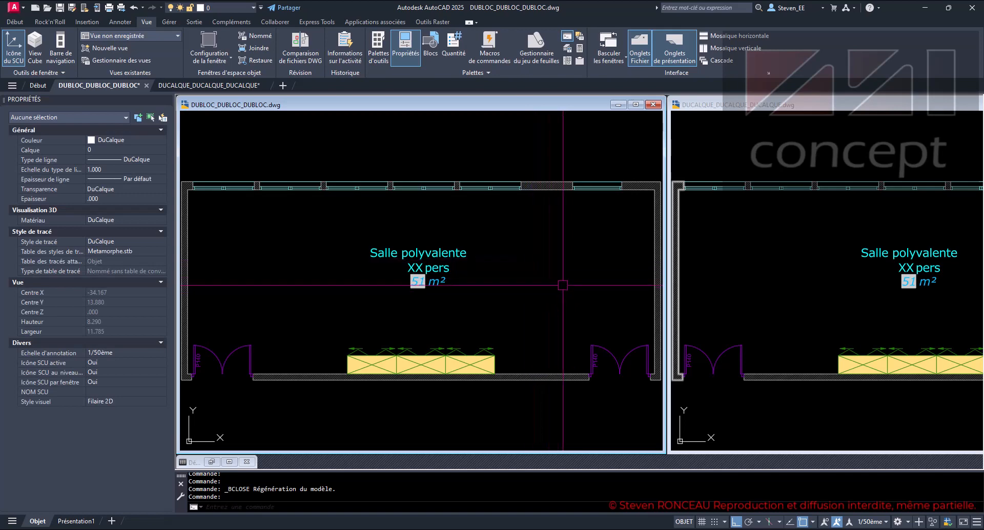
left_click(763, 264)
left_click(565, 282)
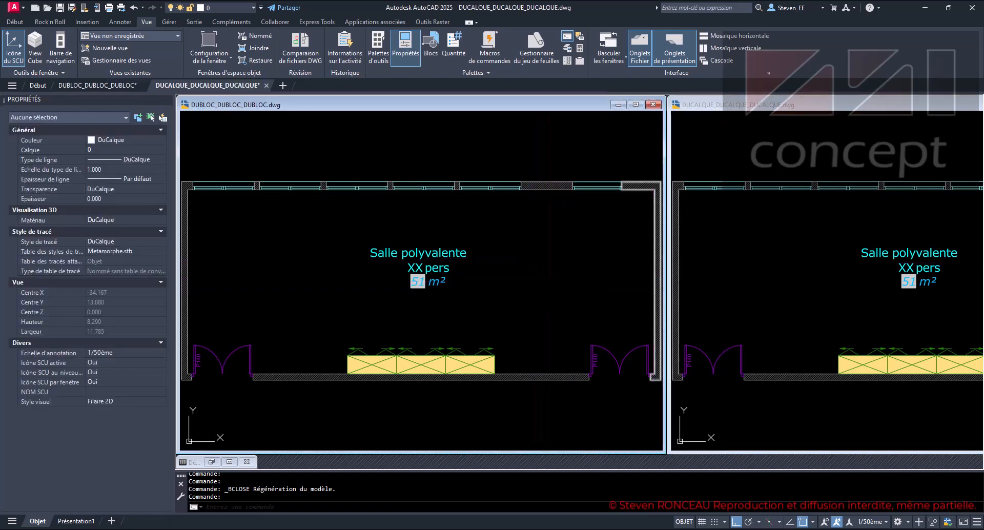
key("ctrl+1")
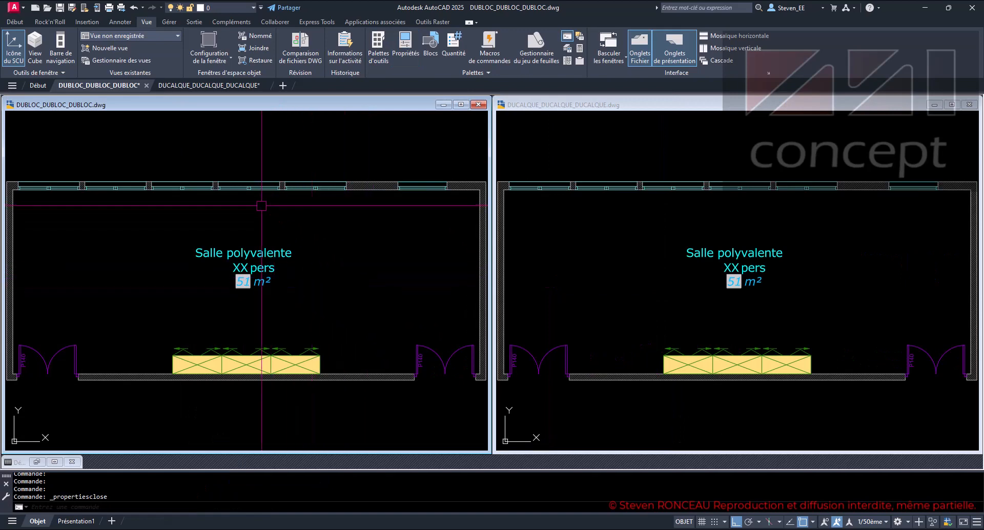
- Open the fourth window block of the DUBLOC drawing in the Block Editor and examine the properties of all its lines
left_click(248, 188)
right_click(247, 188)
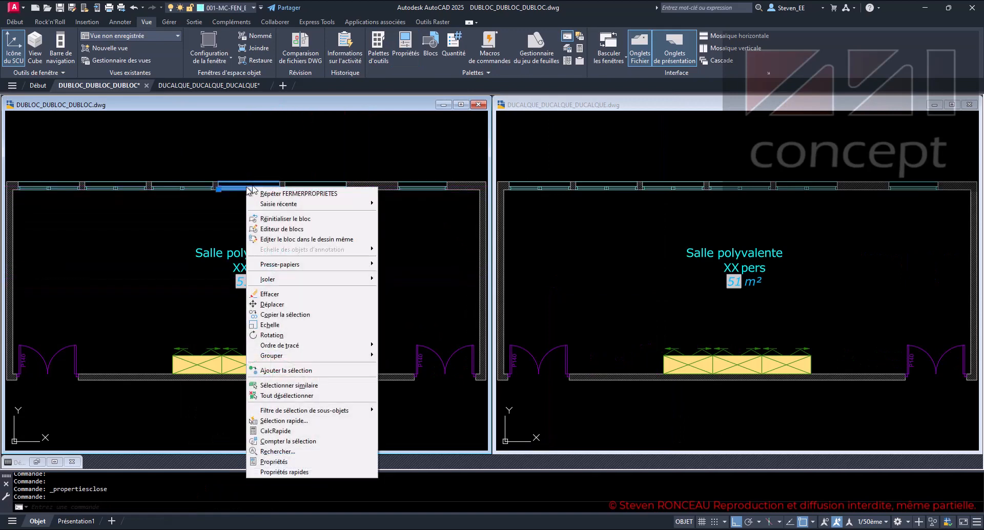
left_click(285, 229)
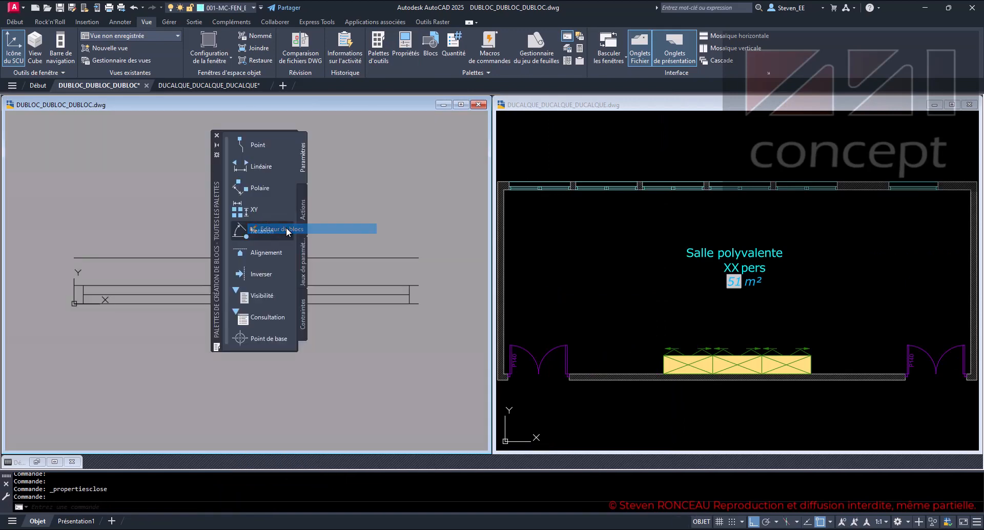
left_click(454, 222)
left_click(46, 340)
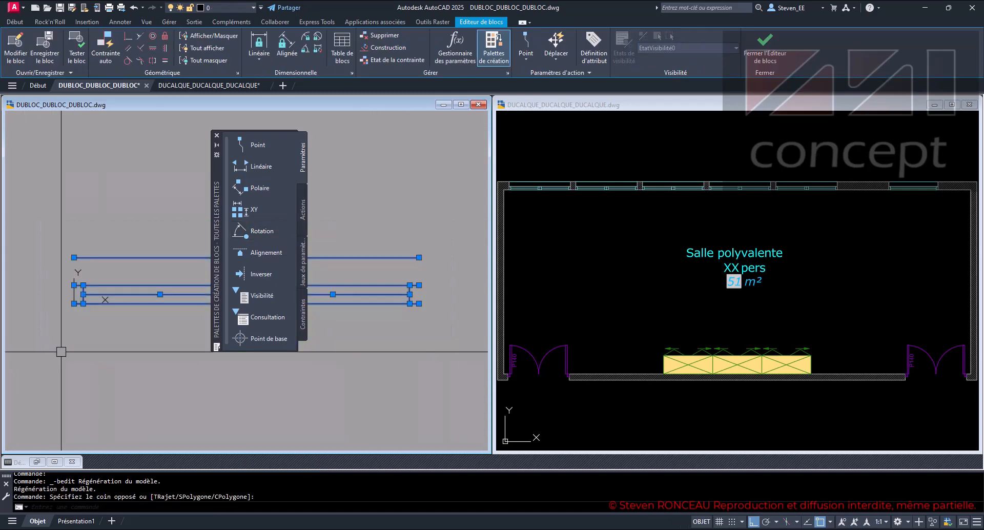
key("ctrl+1")
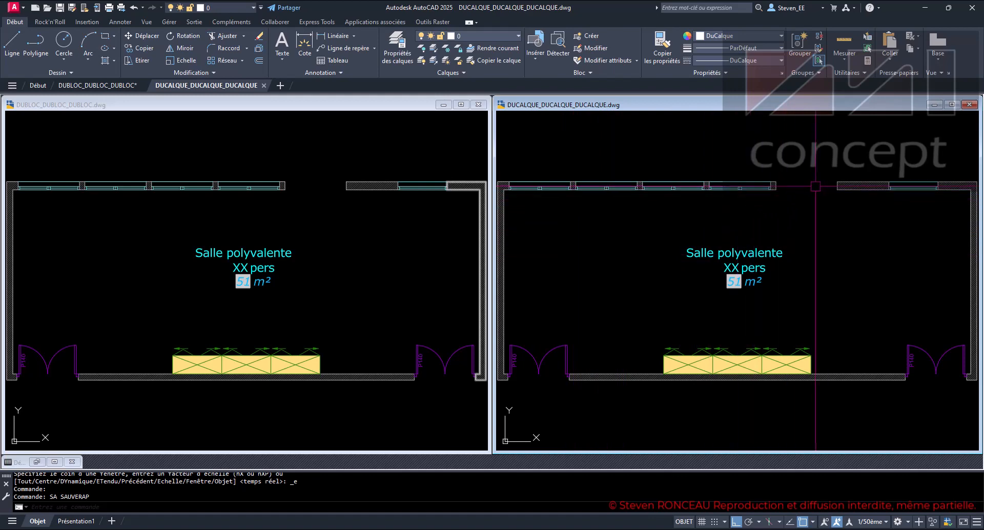
- Review the window layers of the DUCALQUE drawing in the layer properties manager, then close it
scroll(776, 168, "up", 8)
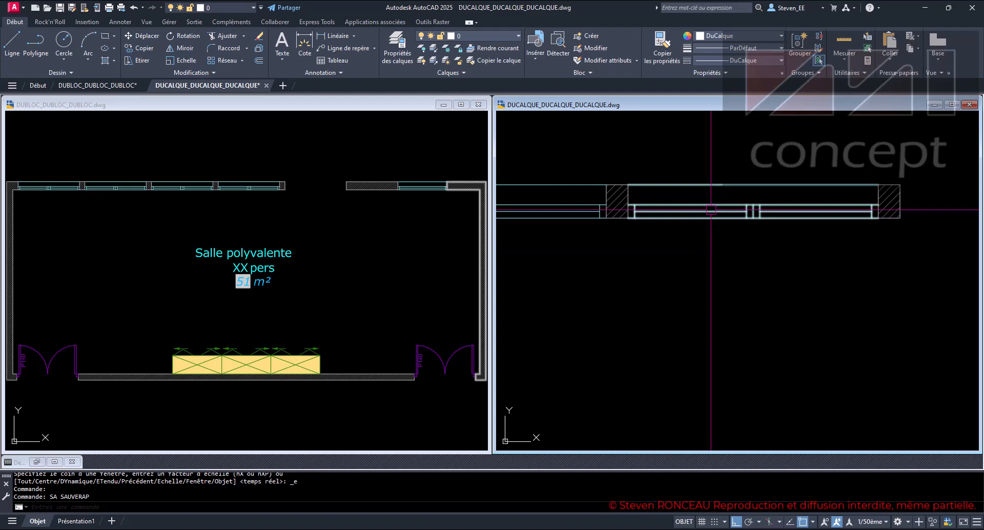
left_click(402, 50)
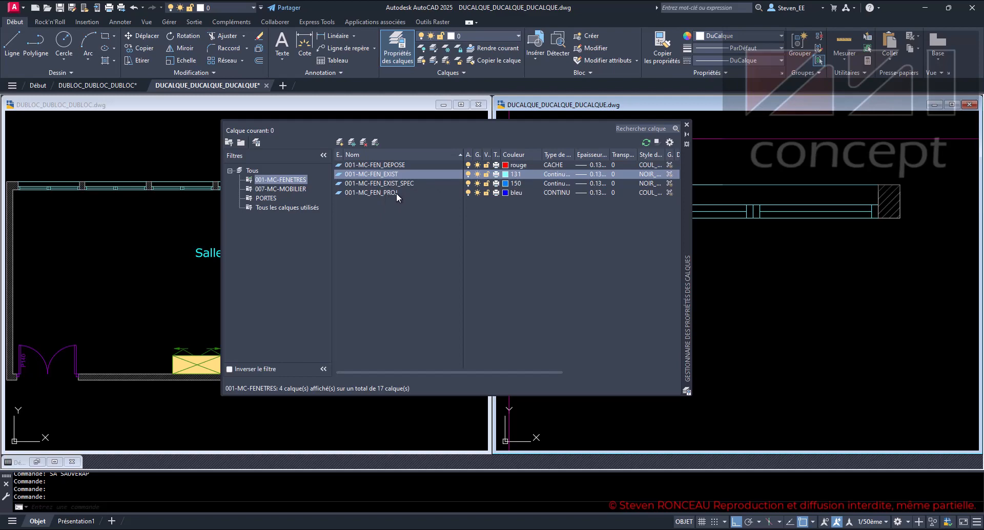
left_click(686, 125)
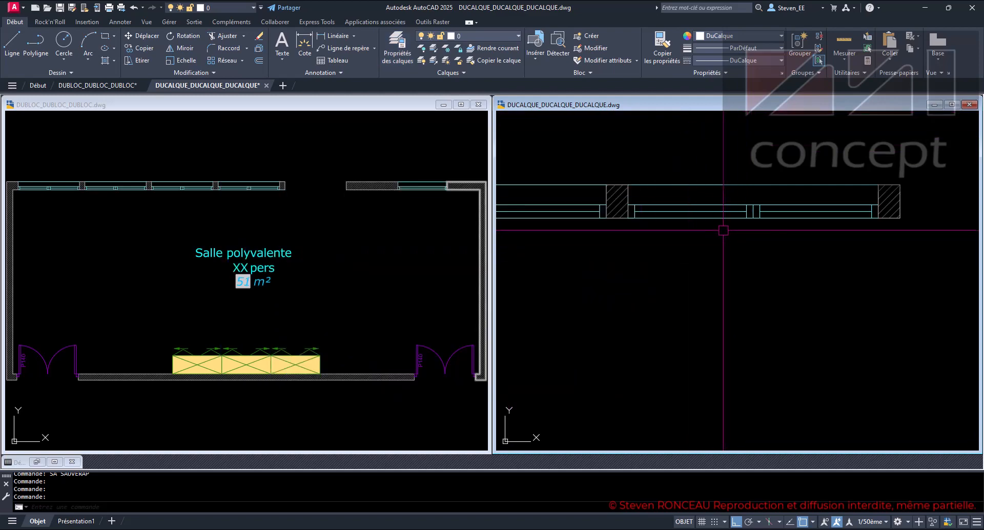
- Move the fourth window block of the DUCALQUE drawing to layer 001-MC-FEN_DEPOSE and clear the selection
left_click(714, 214)
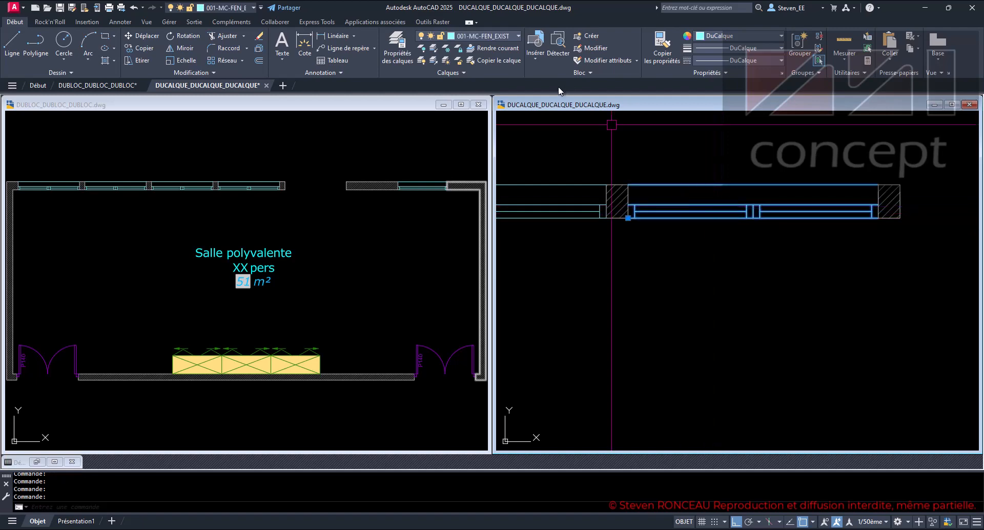
left_click(503, 36)
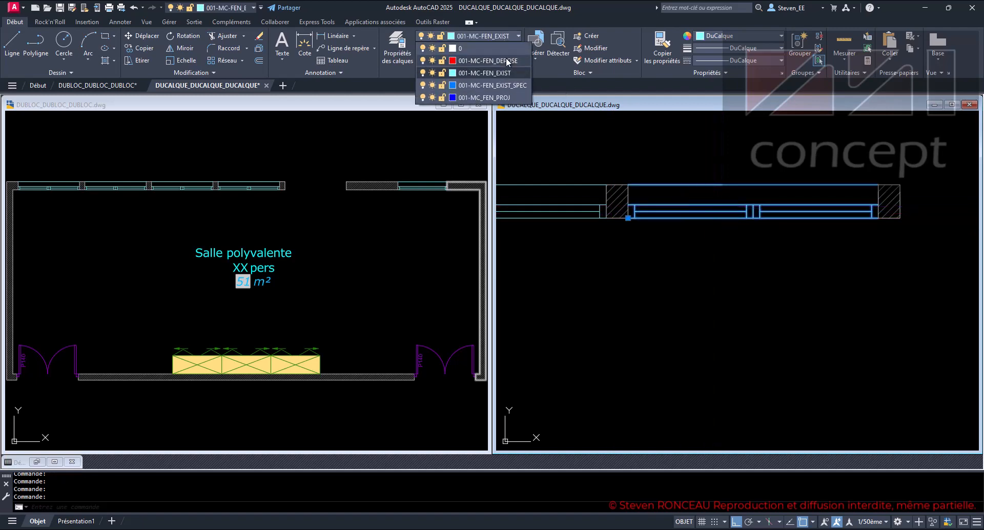
left_click(476, 59)
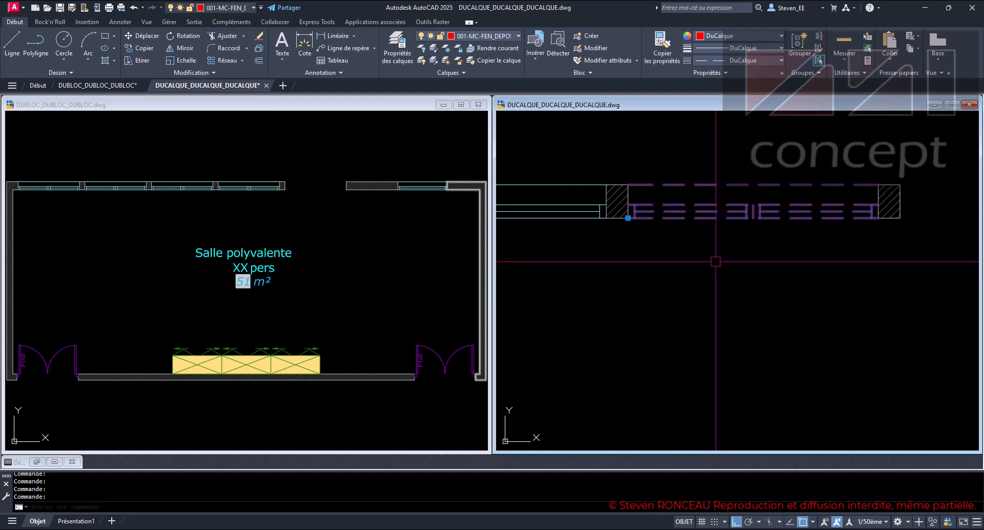
key("Escape")
key("Escape")
key("Escape")
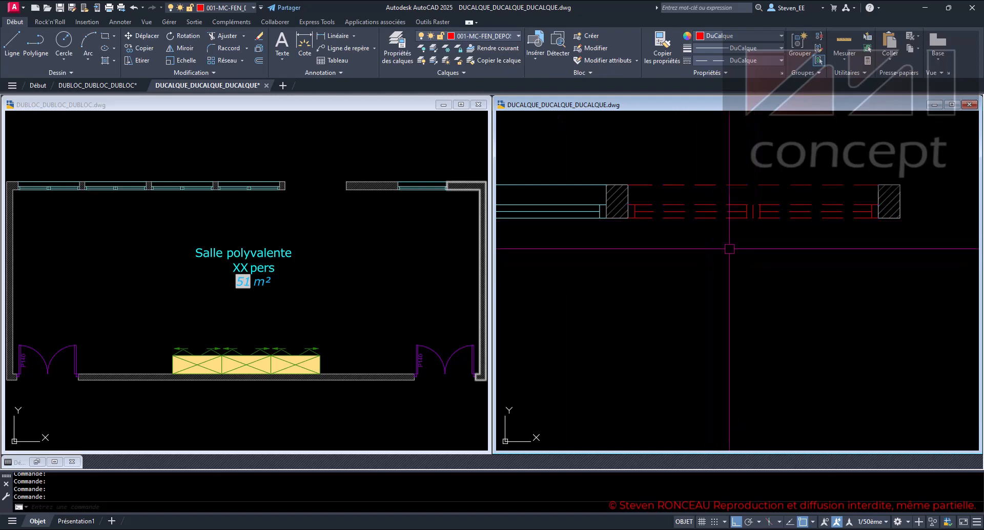
left_click(725, 211)
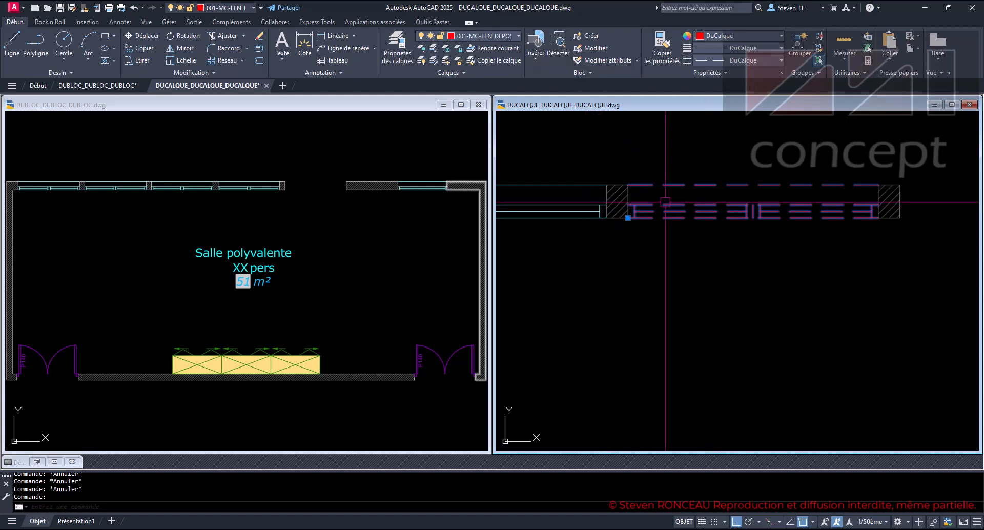
key("Escape")
key("Escape")
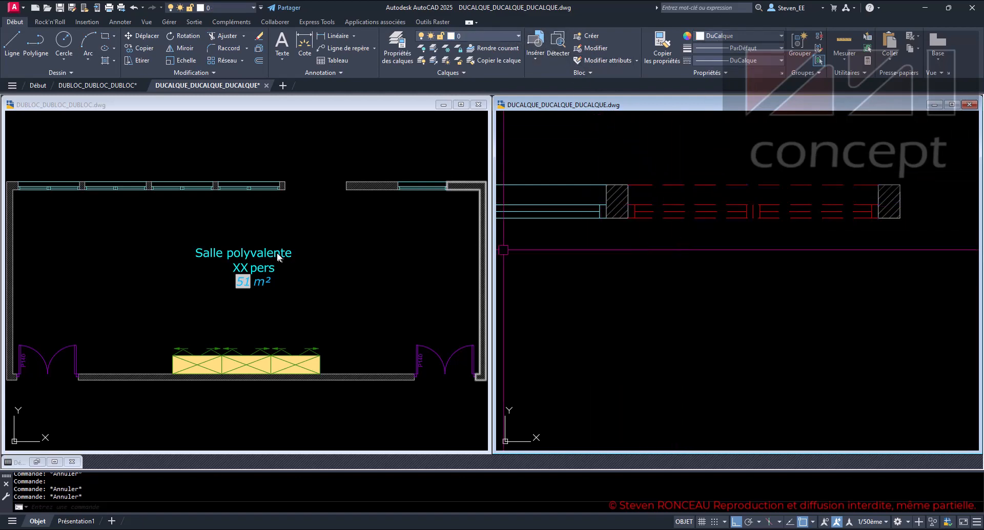
- Move the fourth window block of the DUBLOC drawing to layer 001-MC-FEN_DEPOSE and clear the selection
left_click(288, 218)
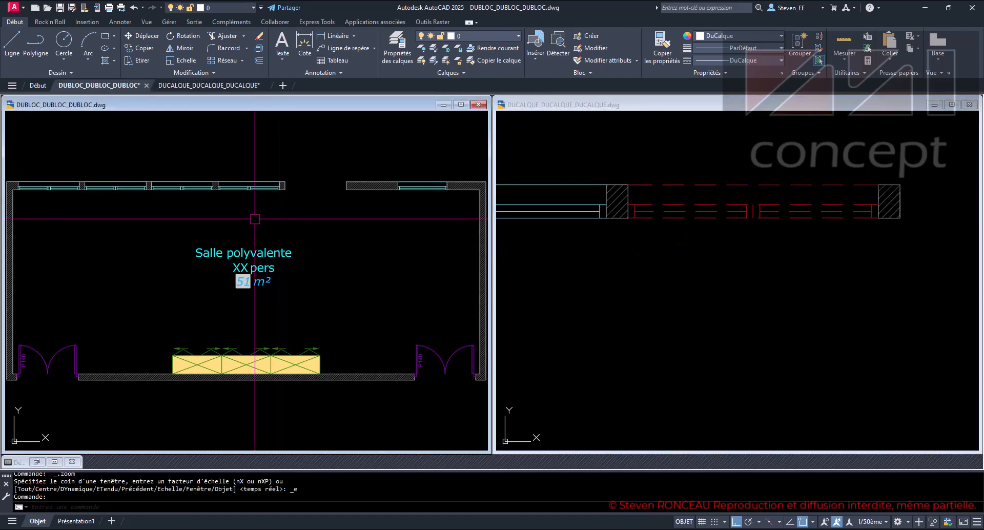
scroll(251, 194, "up", 3)
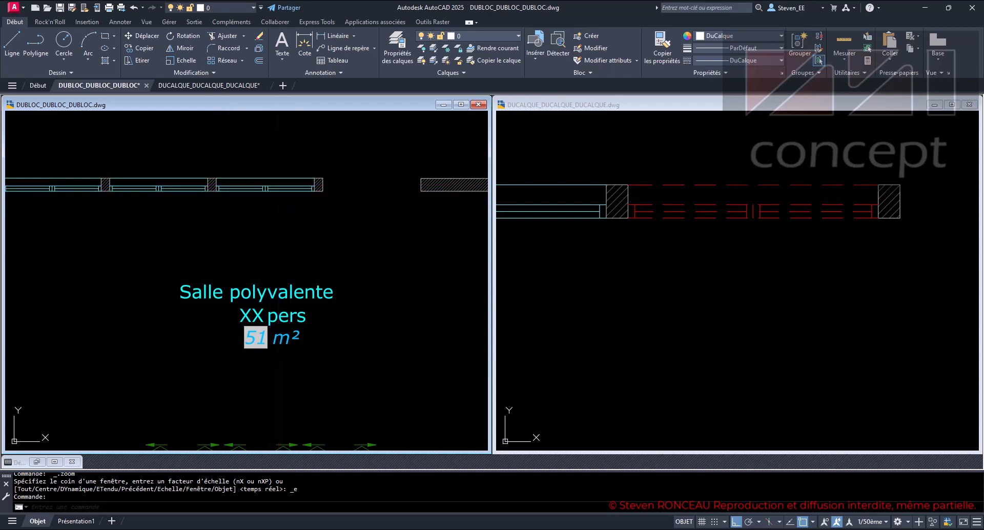
left_click(280, 185)
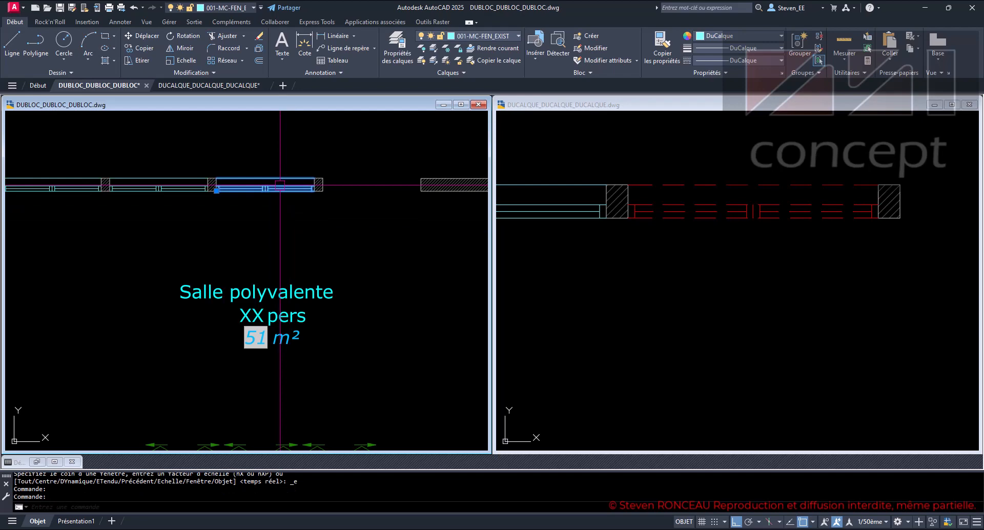
left_click(489, 36)
left_click(494, 61)
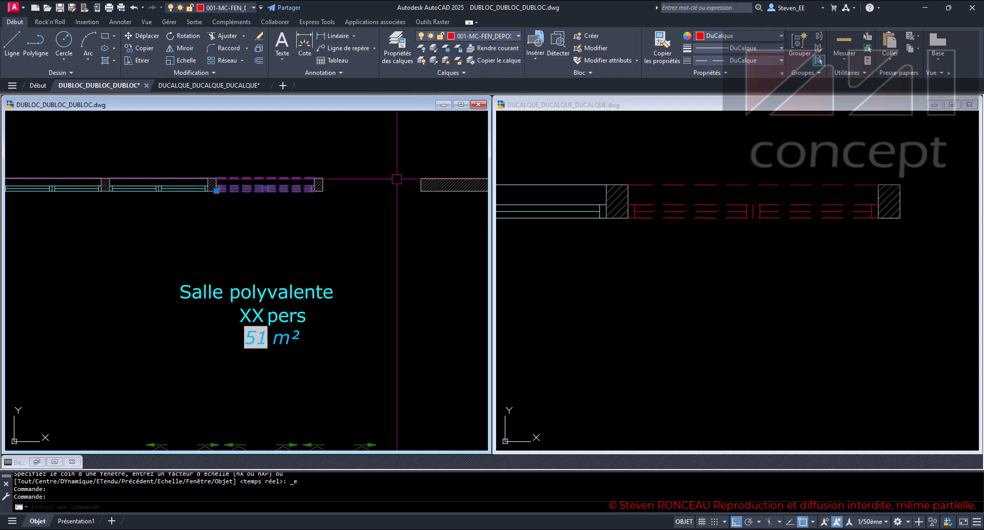
key("Escape")
key("Escape")
key("Escape")
key("Escape")
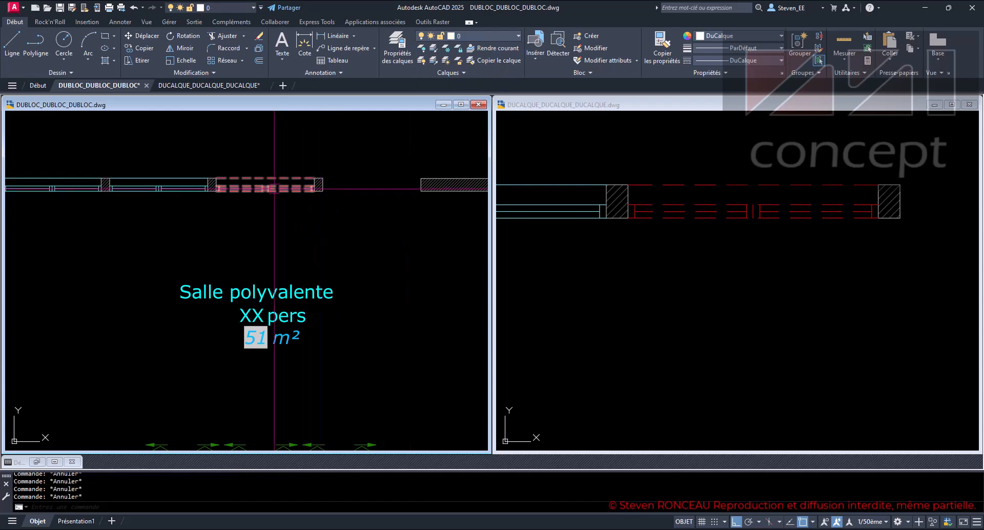
- Compare how the fourth window block is displayed on the removed-window layer in the DUBLOC and DUCALQUE drawings
scroll(273, 191, "up", 2)
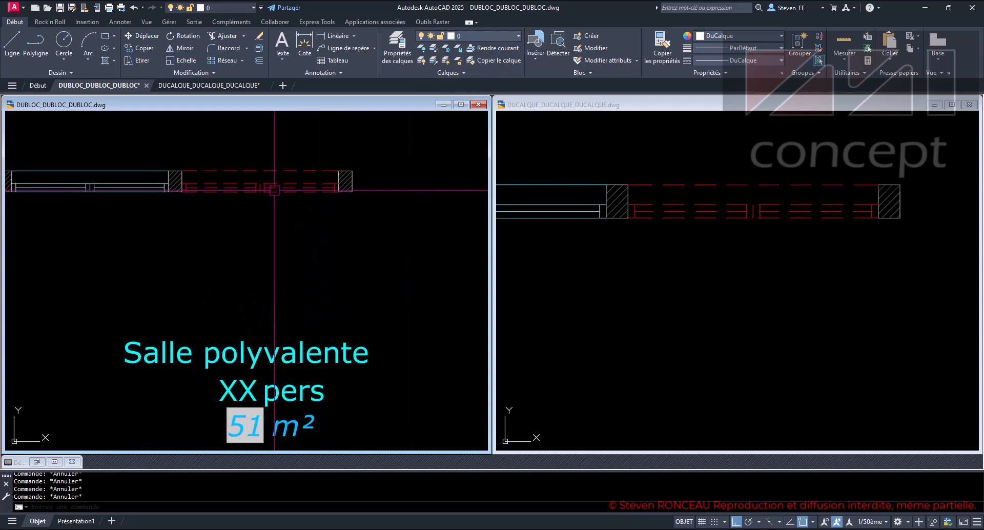
left_click(736, 240)
left_click(382, 262)
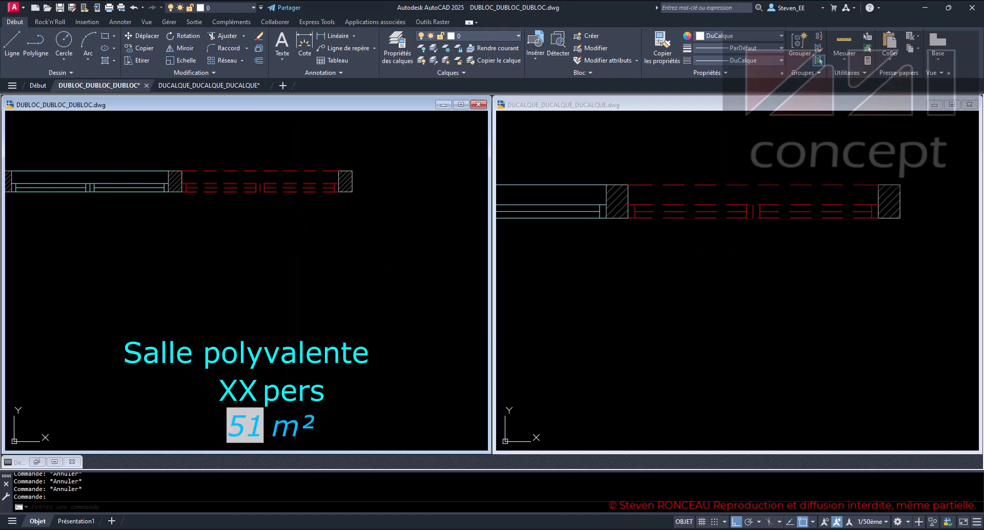
left_click(630, 267)
left_click(339, 272)
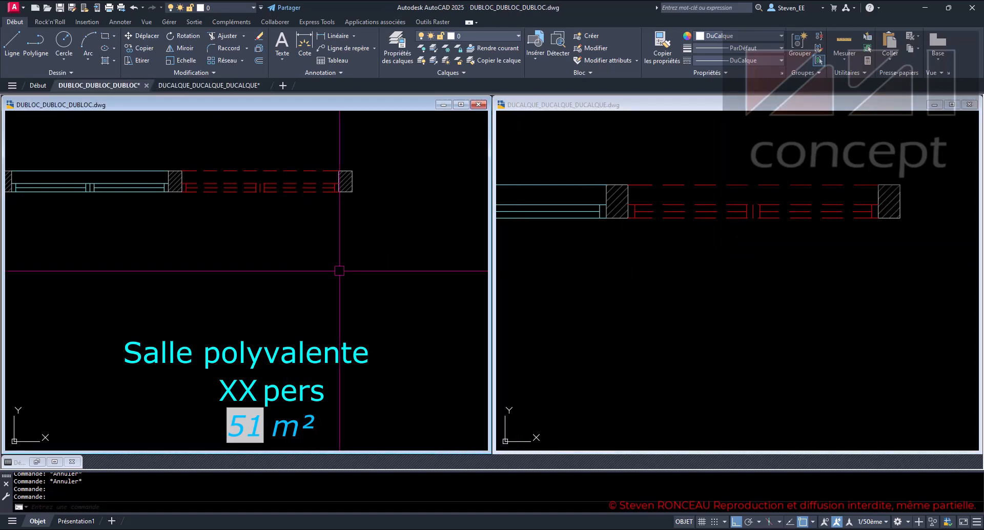
left_click(674, 257)
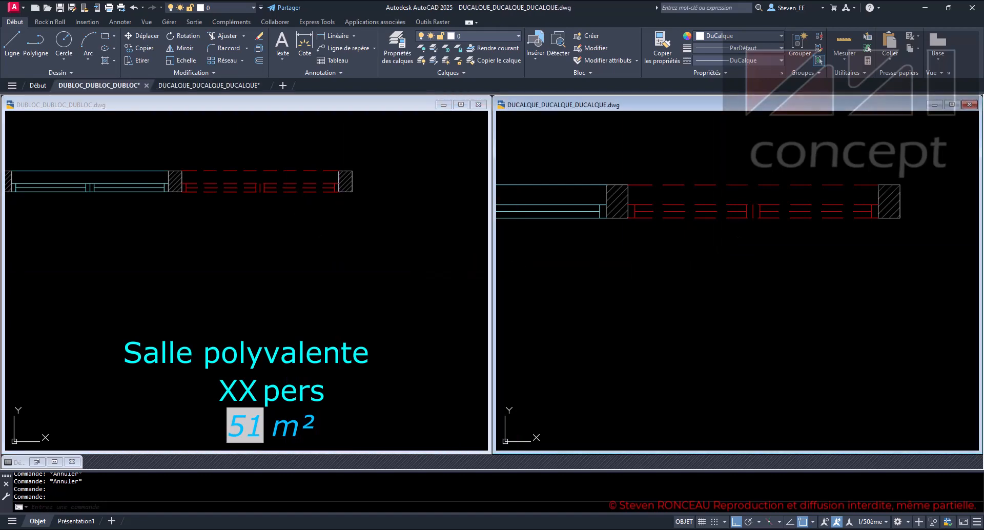
left_click(333, 250)
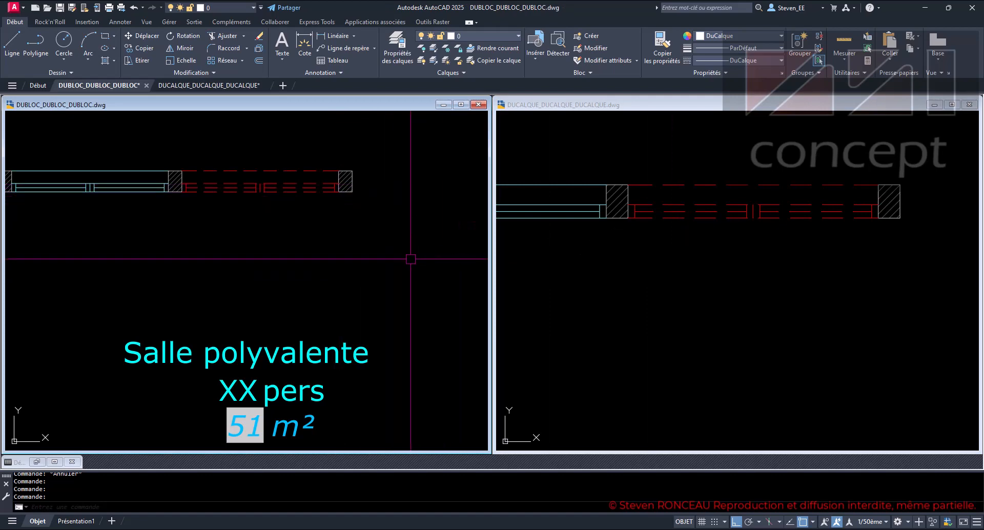
left_click(628, 286)
scroll(628, 288, "down", 2)
scroll(640, 292, "down", 2)
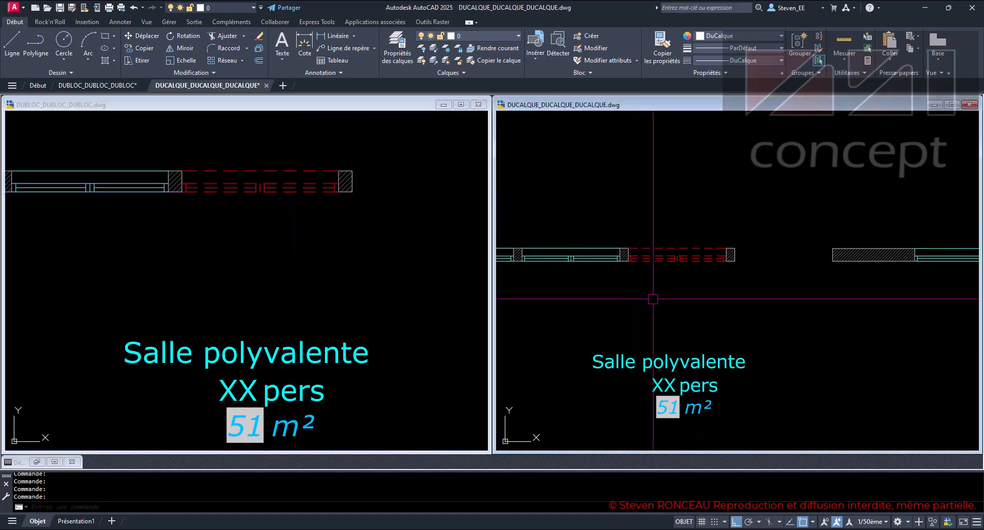
scroll(781, 268, "down", 1)
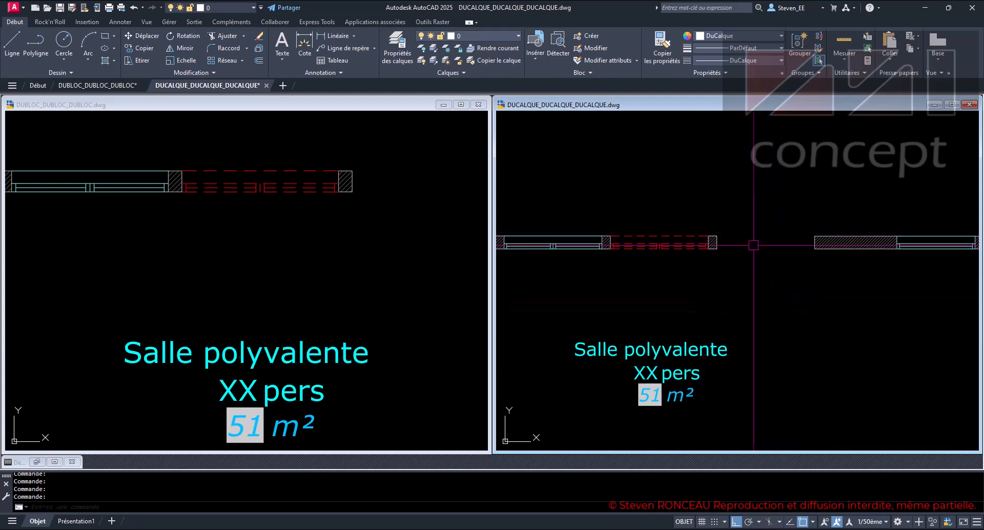
left_click(496, 36)
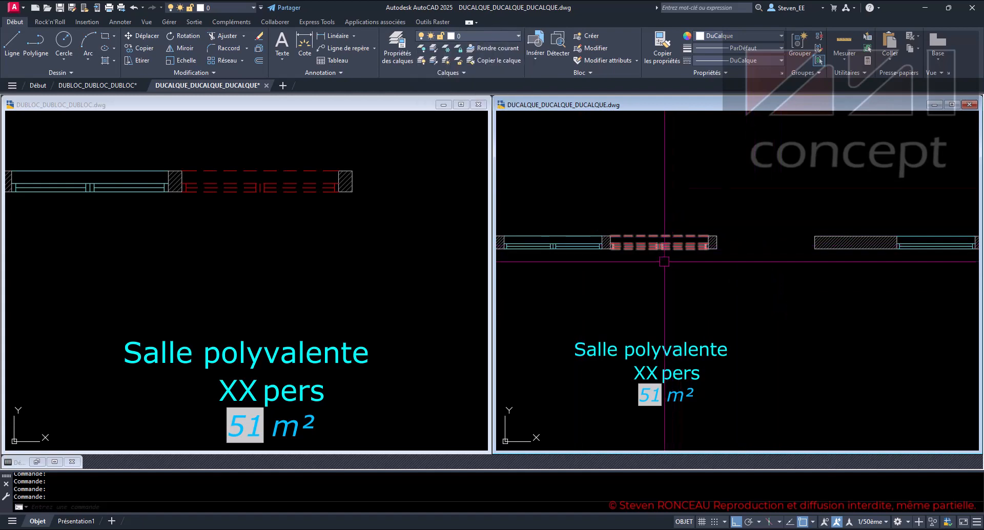
- Copy the fourth window block of the DUCALQUE drawing into the adjacent empty wall opening, using its corner as the base point
scroll(668, 268, "up", 2)
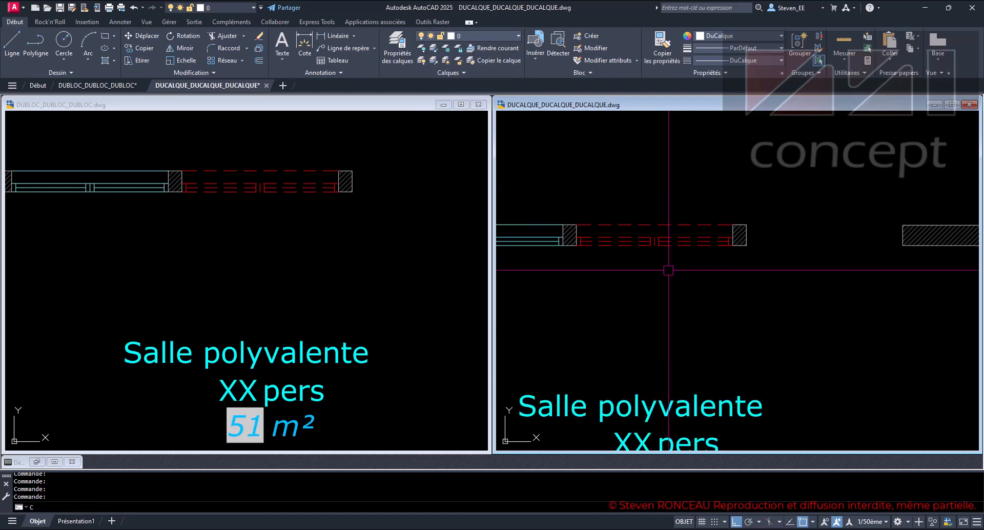
key("Return")
left_click(655, 241)
key("Return")
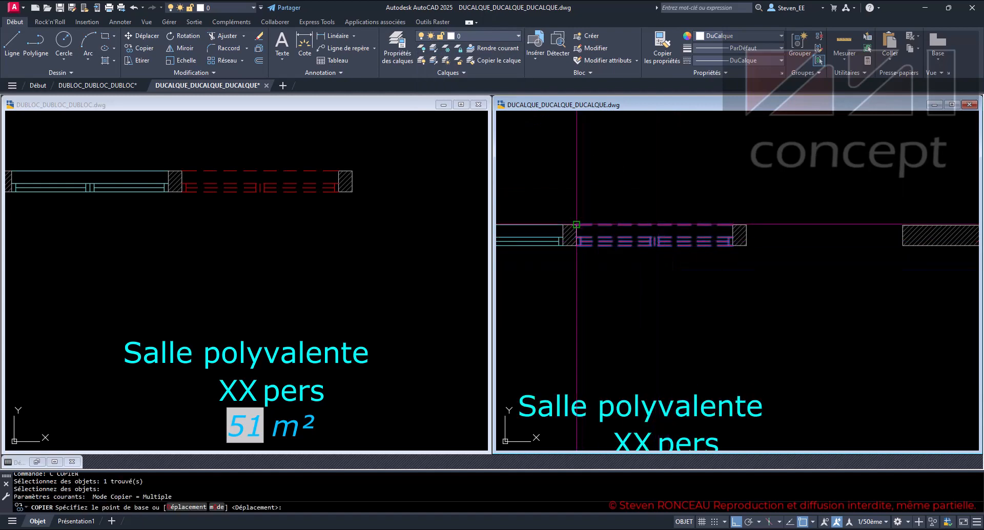
left_click(576, 224)
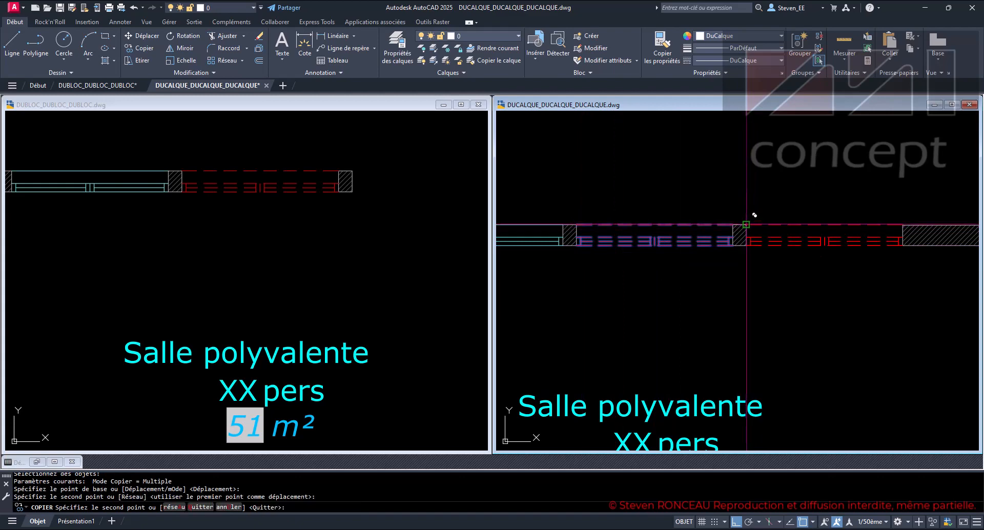
key("Return")
- Move the copied window block of the DUCALQUE drawing to layer 001-MC_FEN_PROJ, check its layer and clear the selection
left_click(802, 245)
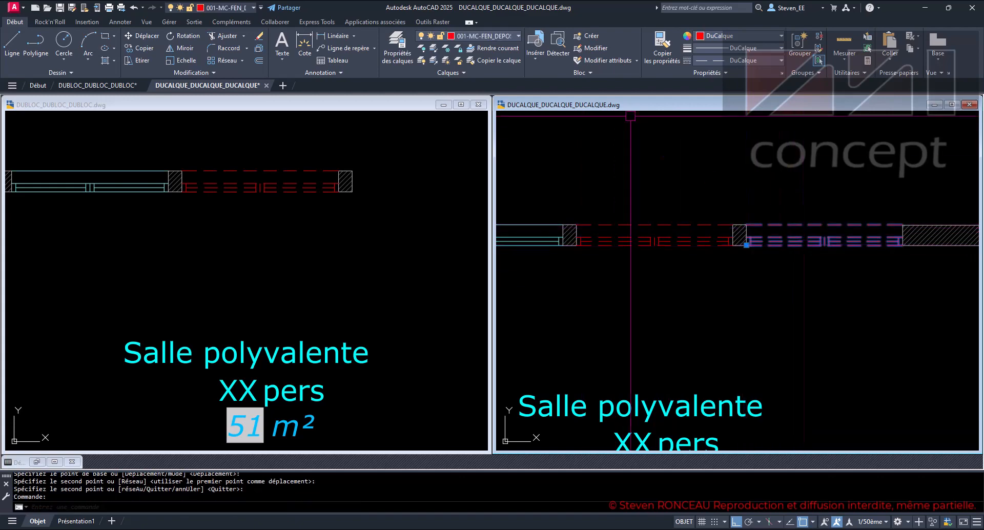
left_click(507, 34)
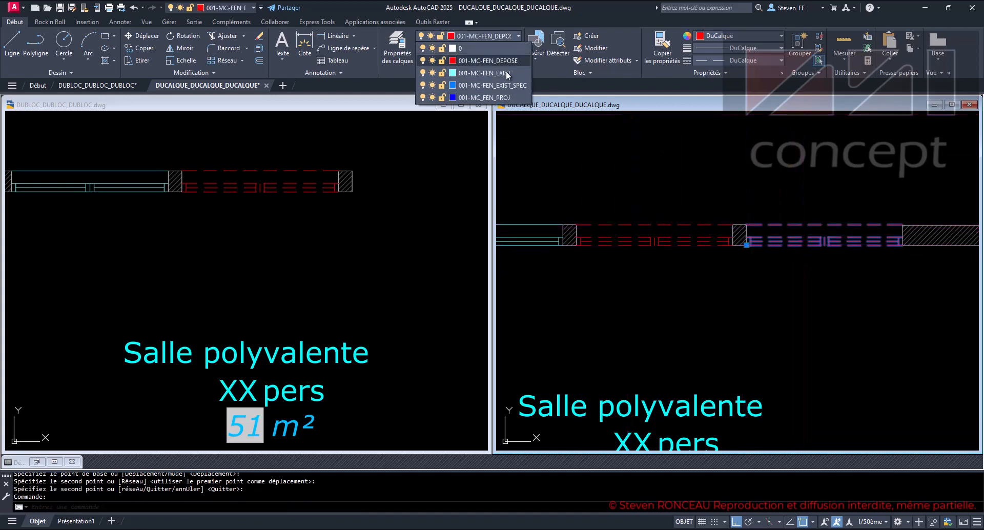
left_click(484, 98)
key("Escape")
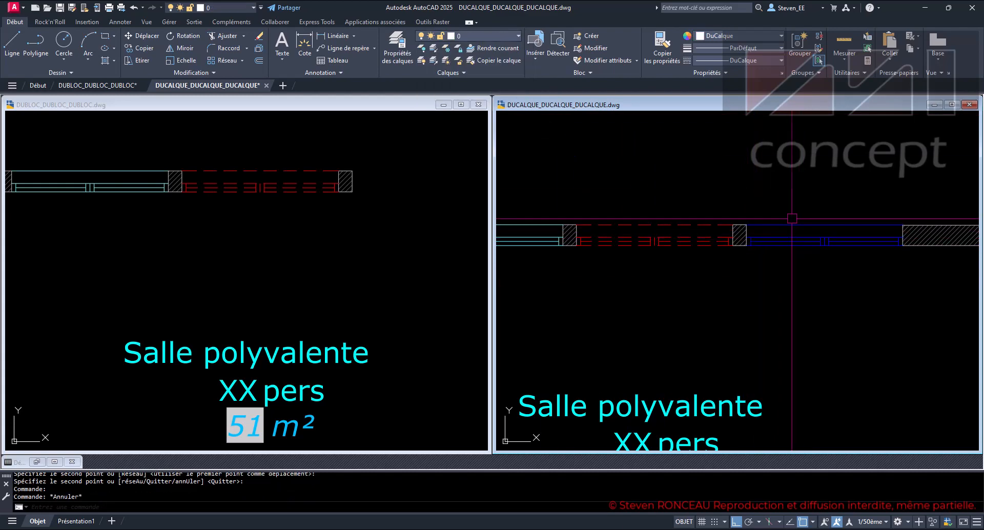
key("Escape")
key("Escape")
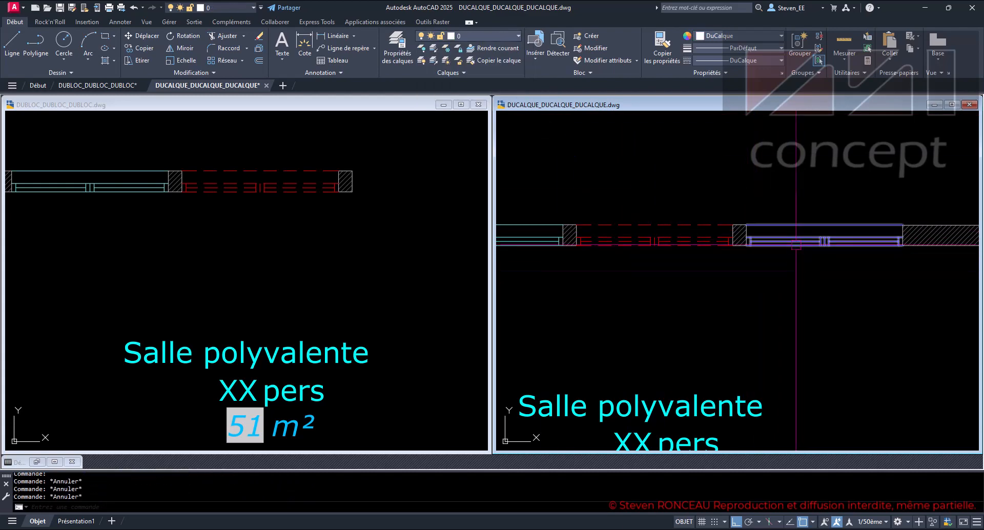
left_click(794, 236)
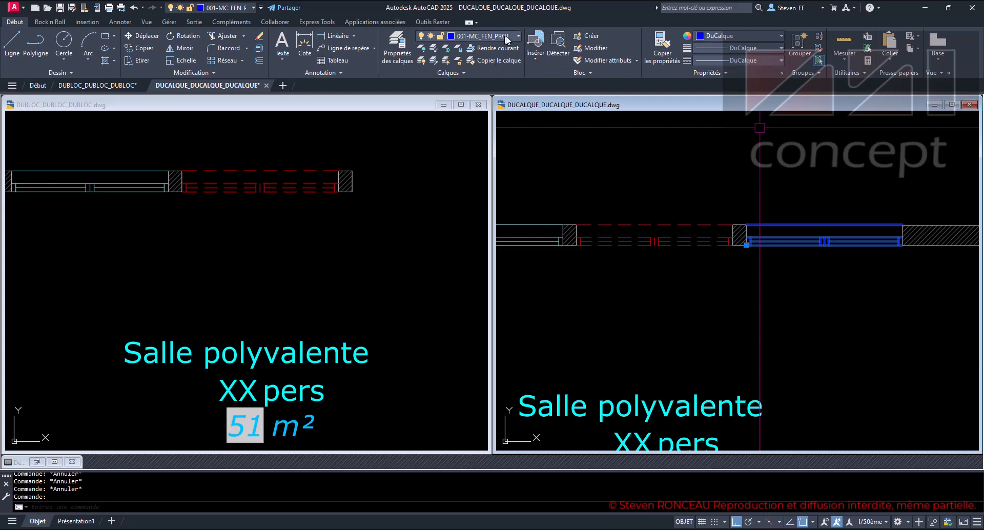
key("Escape")
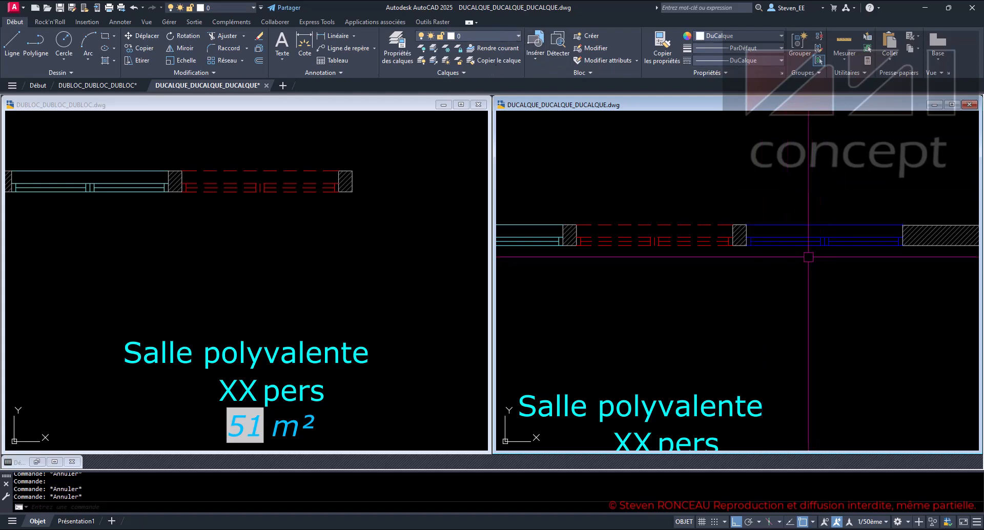
- Copy the fourth window block of the DUBLOC drawing into the adjacent empty wall opening, using its corner as the base point
left_click(382, 234)
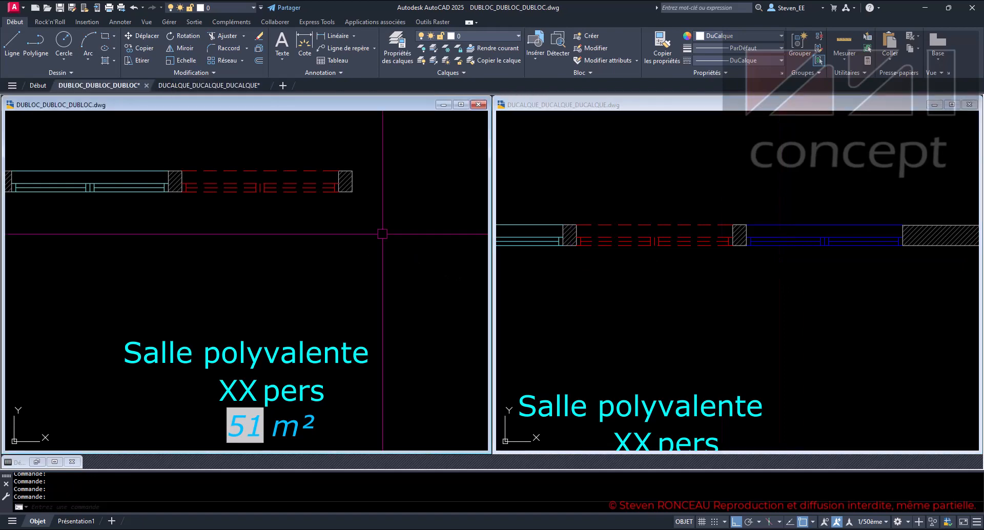
middle_click_drag(379, 226, 213, 250)
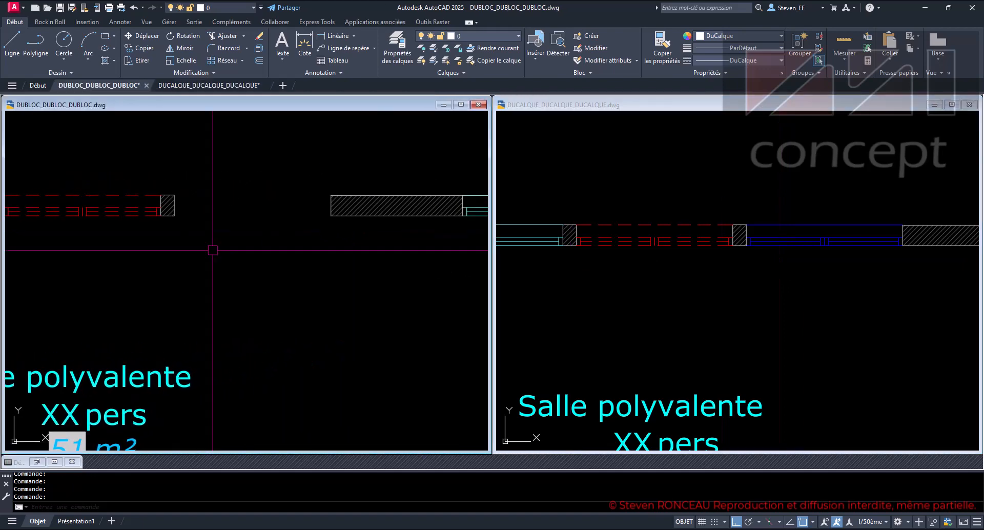
left_click(125, 214)
key("Return")
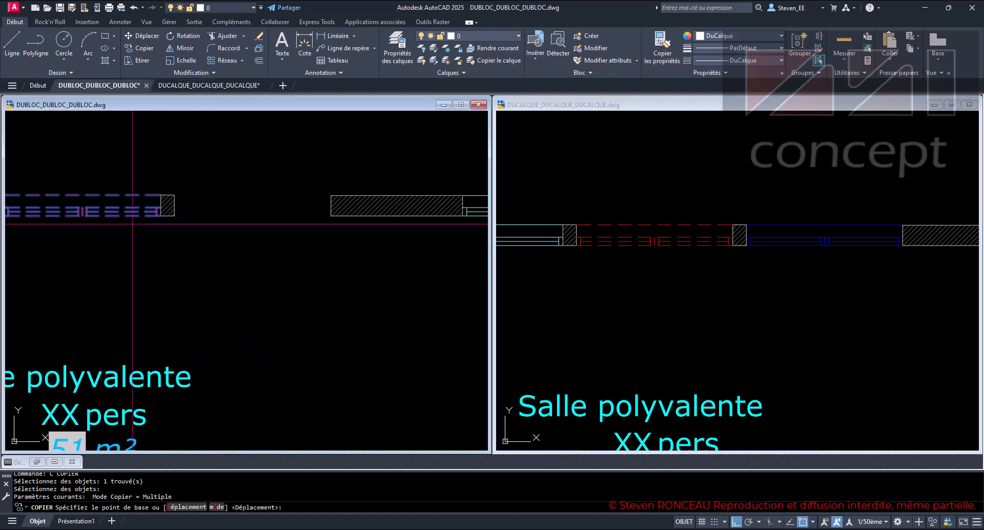
left_click(160, 195)
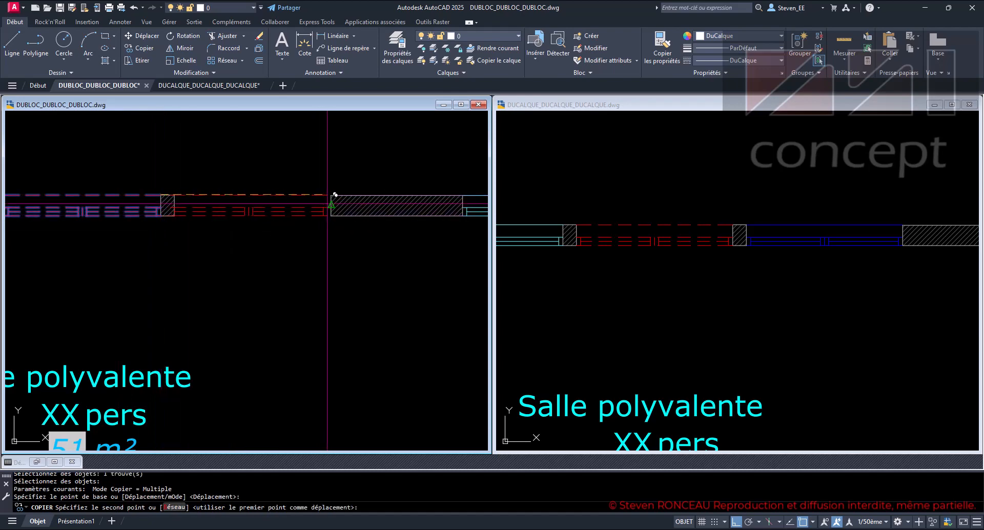
left_click(330, 195)
key("Return")
- Move the copied window block of the DUBLOC drawing to layer 001-MC_FEN_PROJ and clear the selection
left_click(305, 216)
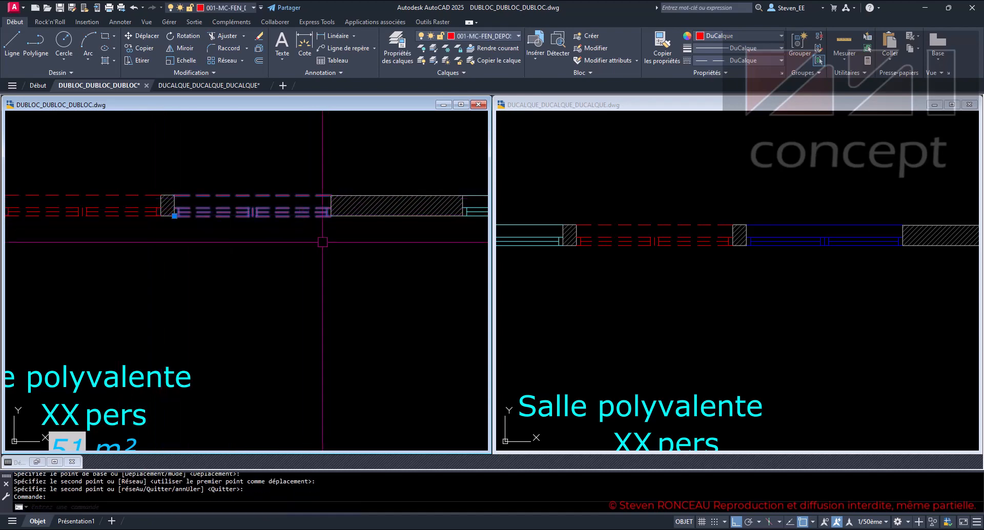
left_click(471, 37)
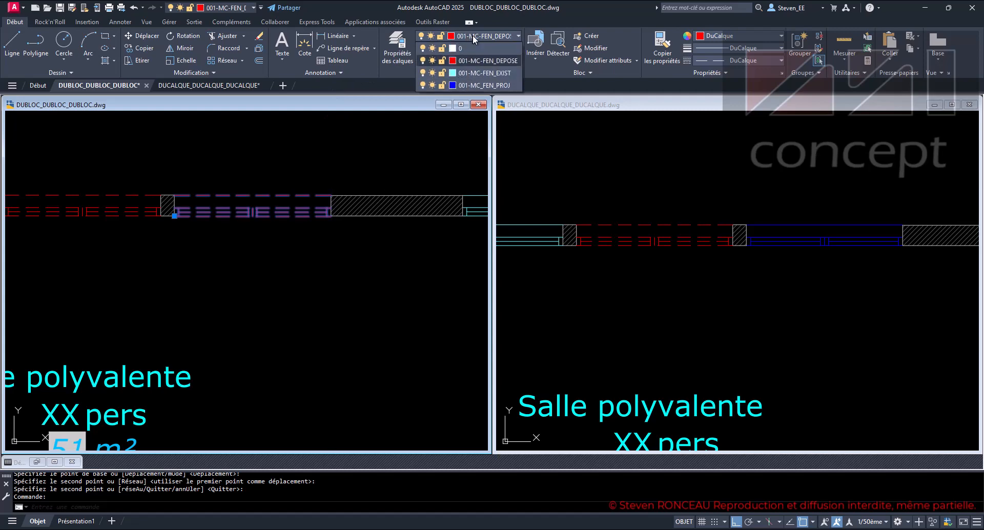
left_click(484, 85)
key("ctrl+z")
key("ctrl+z")
key("ctrl+z")
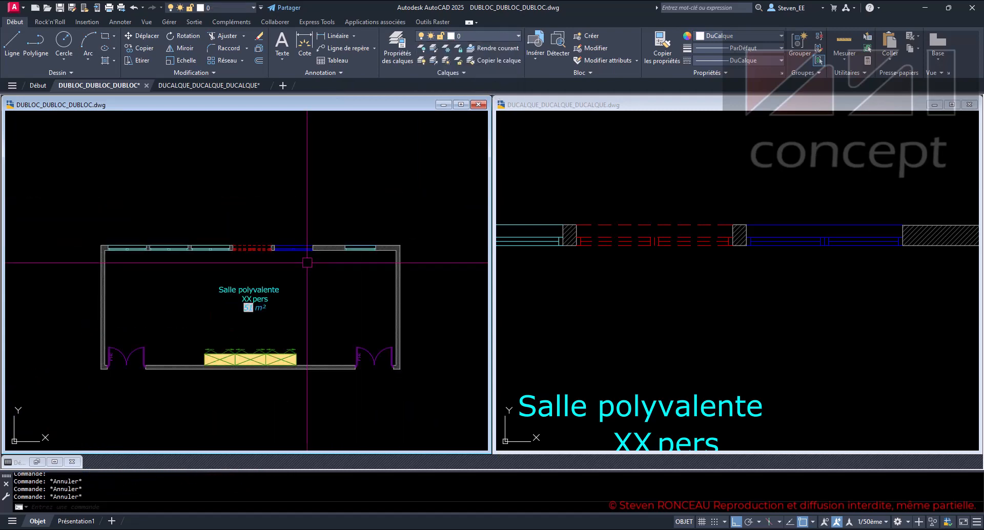
- Compare the existing, removed and projected windows along the upper wall of the DUBLOC and DUCALQUE drawings
scroll(307, 262, "up", 2)
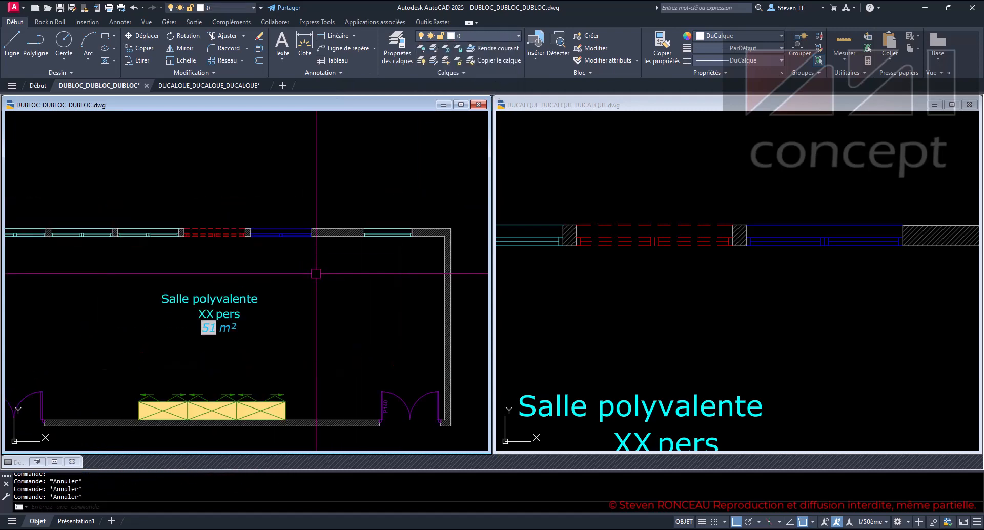
left_click(699, 283)
scroll(702, 285, "down", 4)
middle_click_drag(692, 293, 771, 271)
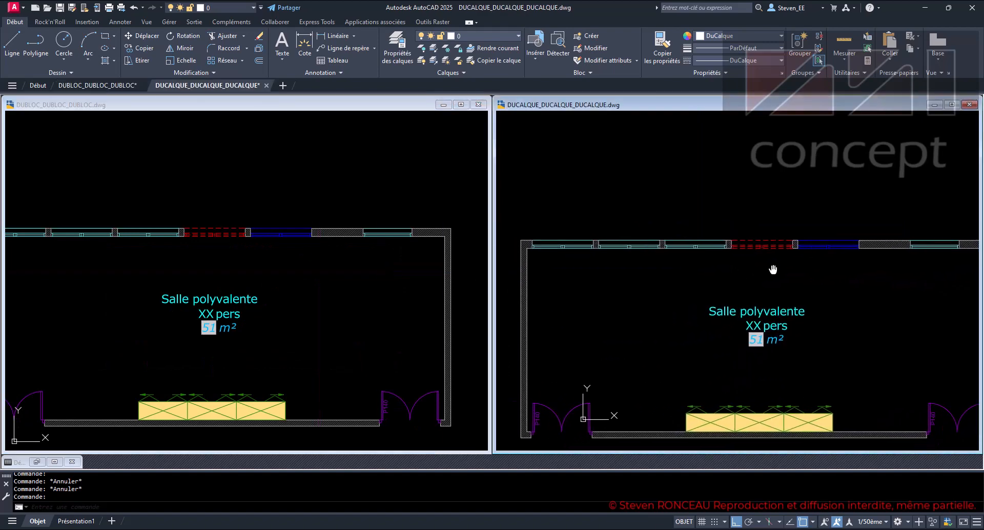
left_click(293, 251)
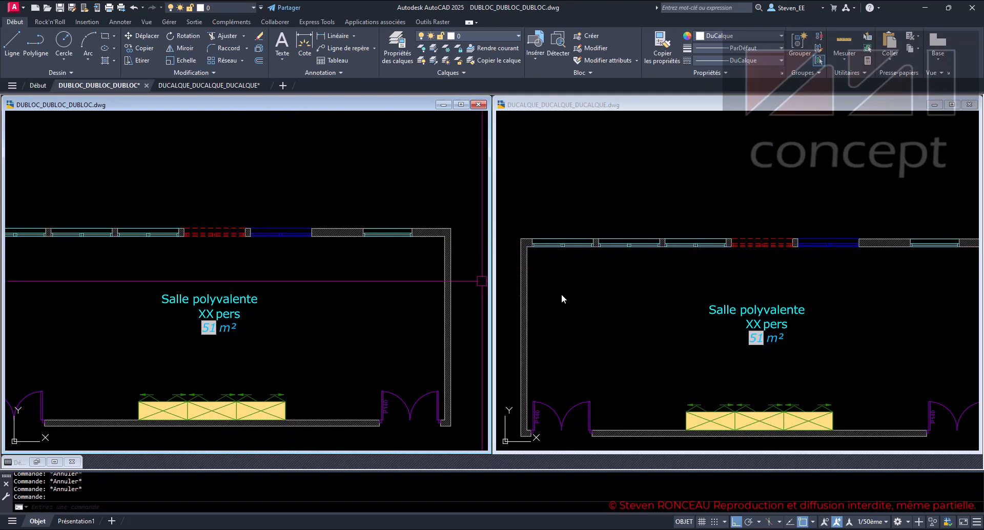
left_click(768, 292)
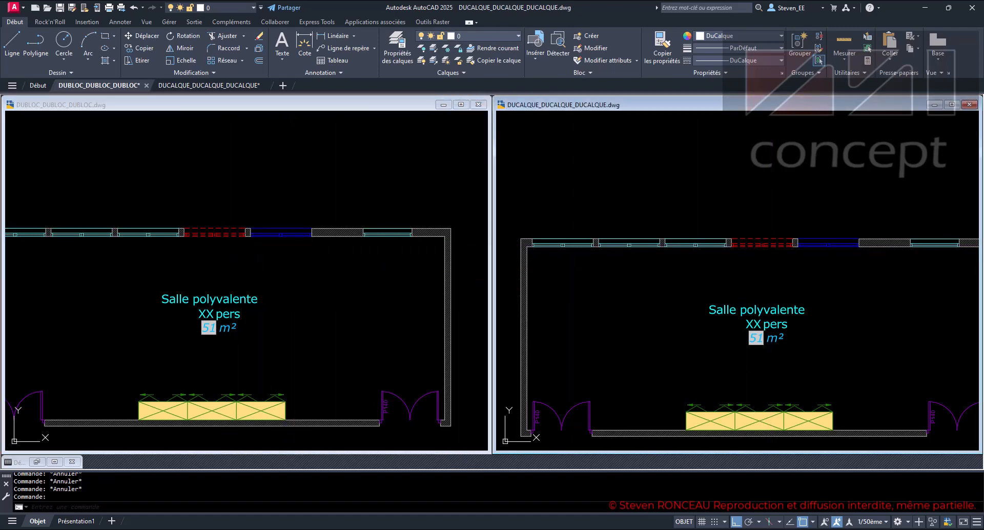
left_click(390, 291)
left_click(645, 293)
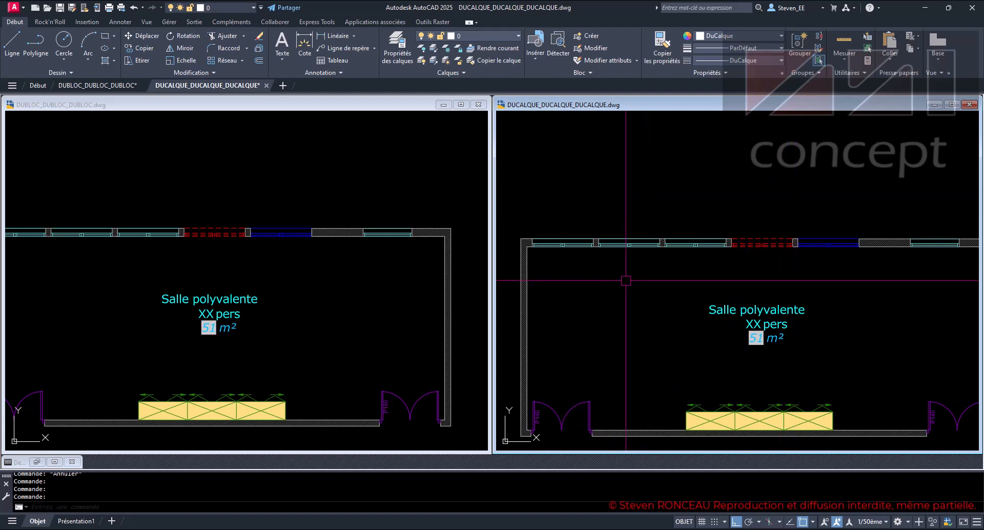
left_click(255, 212)
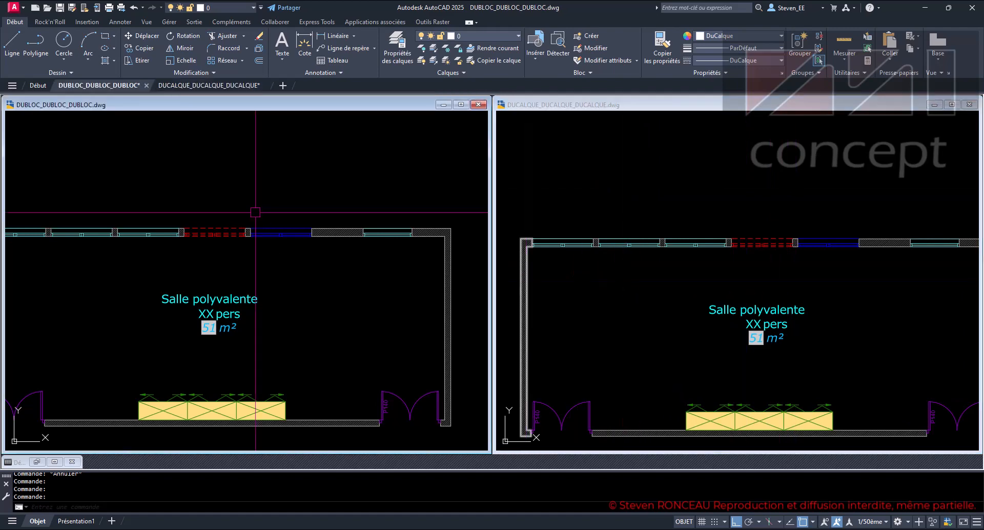
left_click(706, 274)
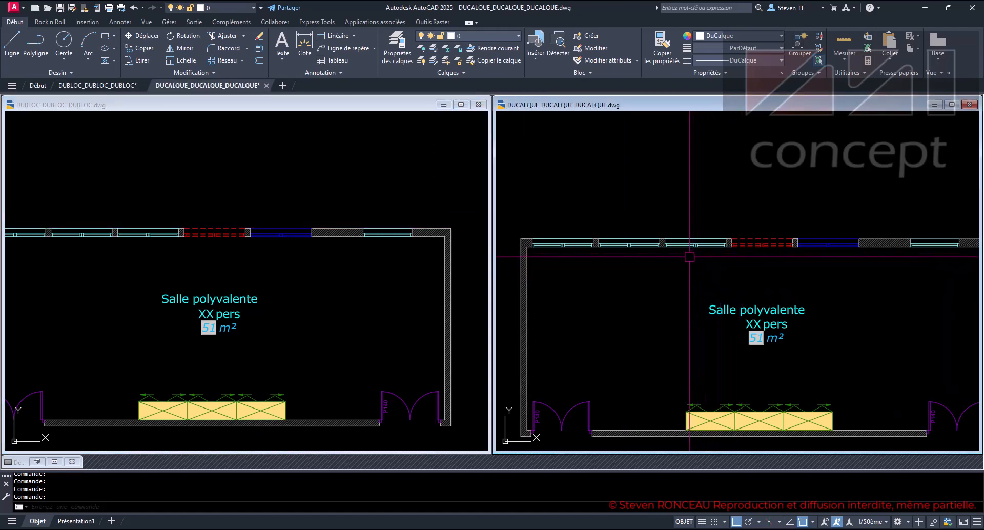
- Move the third window block along the upper wall of the DUCALQUE drawing to layer 001-MC-FEN_EXIST_SPEC
scroll(693, 255, "up", 2)
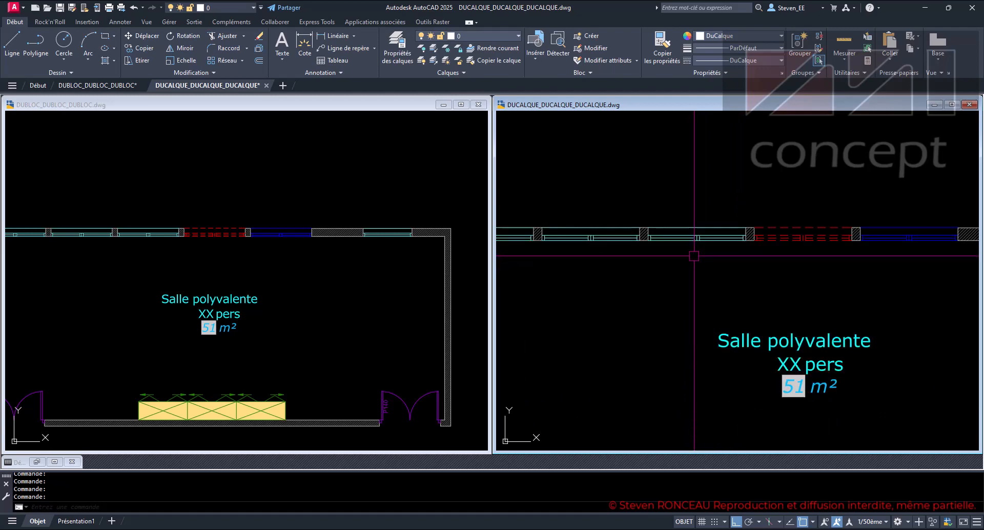
middle_click_drag(693, 255, 799, 279)
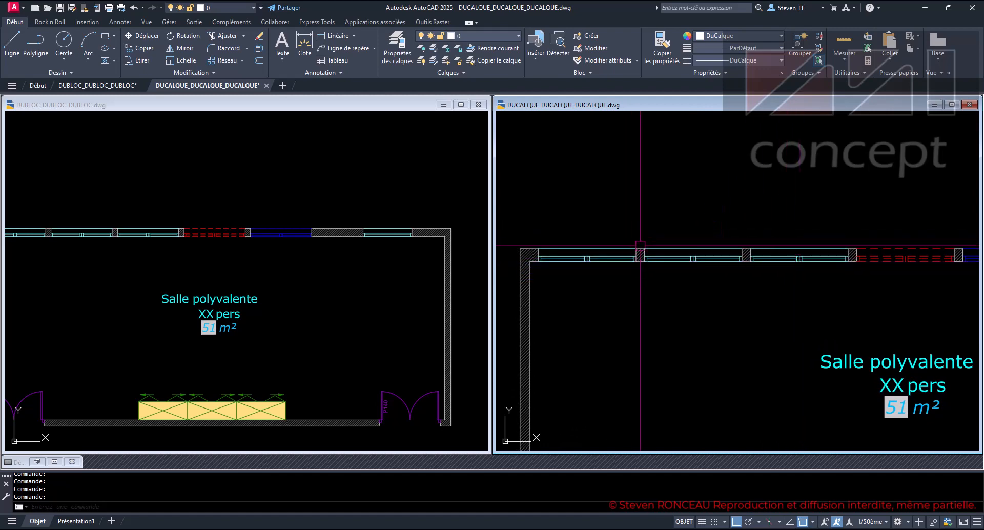
middle_click_drag(799, 294, 775, 298)
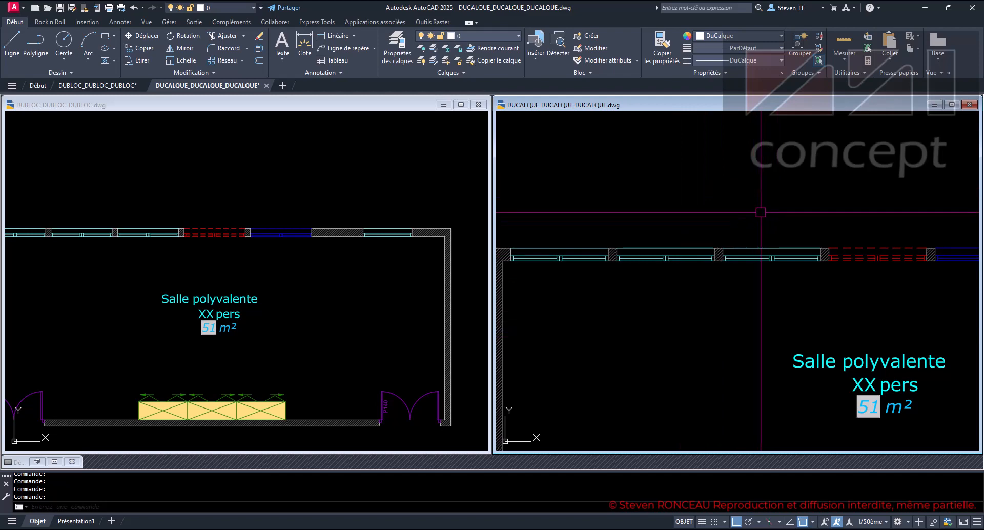
left_click(510, 36)
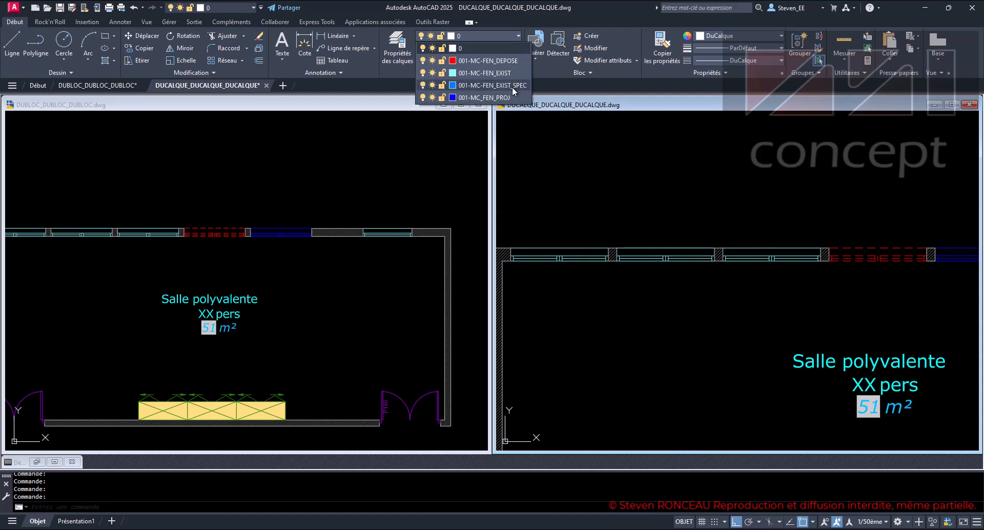
left_click(715, 185)
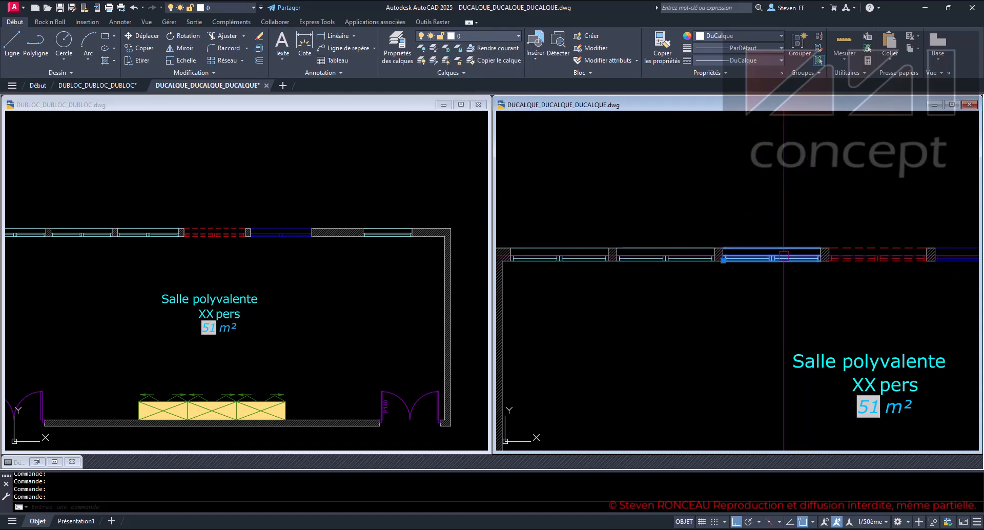
left_click(791, 274)
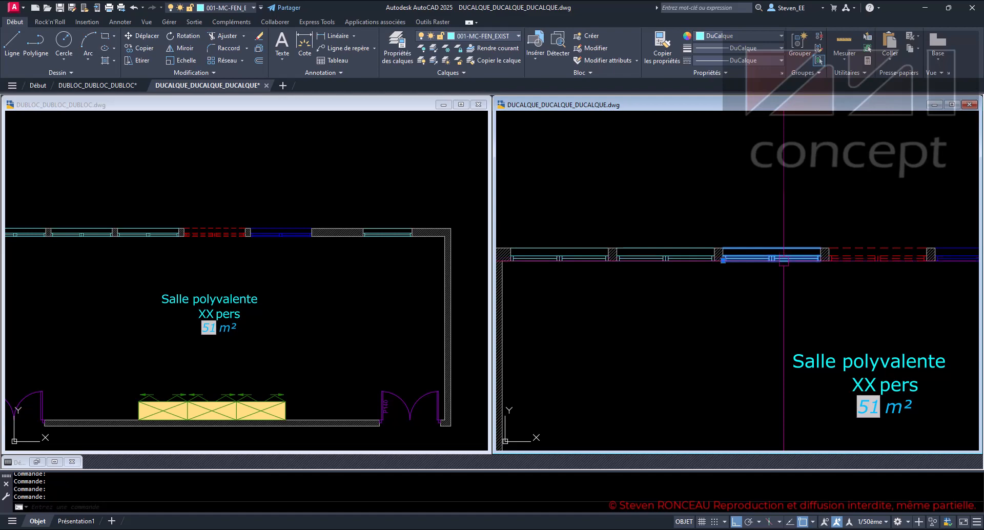
left_click(508, 35)
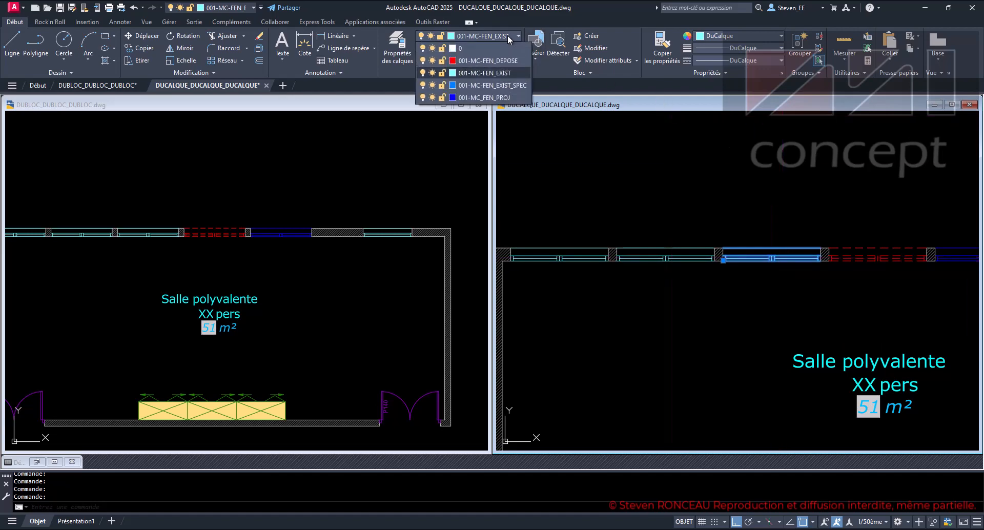
left_click(511, 86)
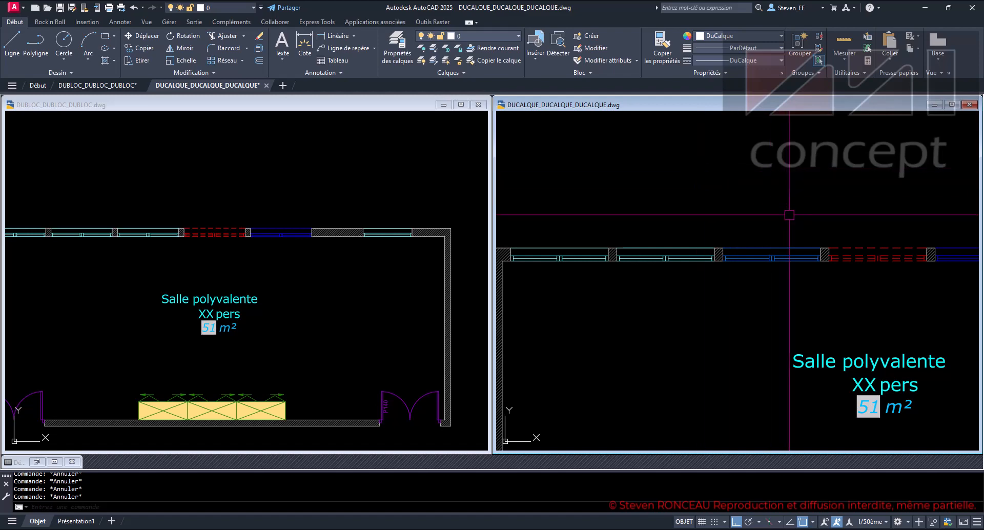
- Move the second window block of the DUCALQUE drawing to layer 001-MC-FEN_EXIST_SPEC and clear the selection
left_click(677, 251)
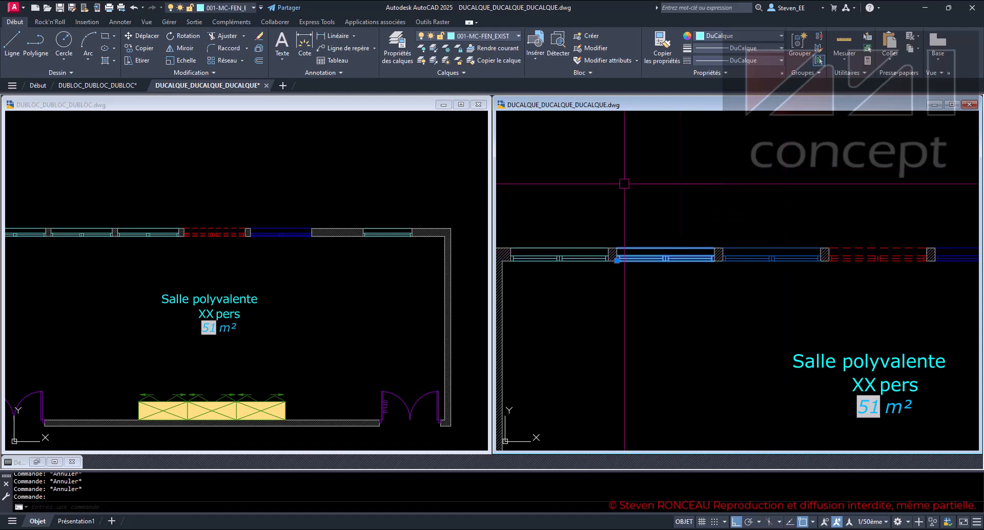
left_click(496, 37)
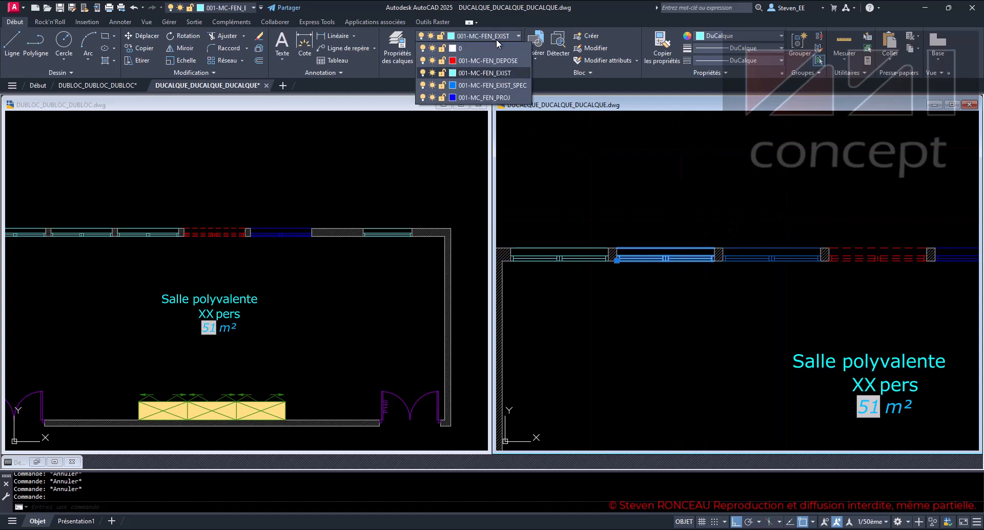
left_click(496, 82)
key("Escape")
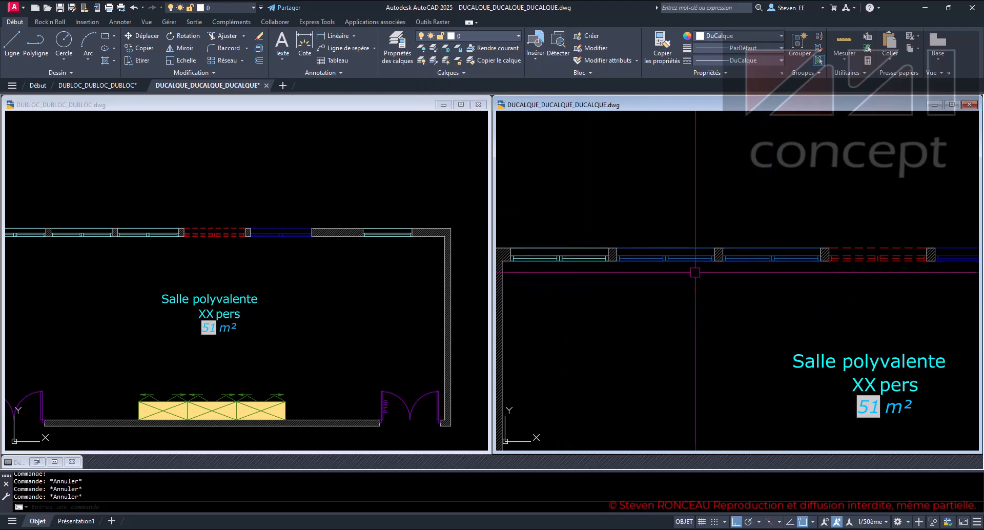
- Return the second and third window blocks of the DUCALQUE drawing to layer 001-MC-FEN_EXIST and clear the selection
left_click(685, 259)
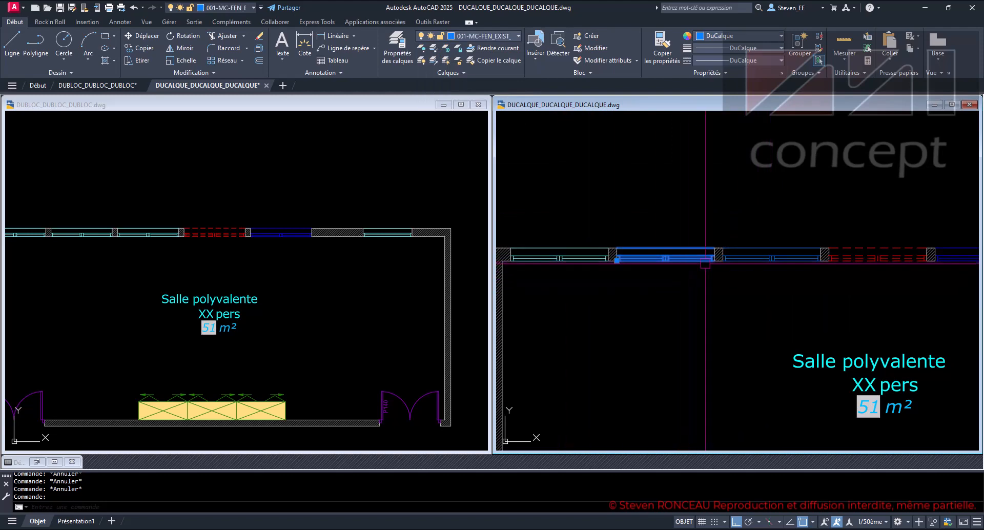
left_click(768, 259)
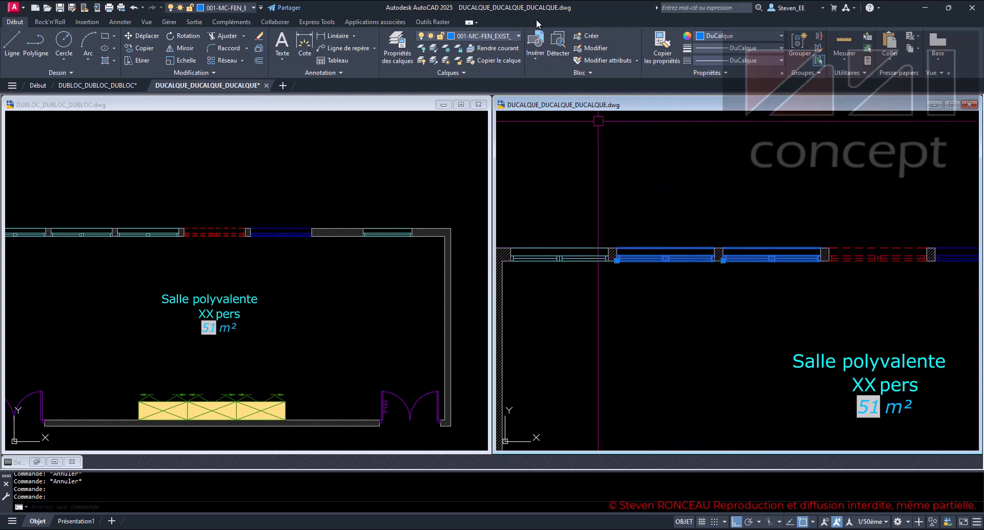
left_click(499, 39)
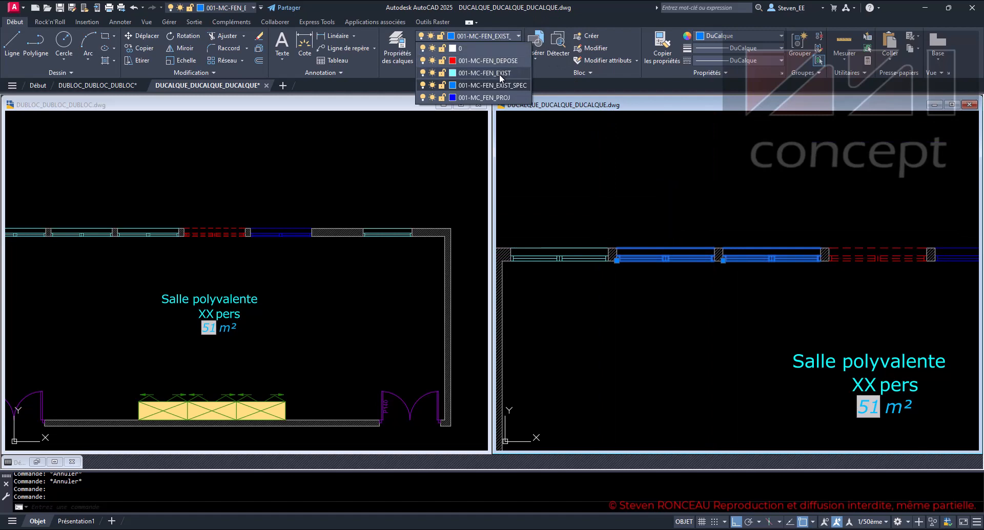
left_click(500, 72)
key("Escape")
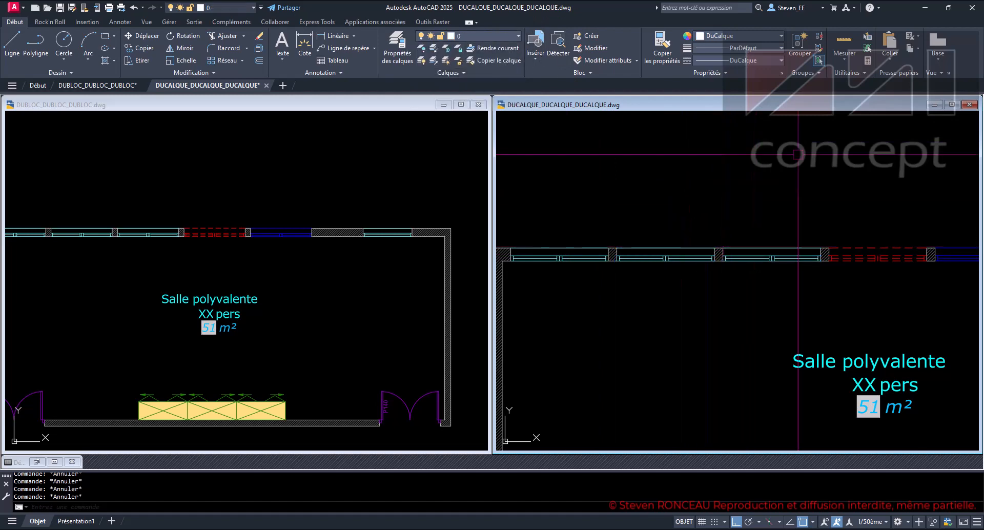
- Move the second and third window blocks of the DUCALQUE drawing together to layer 001-MC-FEN_EXIST_SPEC
left_click(771, 249)
left_click(694, 249)
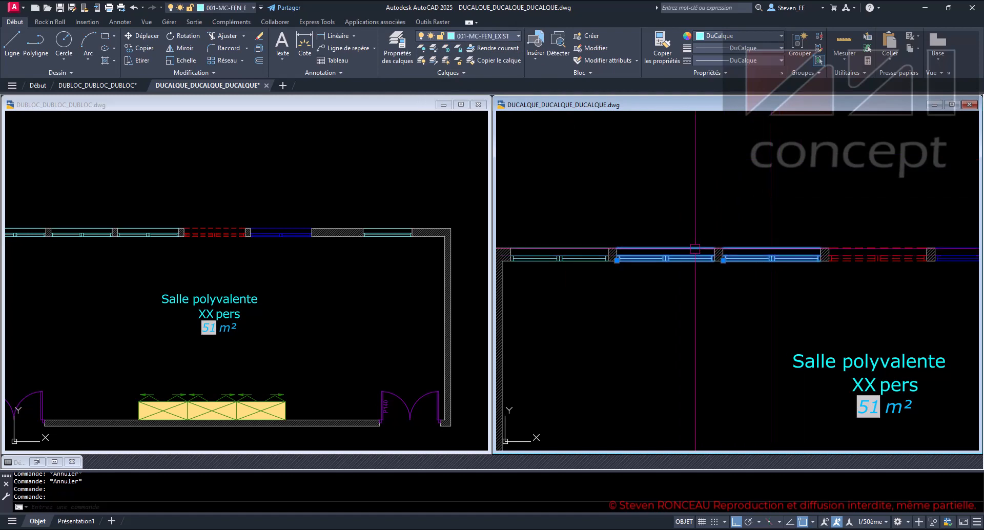
left_click(511, 36)
left_click(509, 87)
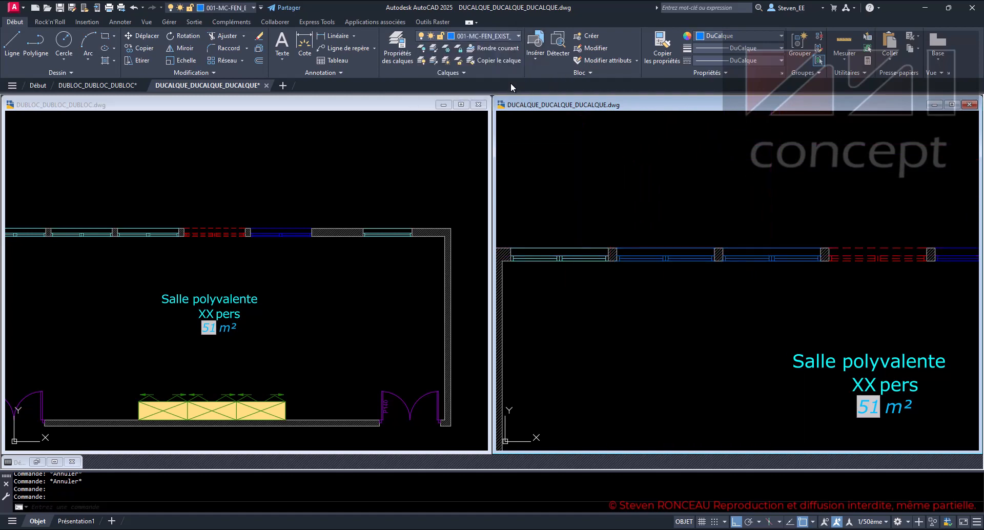
- Put the two selected window blocks back on layer 001-MC-FEN_EXIST and clear the selection
left_click(493, 35)
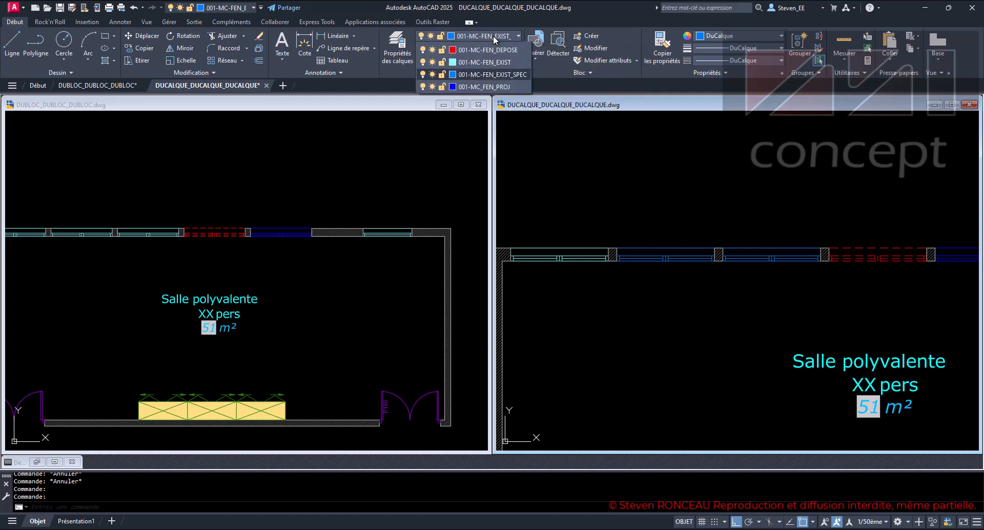
left_click(490, 73)
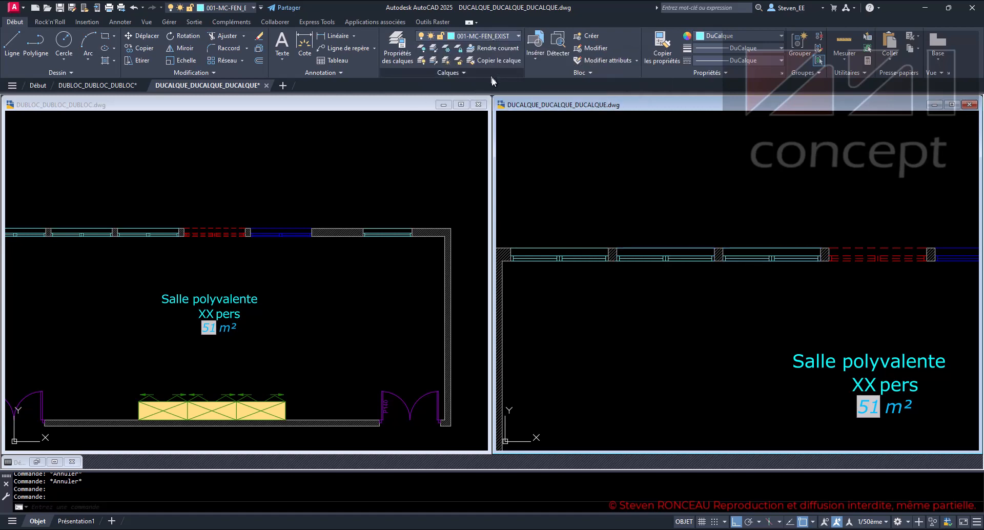
key("Escape")
key("Escape")
- Explode the third window block of the DUCALQUE drawing, immediately before the red dashed window
scroll(792, 312, "up", 3)
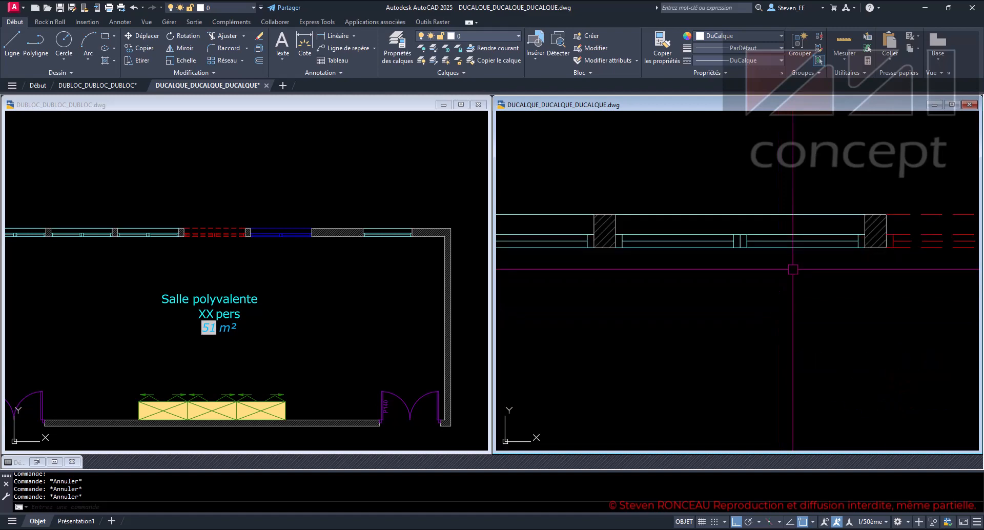
middle_click_drag(793, 287, 757, 293)
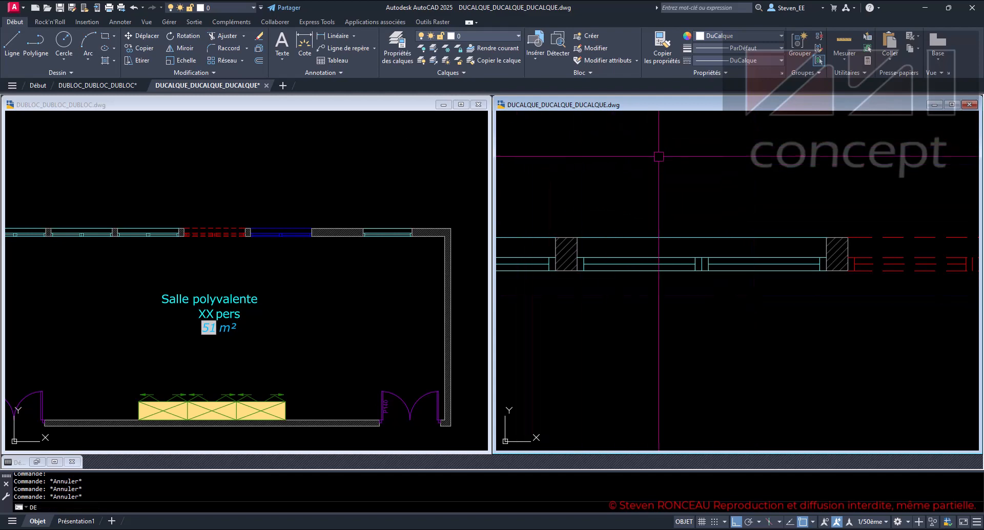
key("Return")
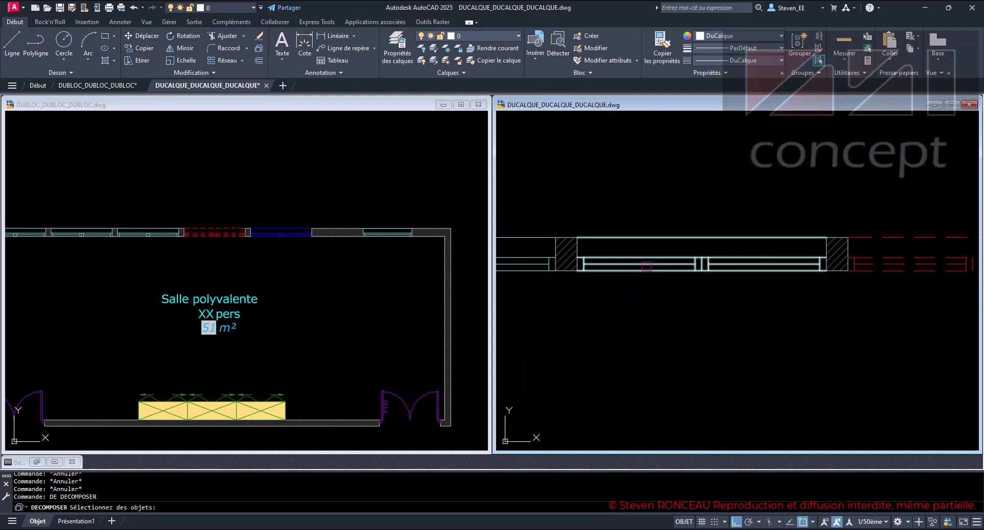
left_click(641, 261)
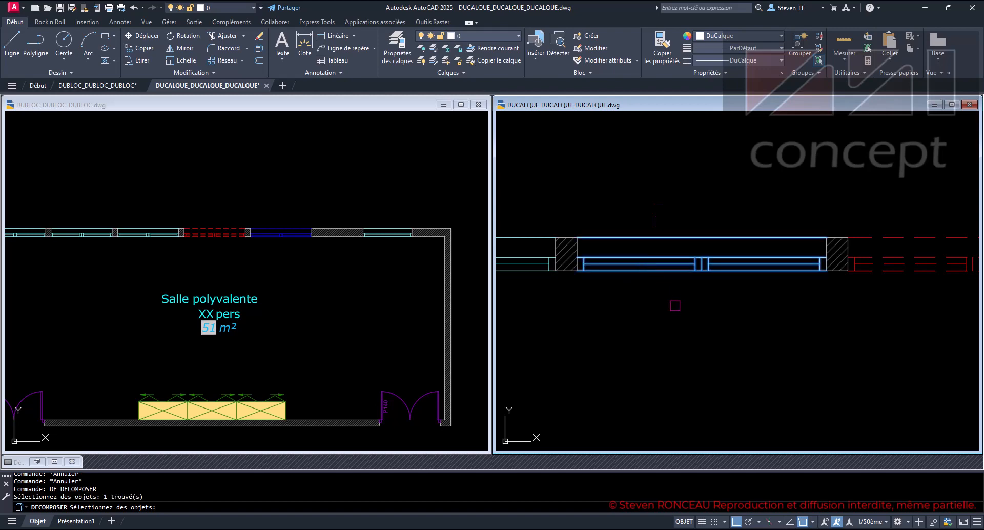
scroll(674, 304, "down", 1)
key("Return")
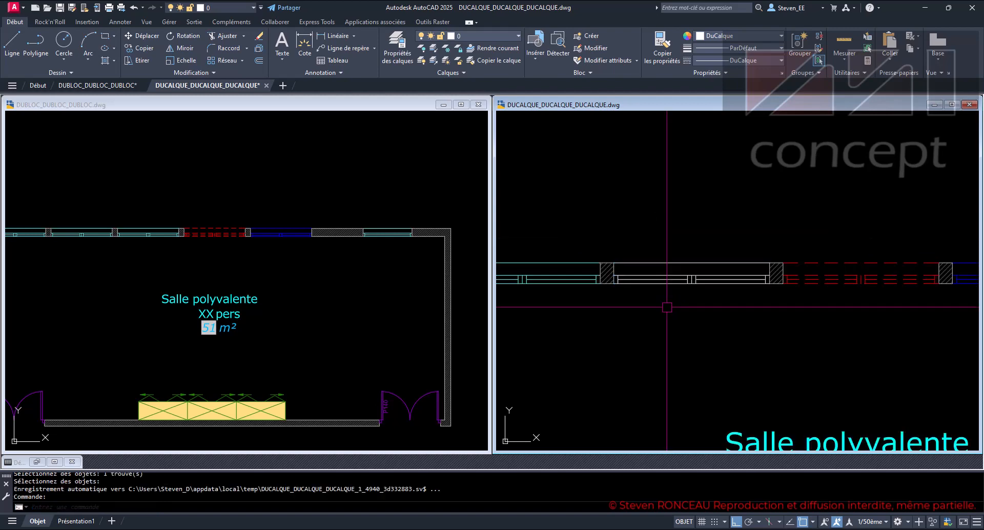
- Set the colour of the exploded window's lines to index colour 150, check their properties and clear the selection
scroll(725, 288, "up", 2)
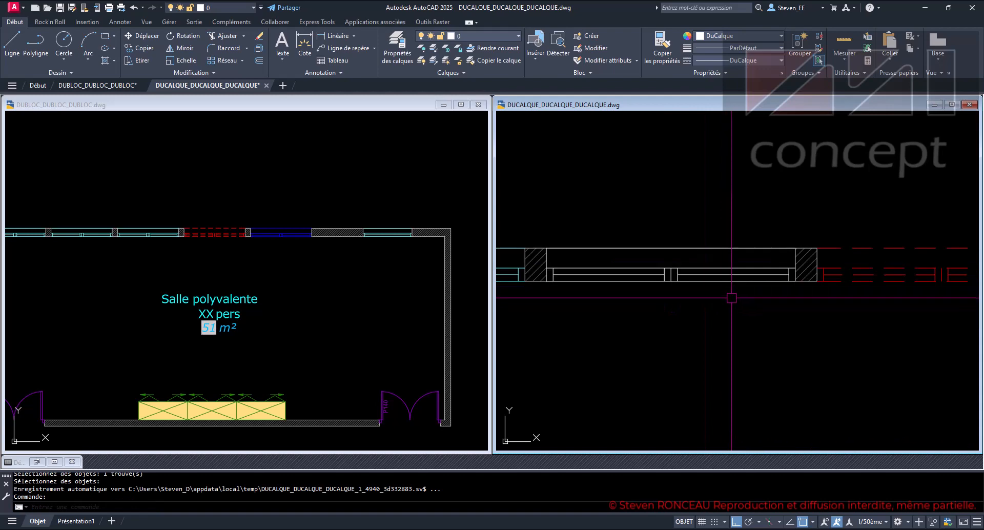
left_click(797, 308)
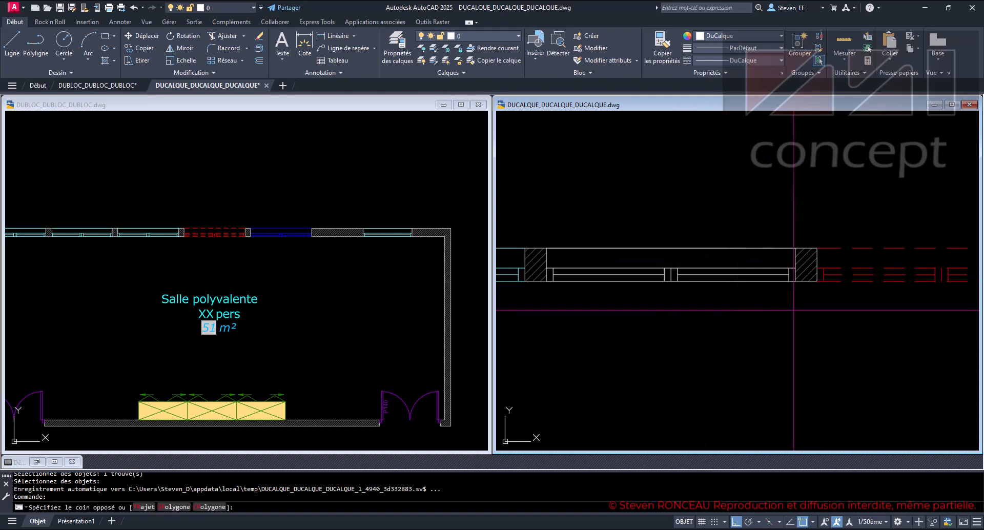
left_click(553, 224)
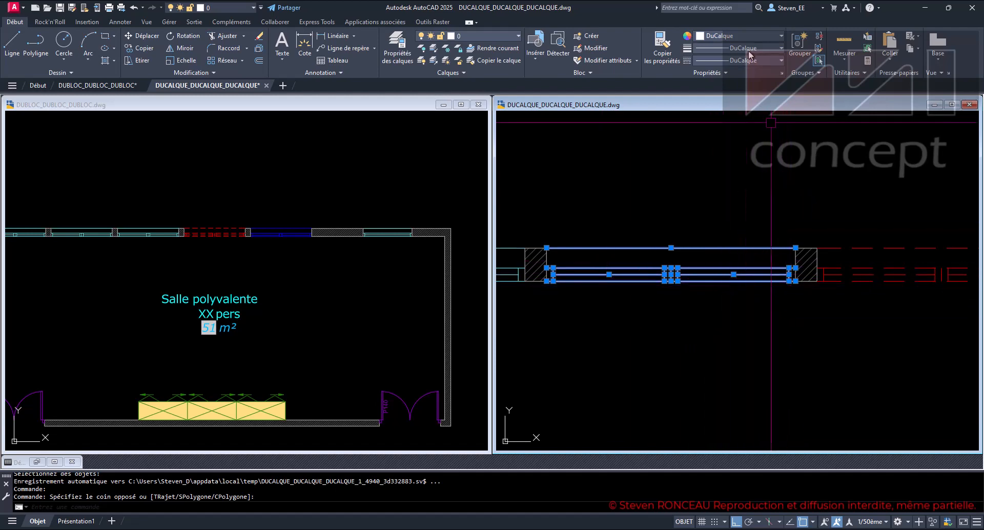
left_click(735, 35)
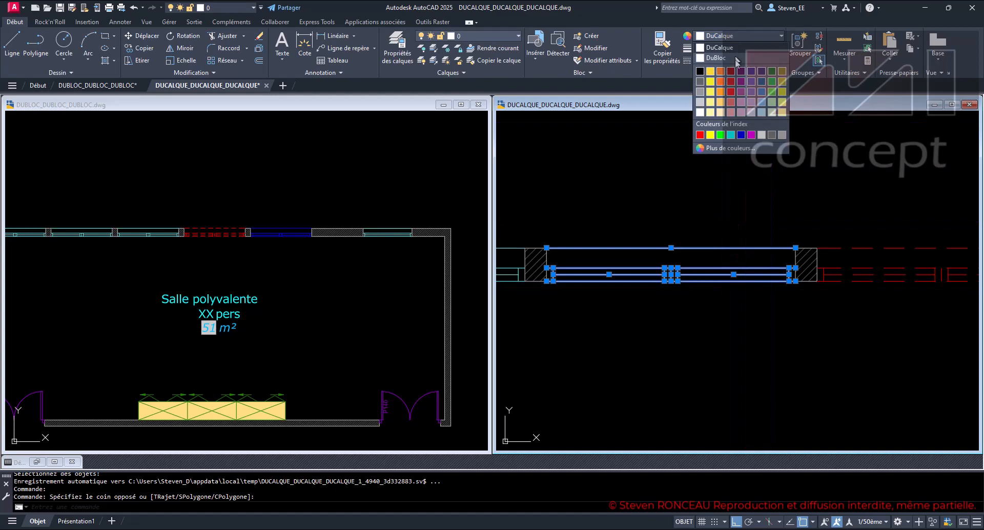
left_click(725, 148)
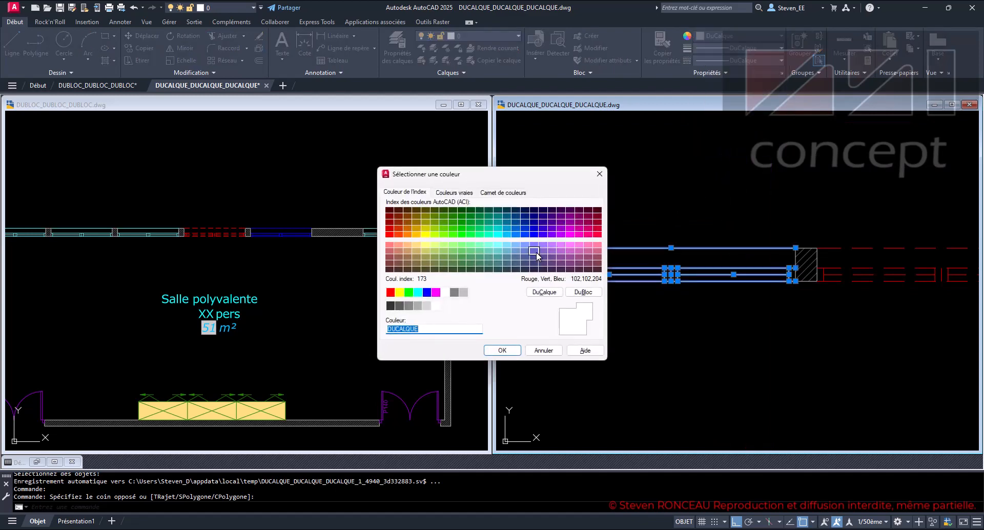
key("Return")
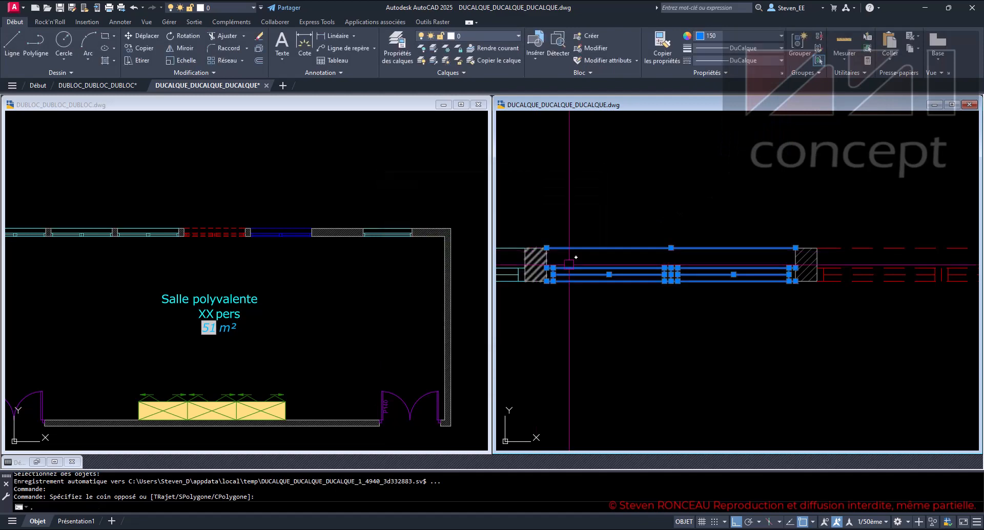
key("Escape")
key("Escape")
key("Escape")
key("Escape")
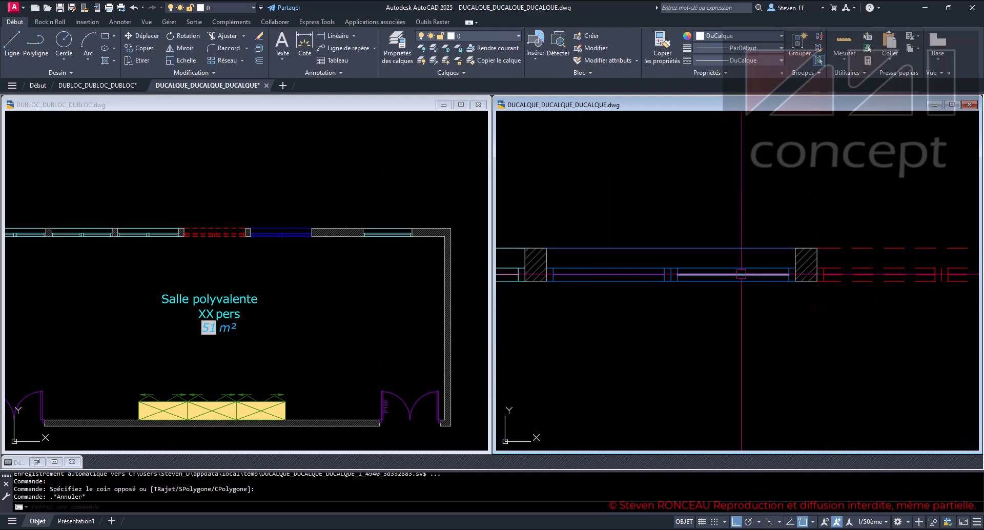
left_click(707, 281)
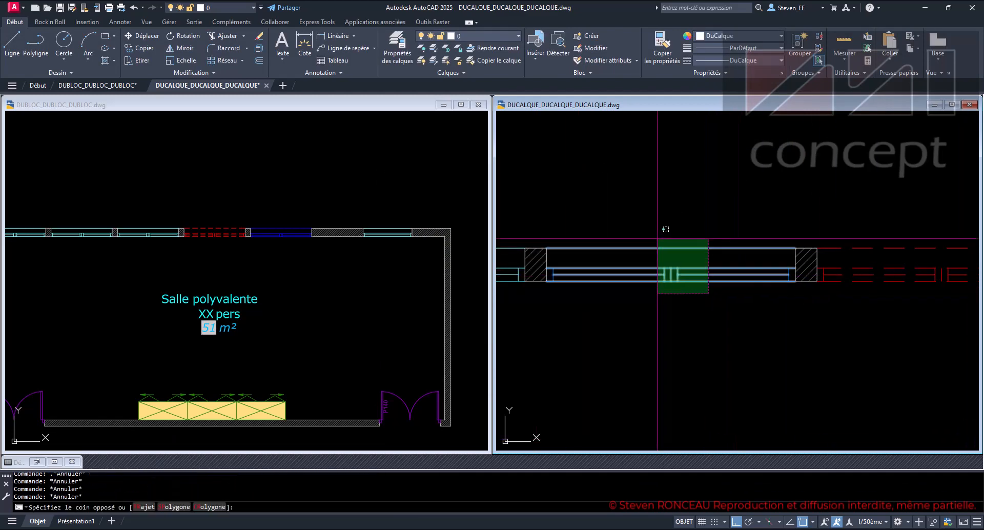
left_click(665, 239)
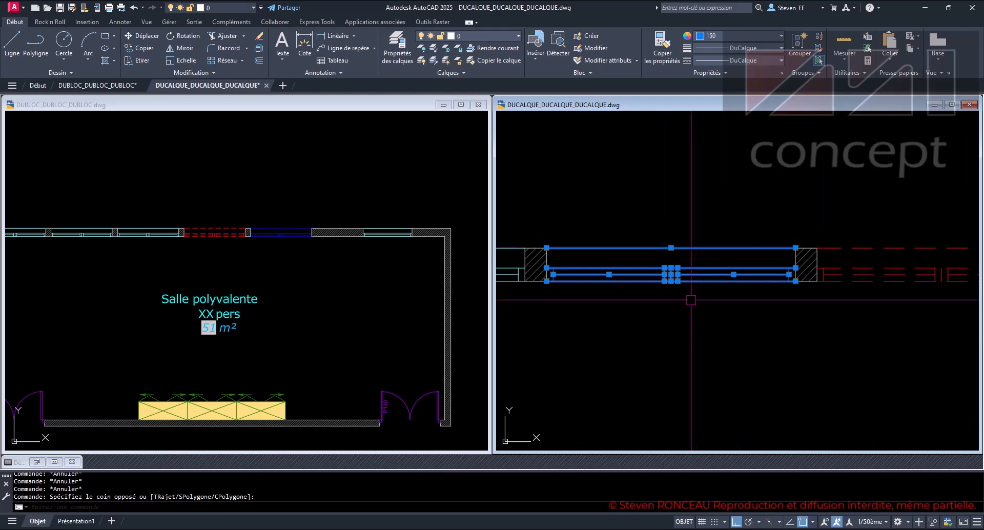
key("Escape")
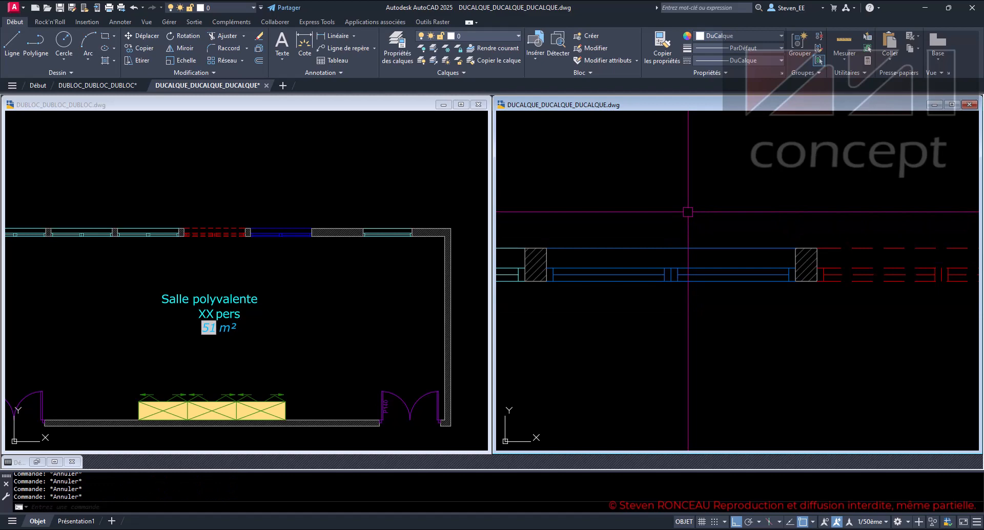
scroll(687, 211, "down", 3)
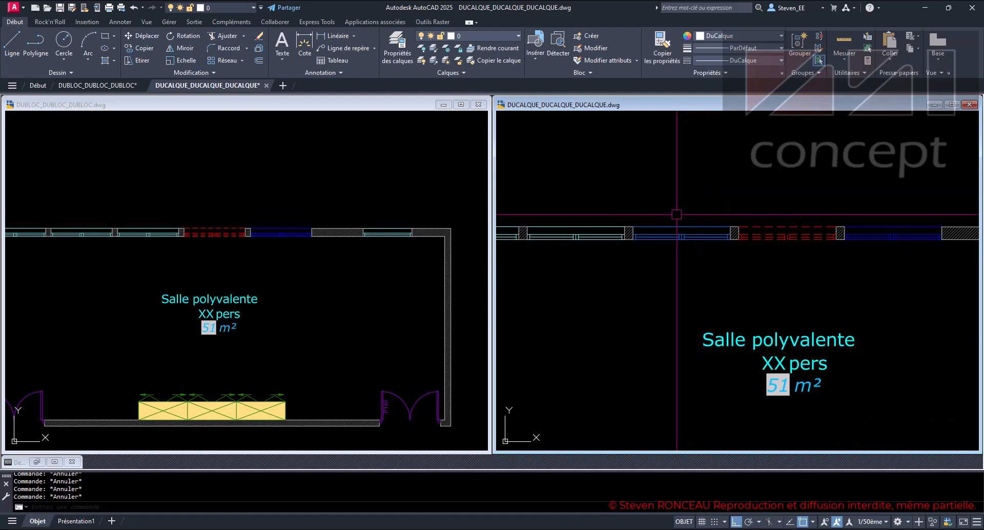
- Compare the exploded, recoloured window of the DUCALQUE drawing with the row of existing windows in the DUBLOC drawing
scroll(678, 213, "up", 2)
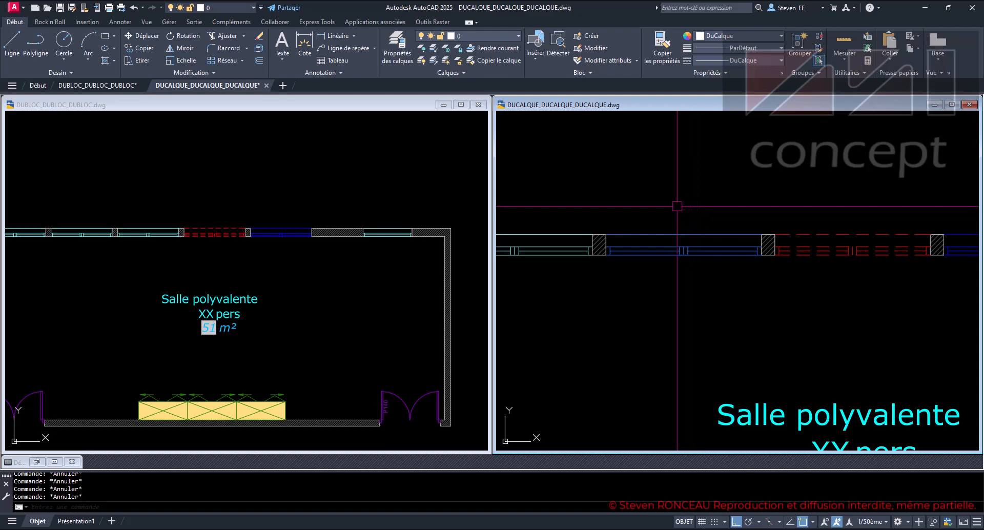
middle_click_drag(677, 206, 737, 223)
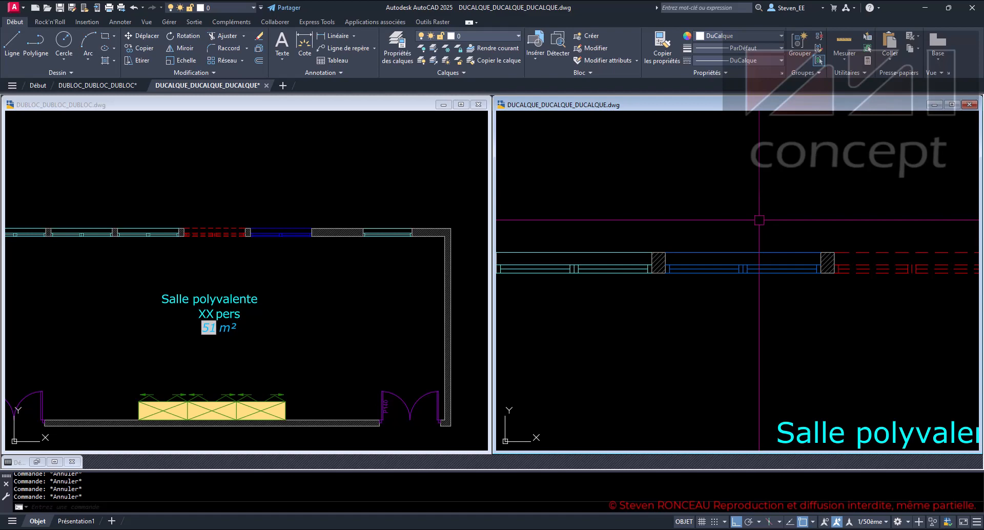
left_click(285, 203)
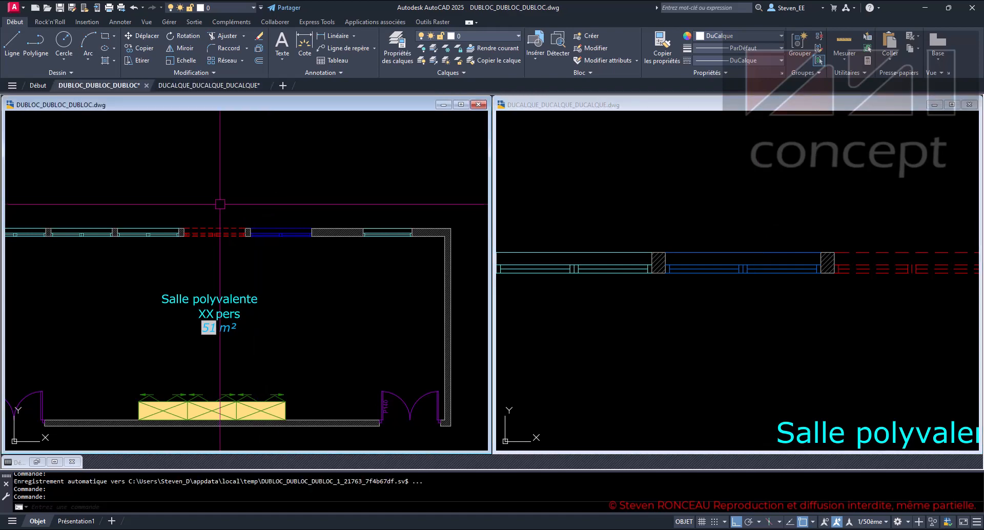
middle_click_drag(204, 203, 311, 198)
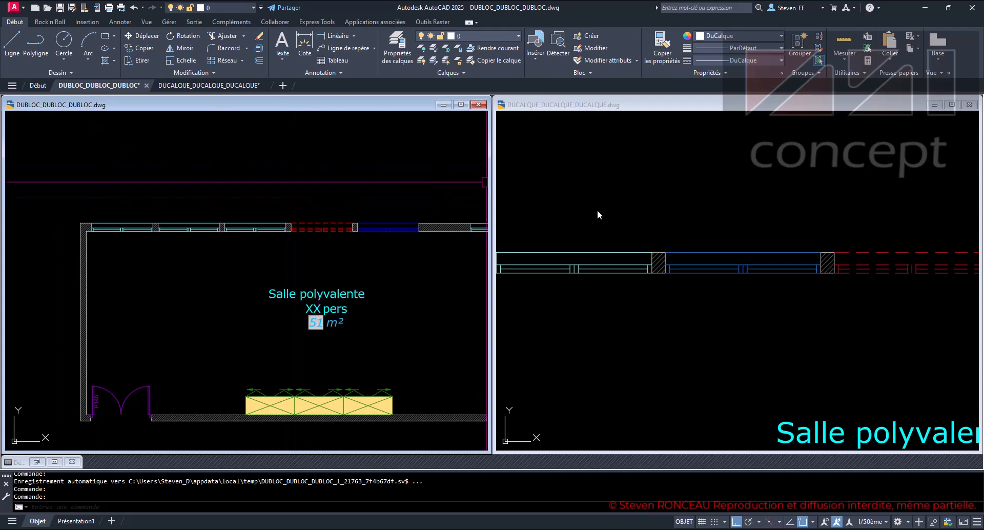
scroll(203, 244, "up", 4)
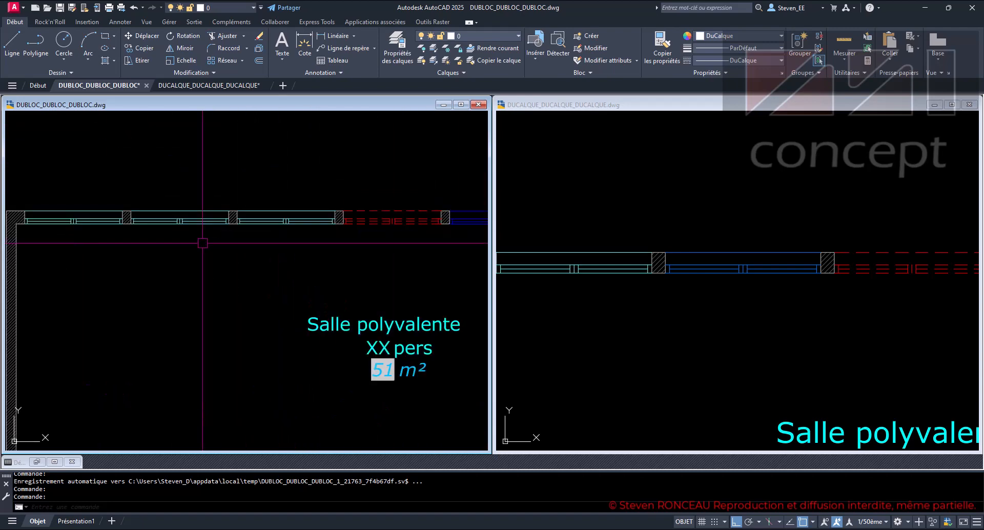
left_click(677, 236)
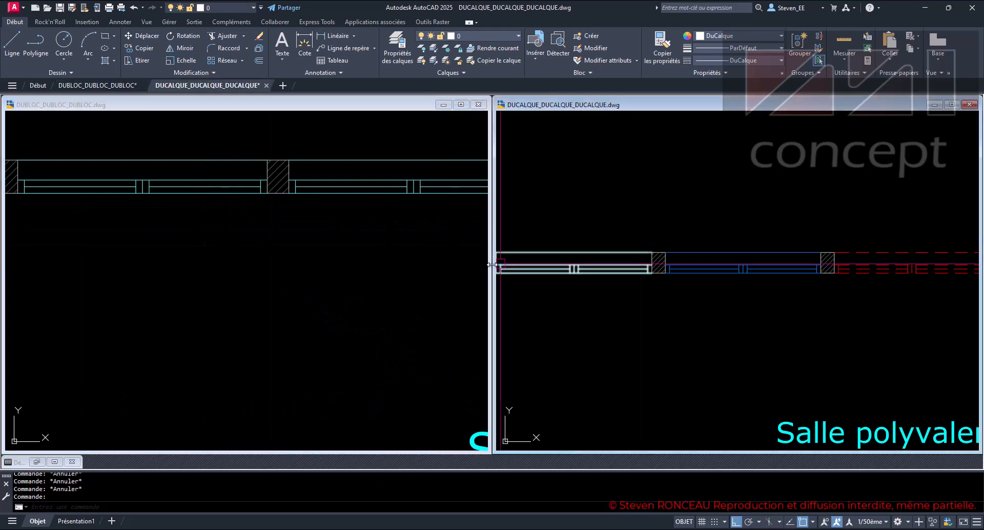
left_click(378, 264)
scroll(327, 254, "down", 2)
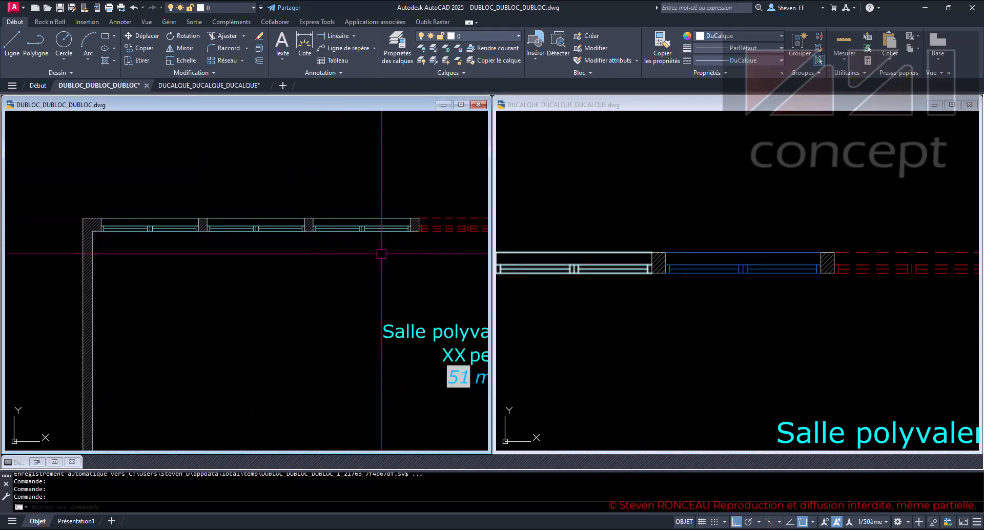
middle_click_drag(373, 246, 342, 252)
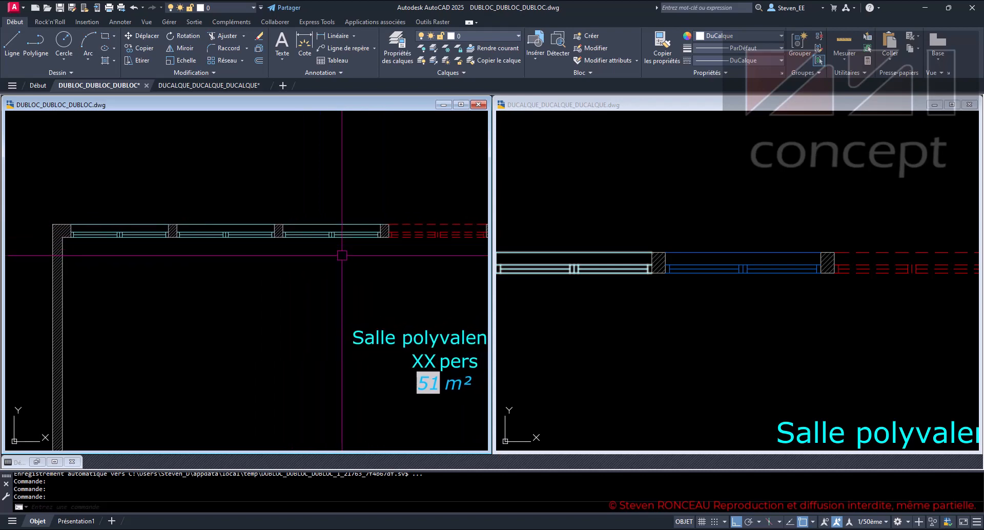
left_click(705, 302)
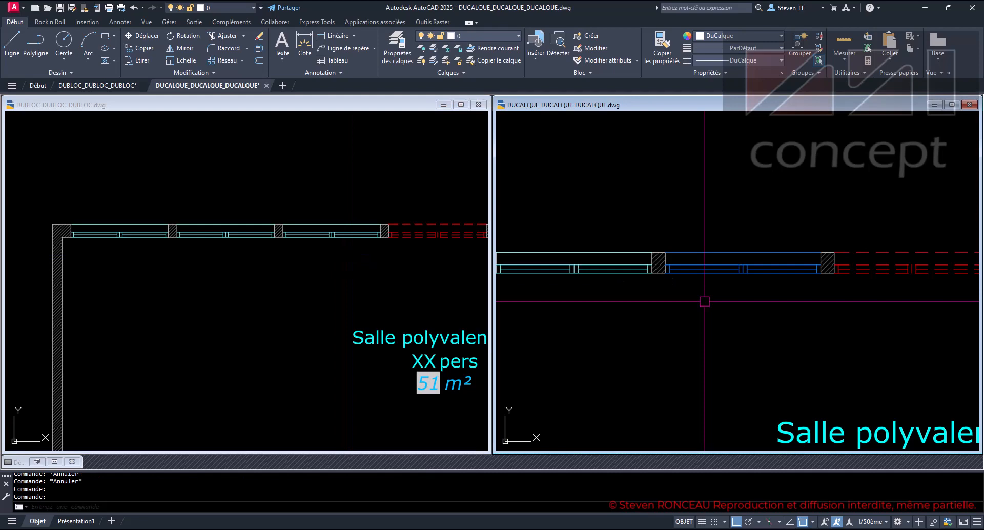
left_click(379, 307)
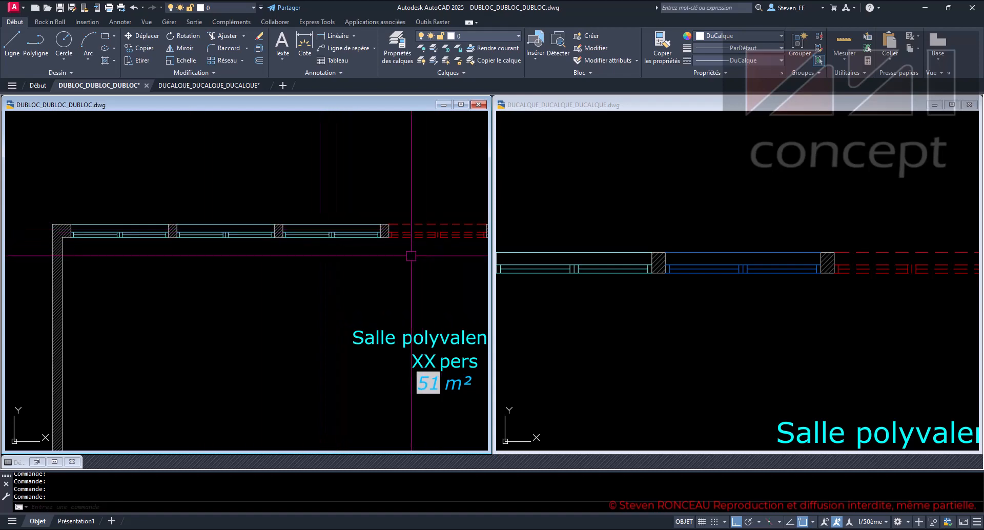
- Examine the colour, layer and linetype of the third DUBLOC window block alongside the matching exploded window in the DUCALQUE drawing
scroll(349, 226, "up", 2)
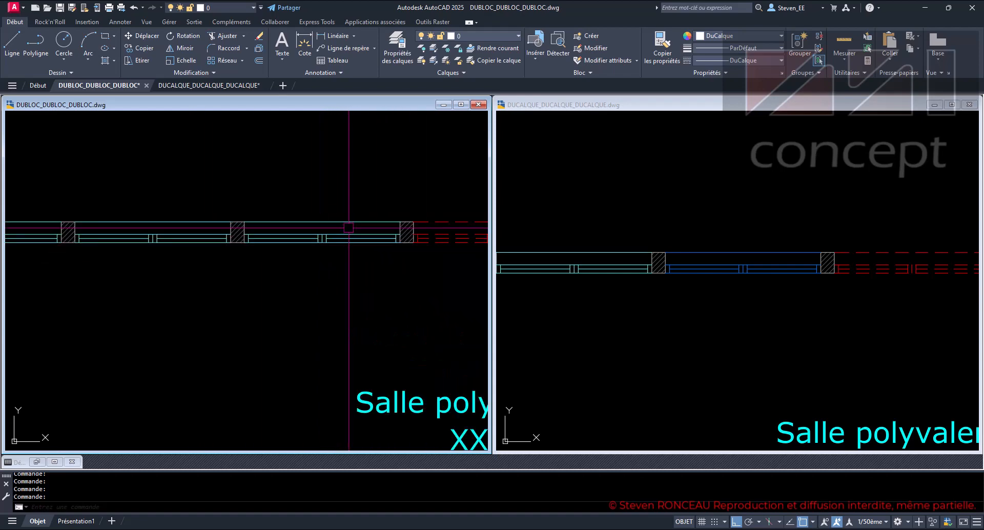
scroll(349, 227, "up", 3)
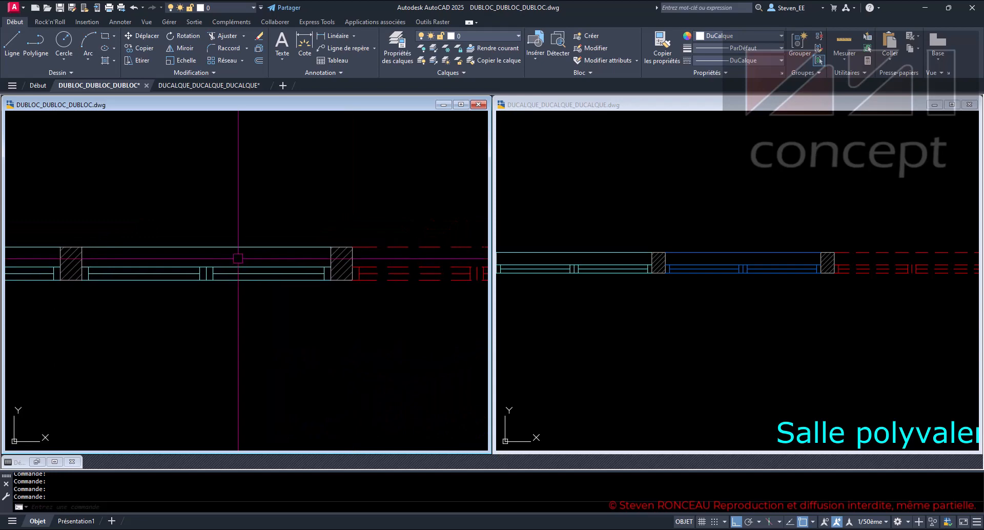
scroll(238, 258, "down", 2)
left_click(642, 282)
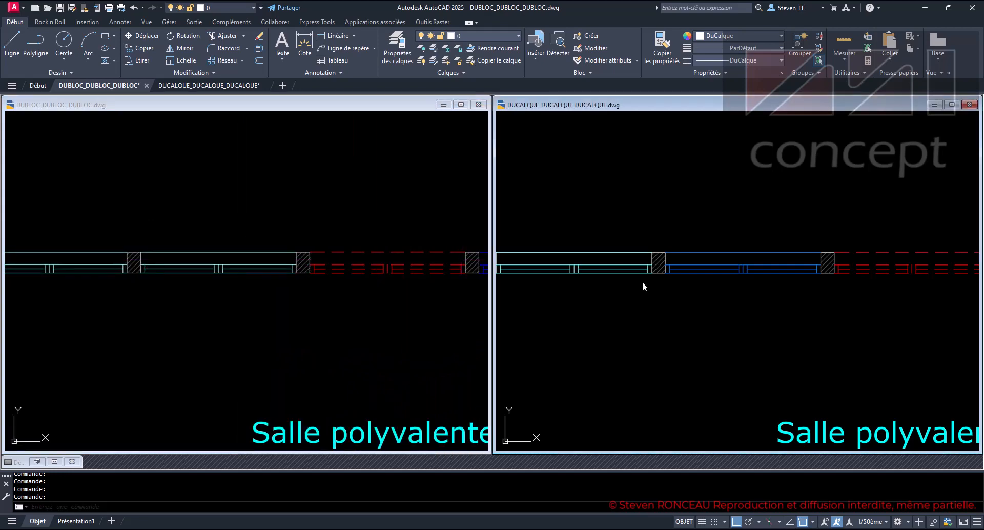
left_click(287, 347)
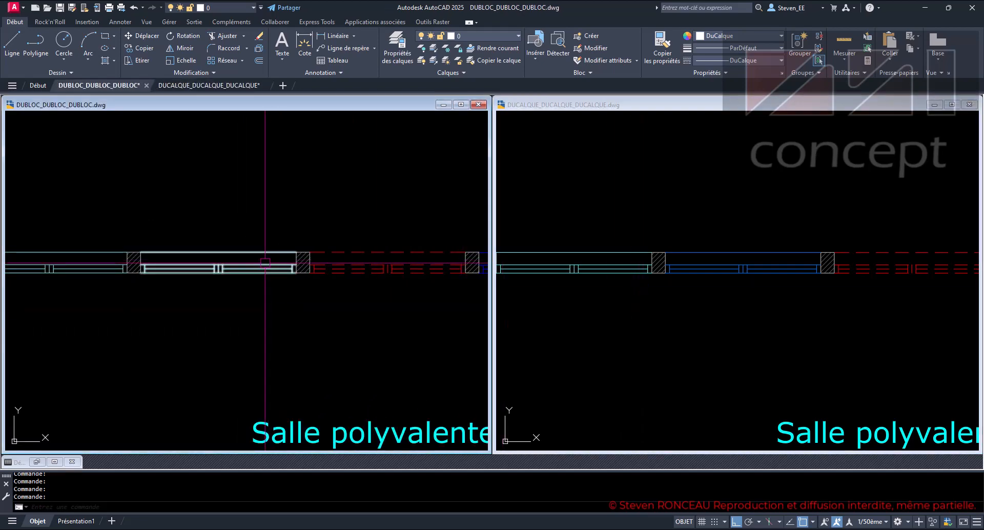
mouse_move(266, 266)
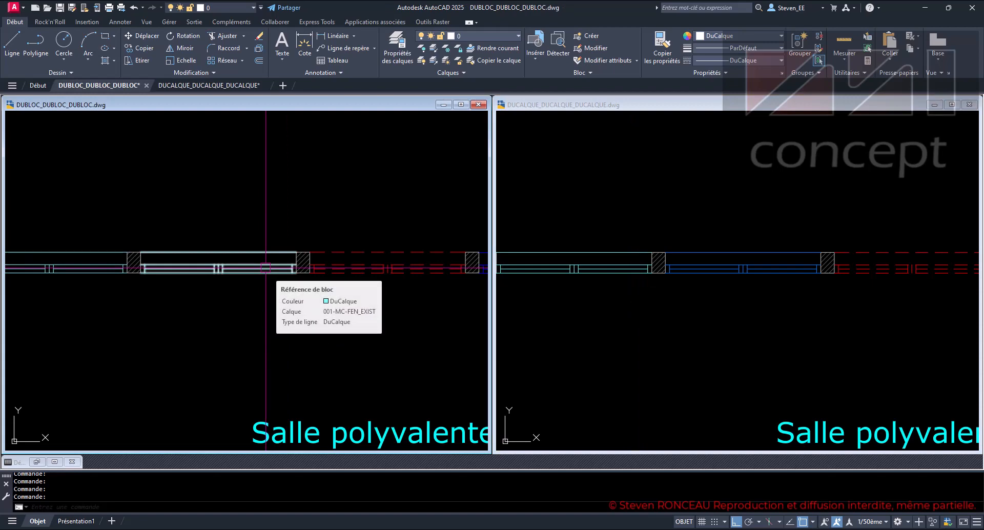
left_click(733, 297)
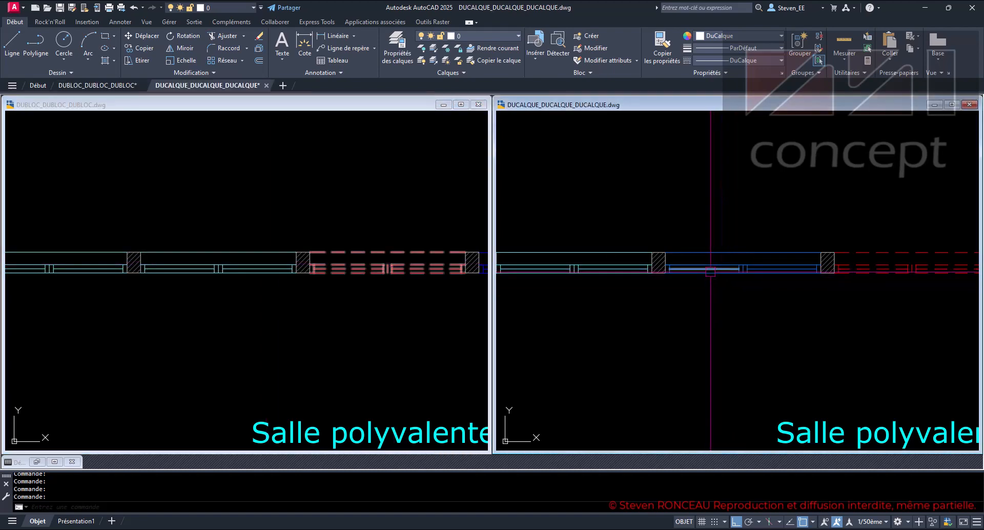
left_click(281, 320)
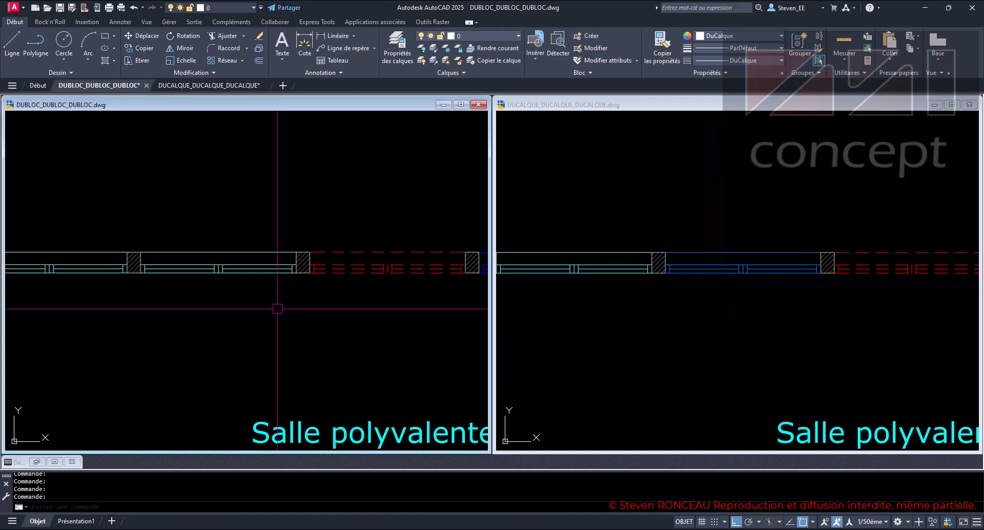
left_click(252, 266)
middle_click_drag(292, 338, 410, 345)
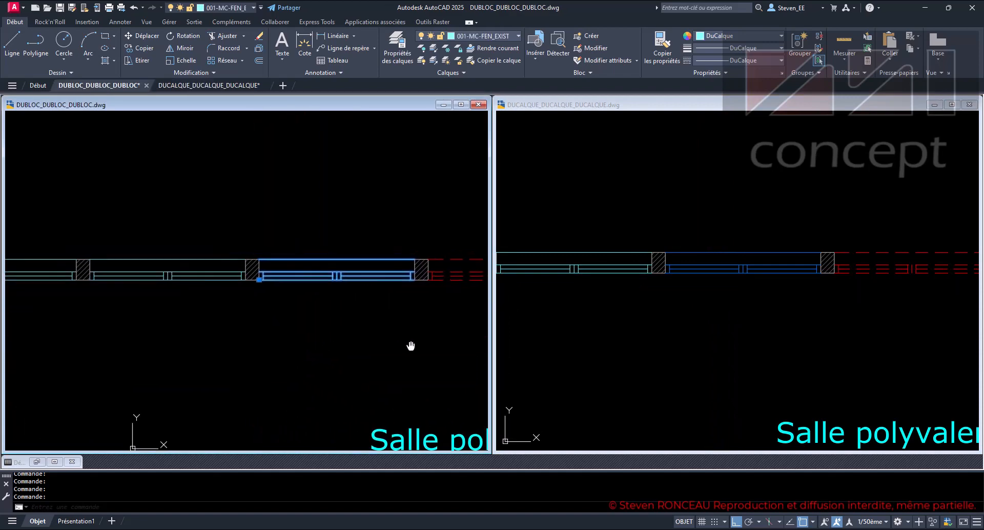
scroll(377, 335, "down", 2)
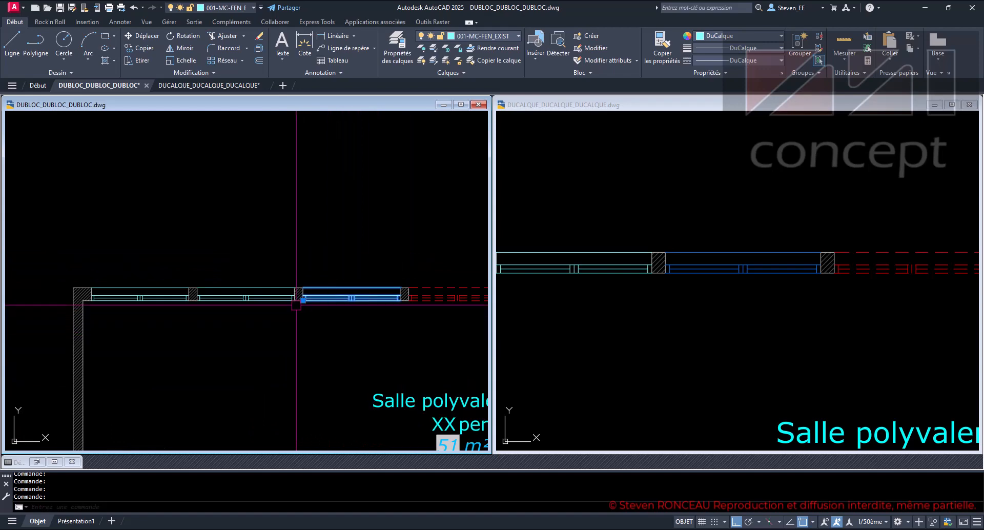
left_click(509, 35)
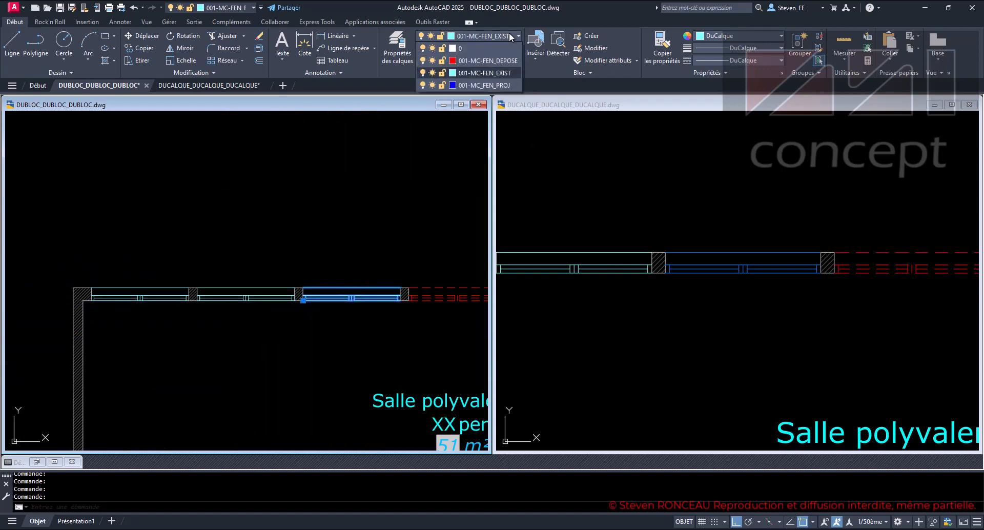
left_click(505, 85)
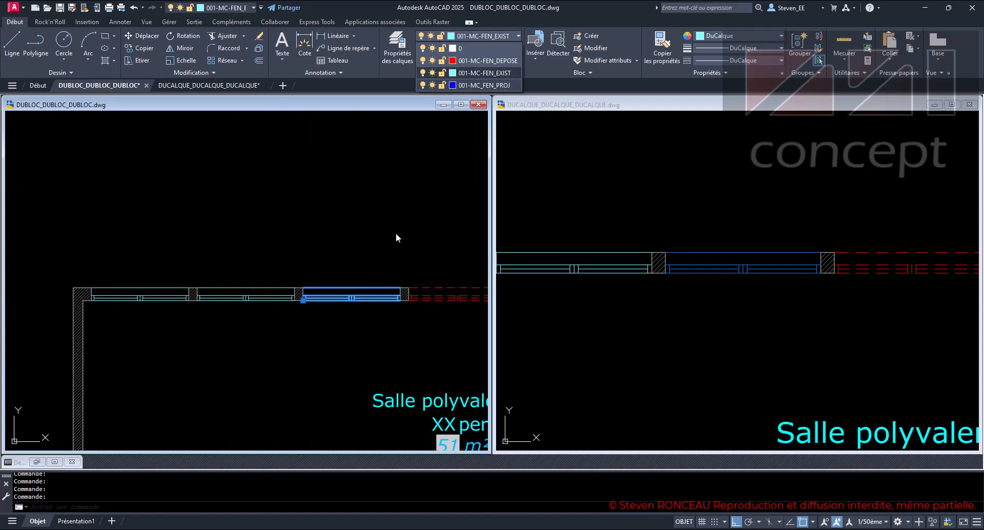
key("Escape")
key("Escape")
key("Escape")
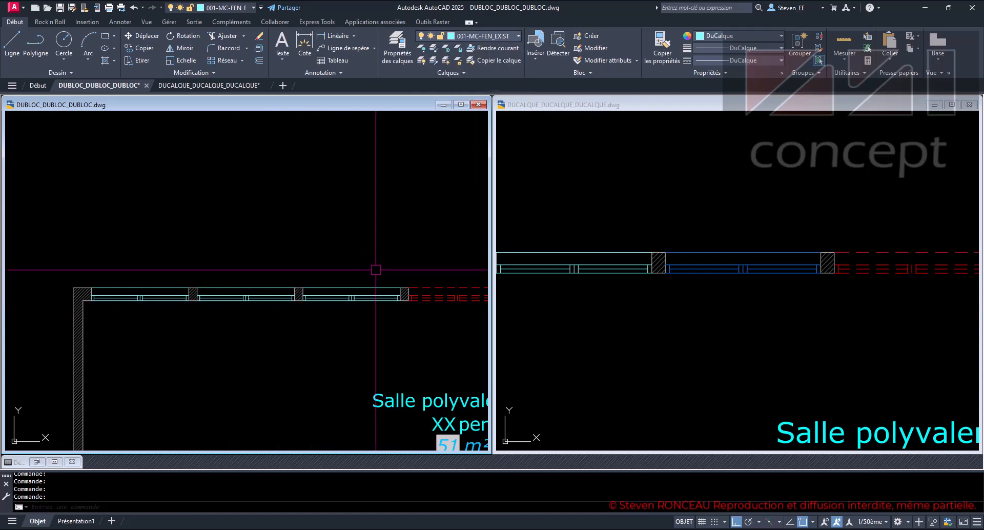
- Set the colour of the third window block in the DUBLOC drawing to index colour 150, check its properties and clear the selection
scroll(346, 316, "up", 3)
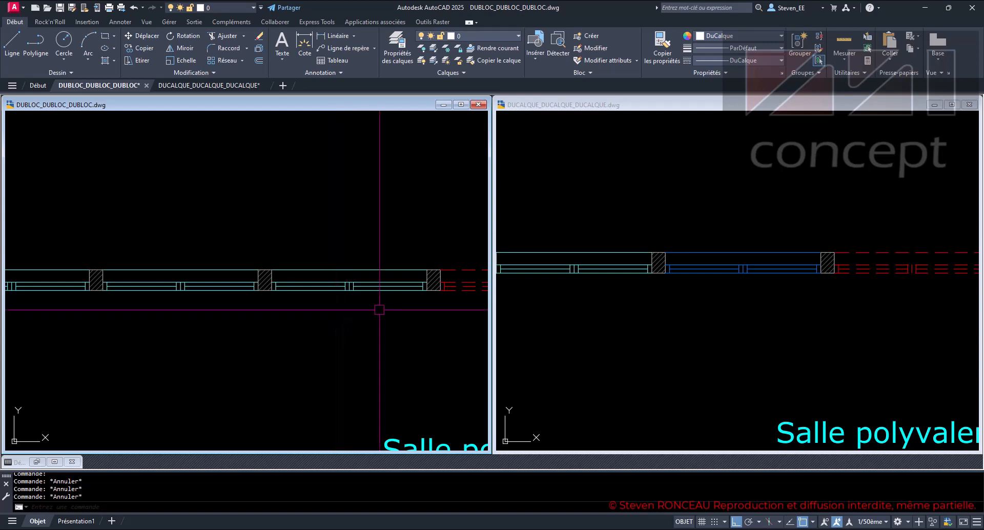
middle_click_drag(323, 301, 279, 299)
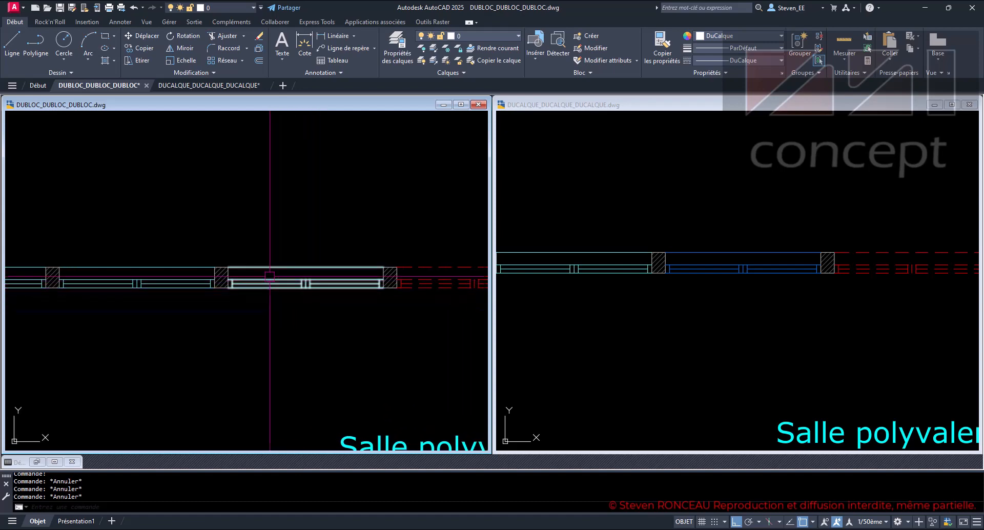
left_click(272, 280)
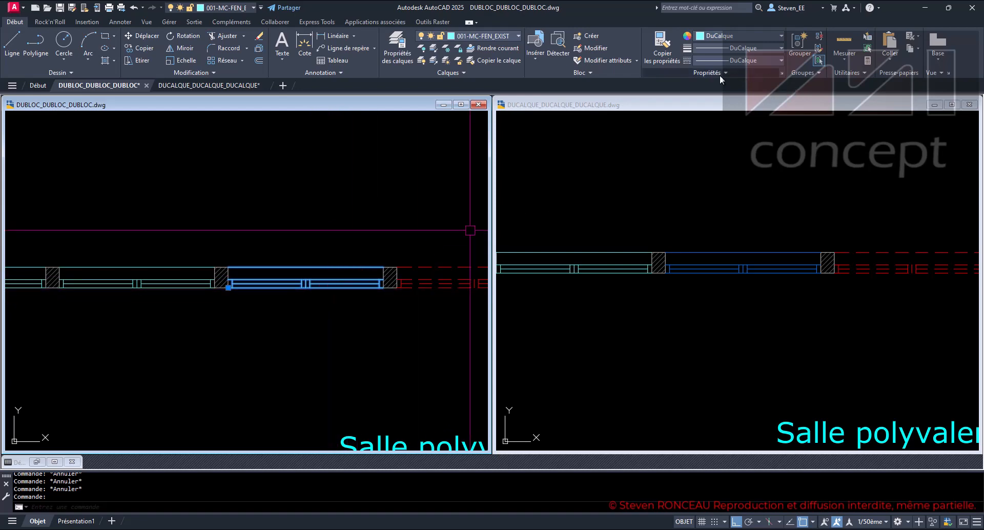
left_click(721, 36)
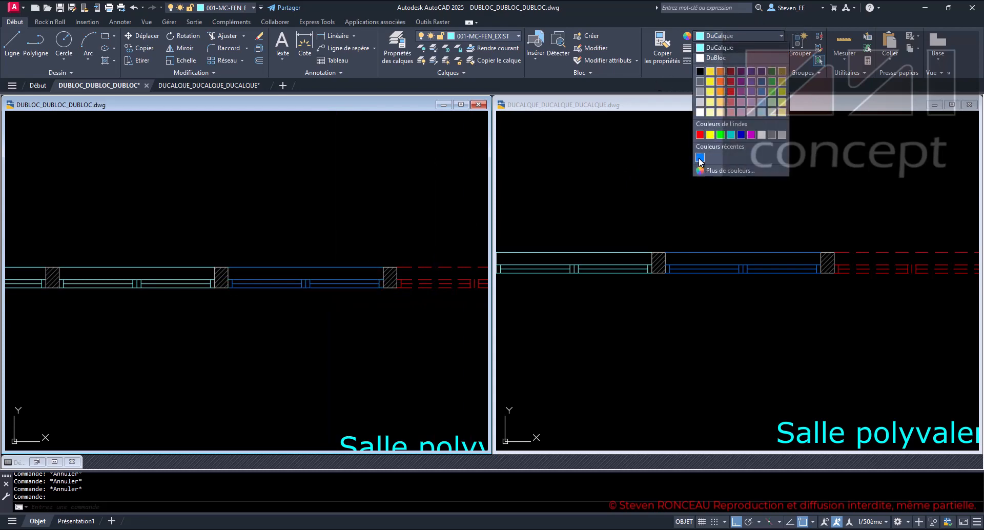
key("Escape")
key("Escape")
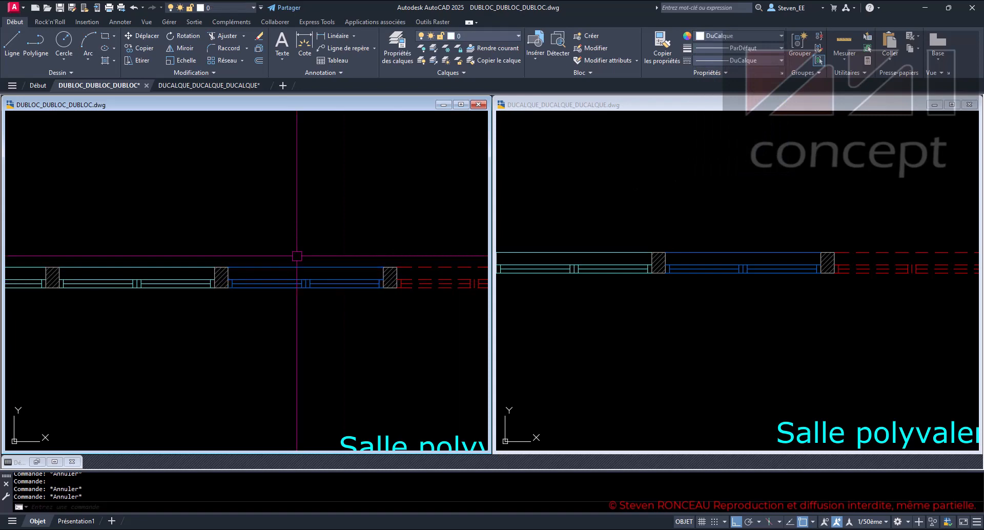
left_click(324, 267)
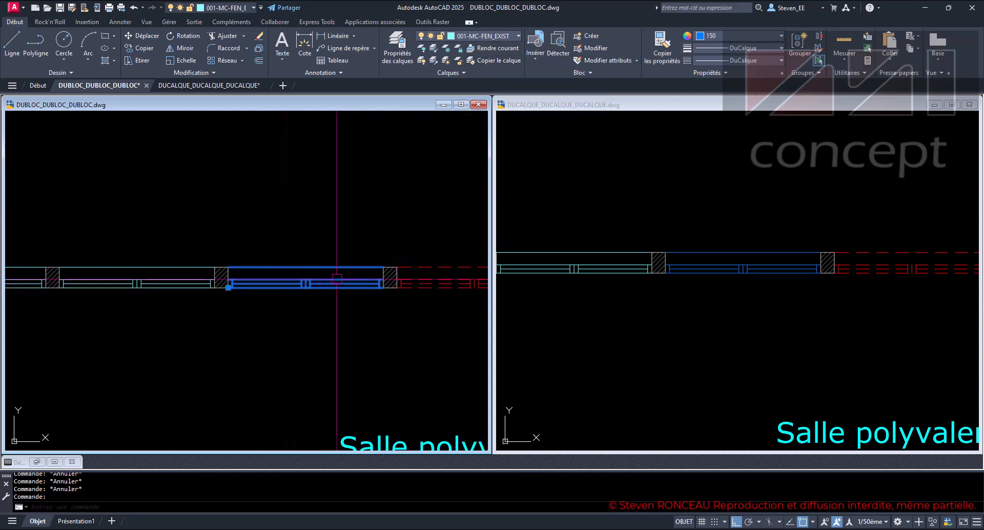
key("Escape")
key("Escape")
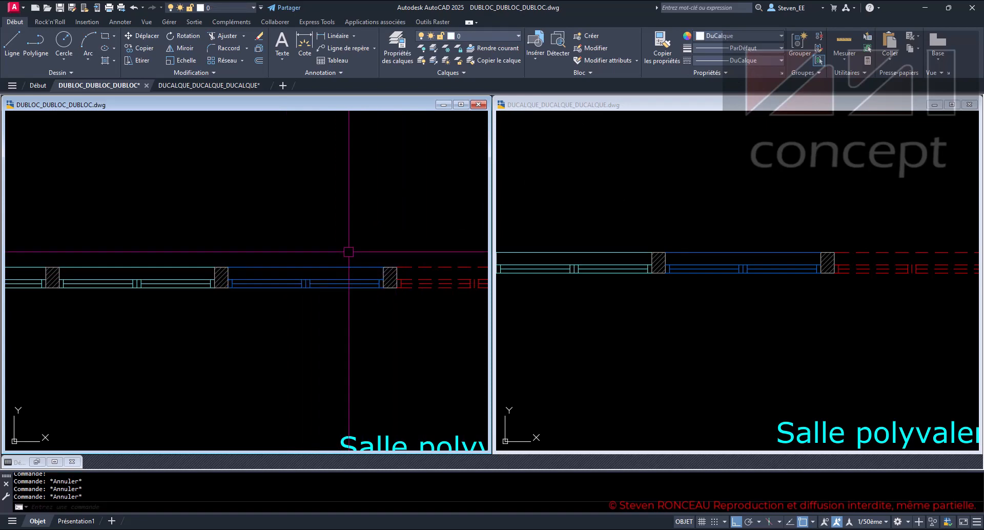
- Open the DUCALQUE drawing's second window block, just before the exploded blue window, in the block editor
left_click(596, 232)
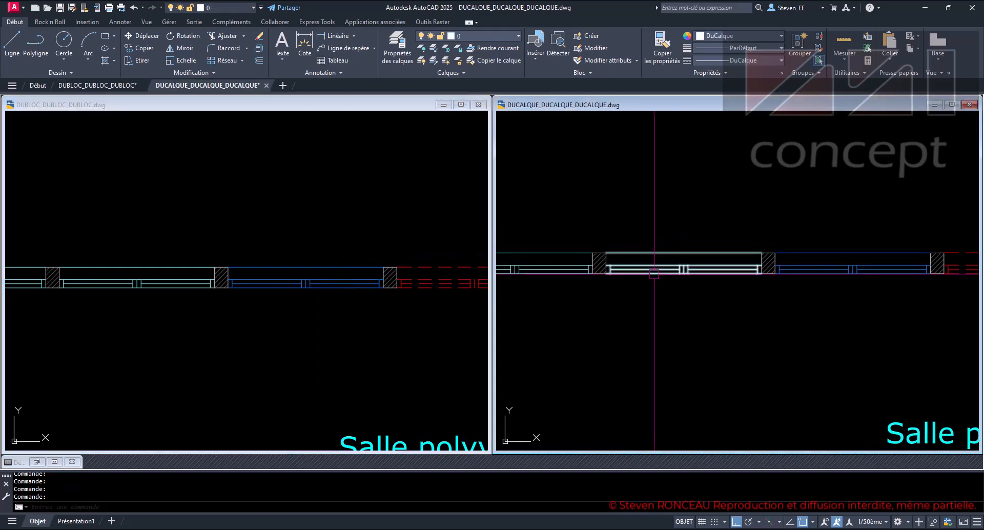
left_click(654, 273)
right_click(653, 273)
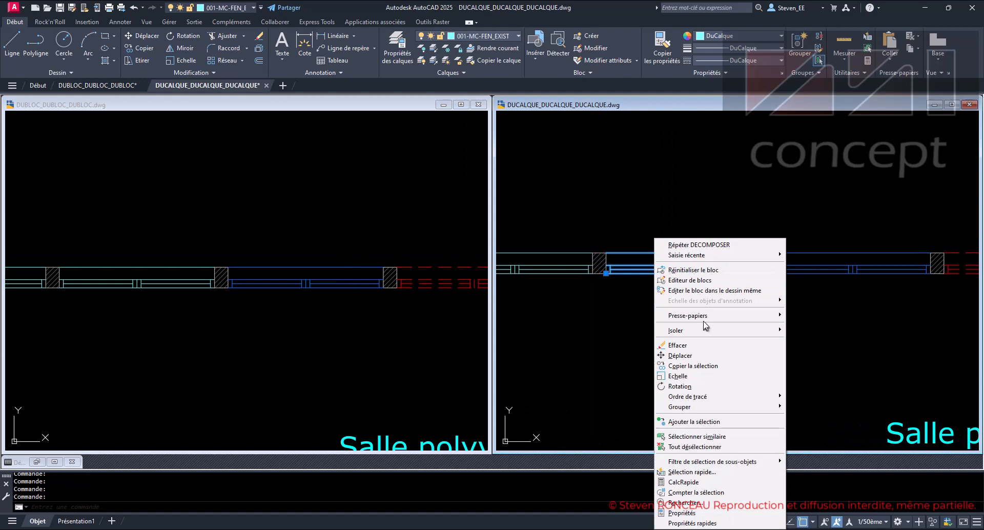
left_click(706, 284)
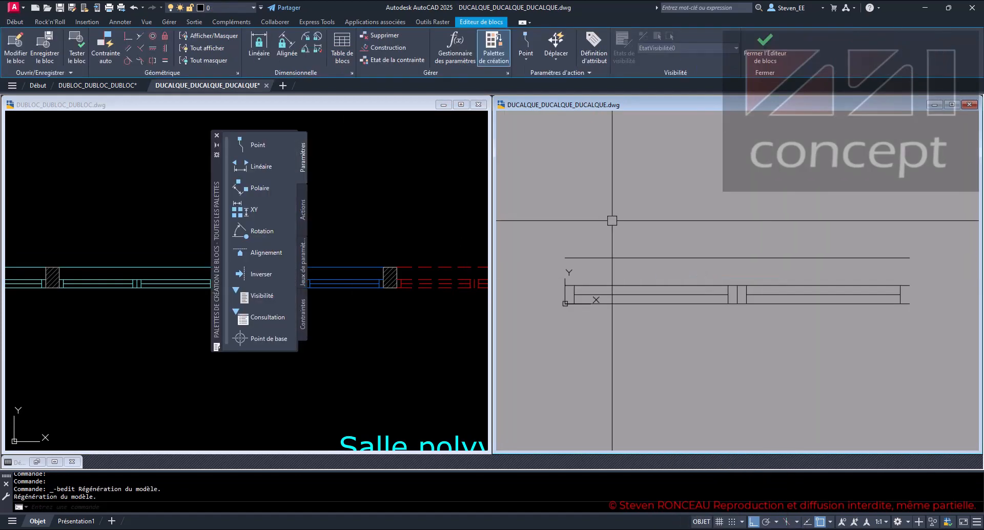
- Inspect the colour, layer and linetype properties of several lines inside the window block, then close the properties and the block editor
left_click(681, 222)
left_click(600, 353)
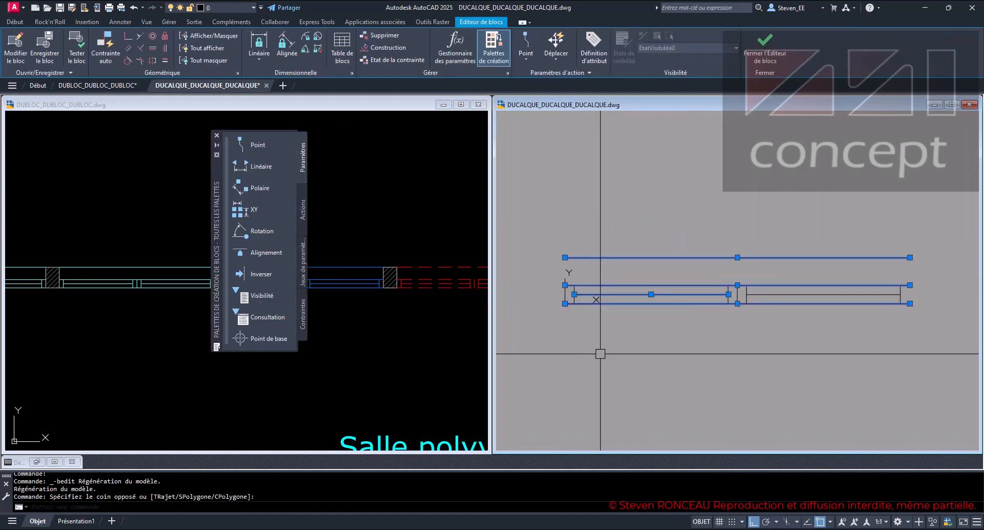
key("ctrl+1")
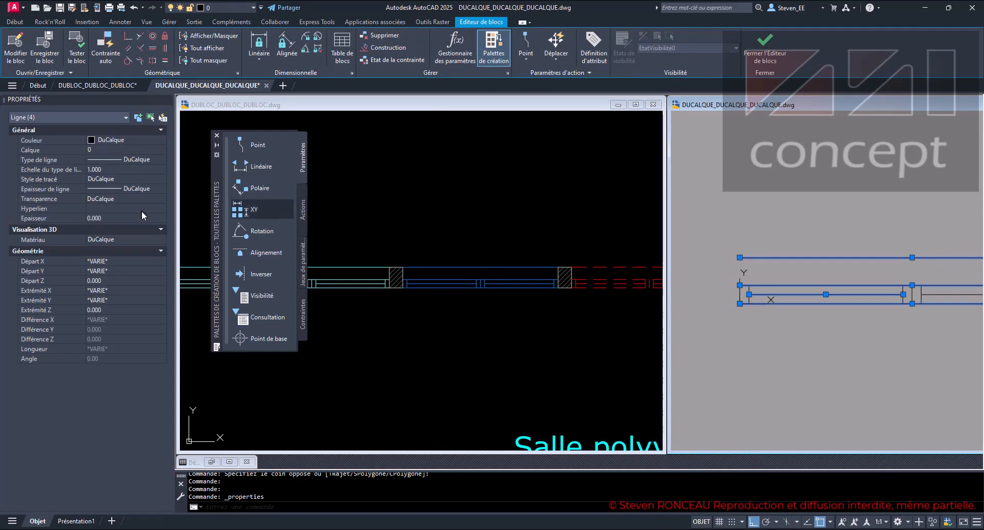
left_click(168, 100)
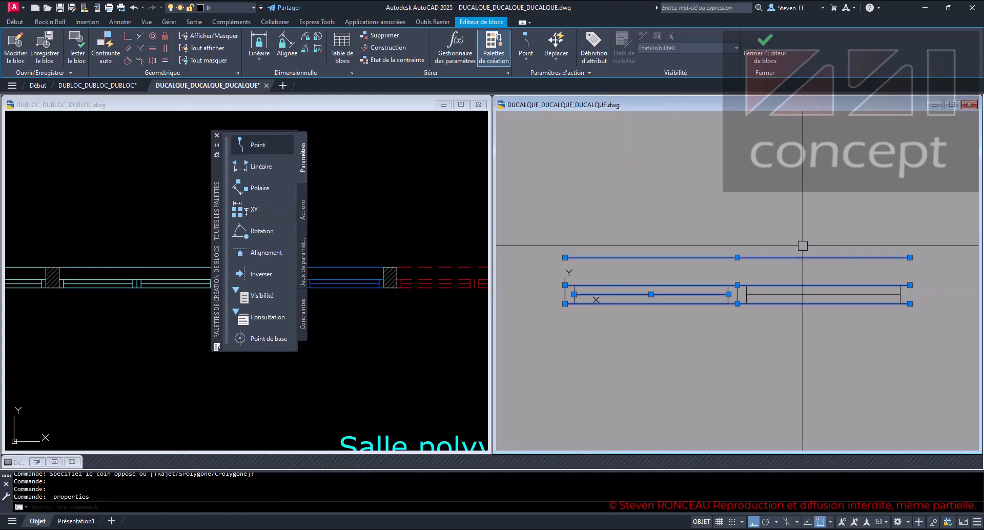
left_click(764, 47)
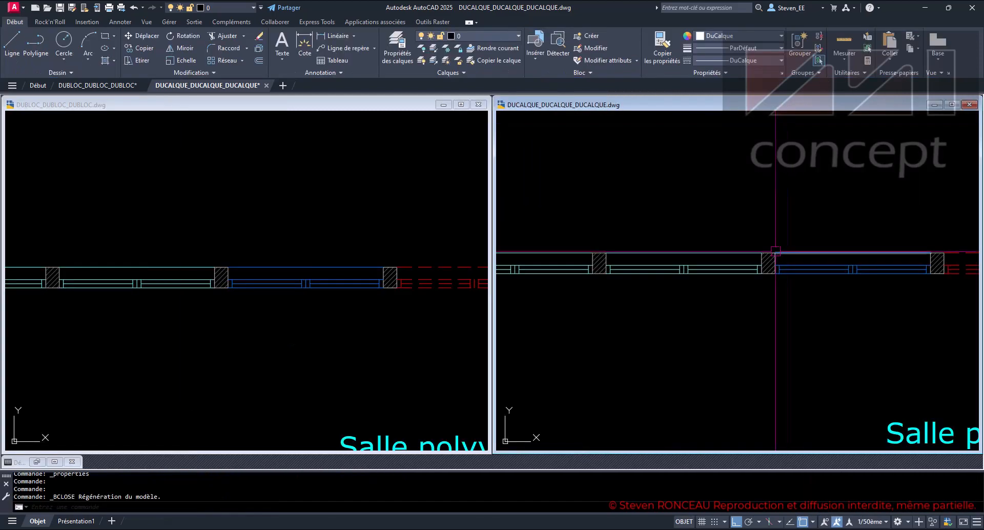
- Set the DUCALQUE drawing's window block just before the exploded blue window to index colour 150, check its properties and clear the selection
key("Escape")
key("Escape")
key("Escape")
left_click(244, 333)
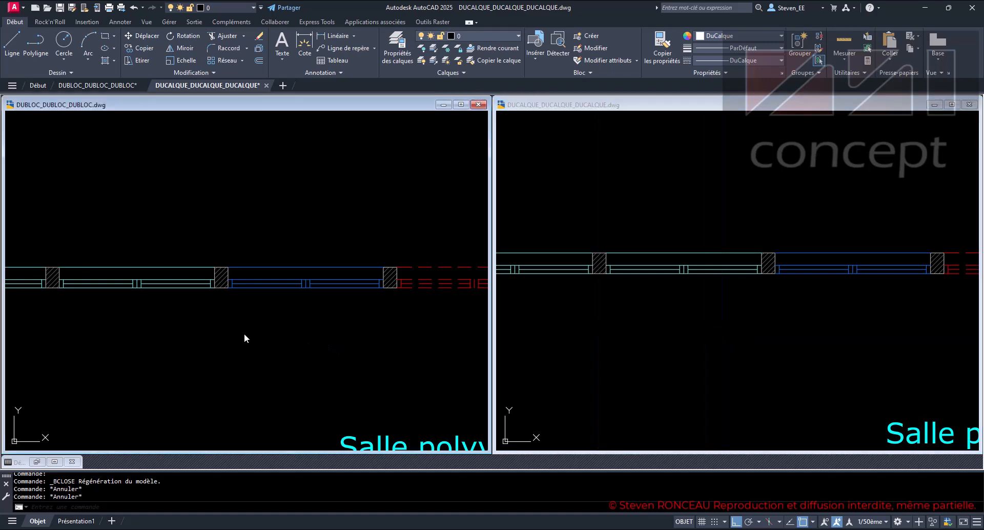
left_click(660, 333)
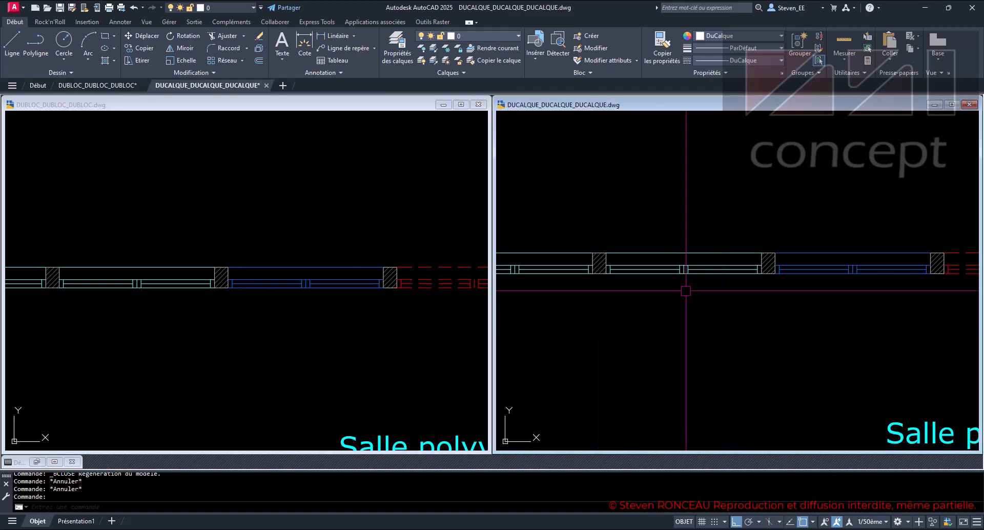
left_click(671, 266)
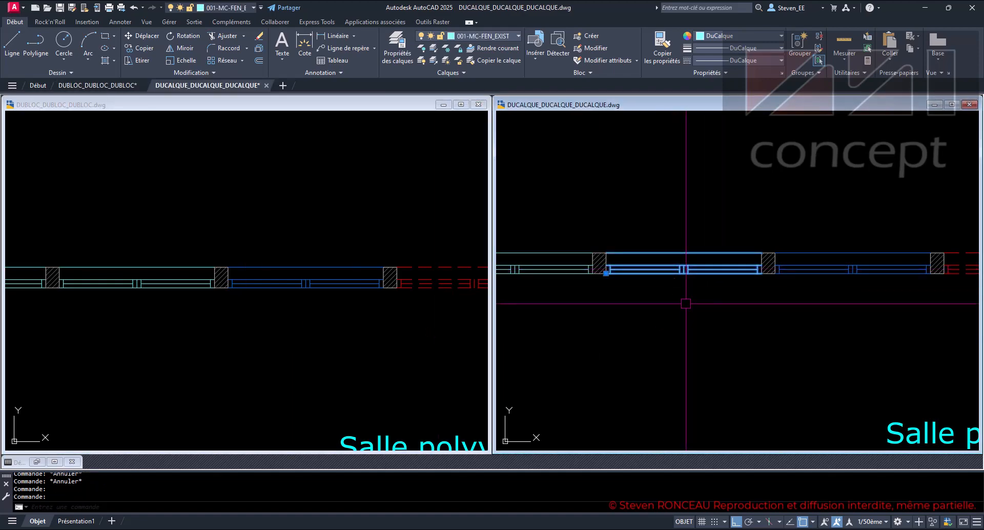
left_click(744, 35)
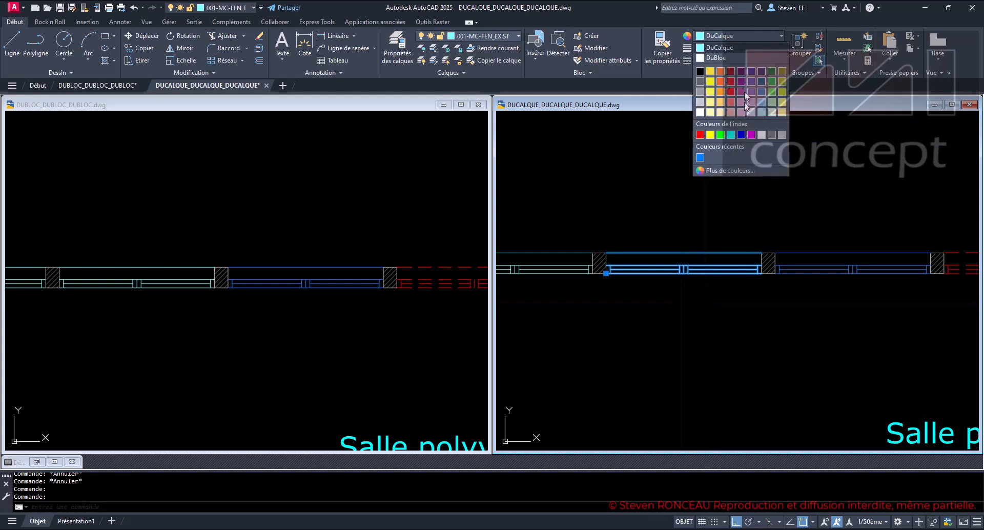
left_click(698, 156)
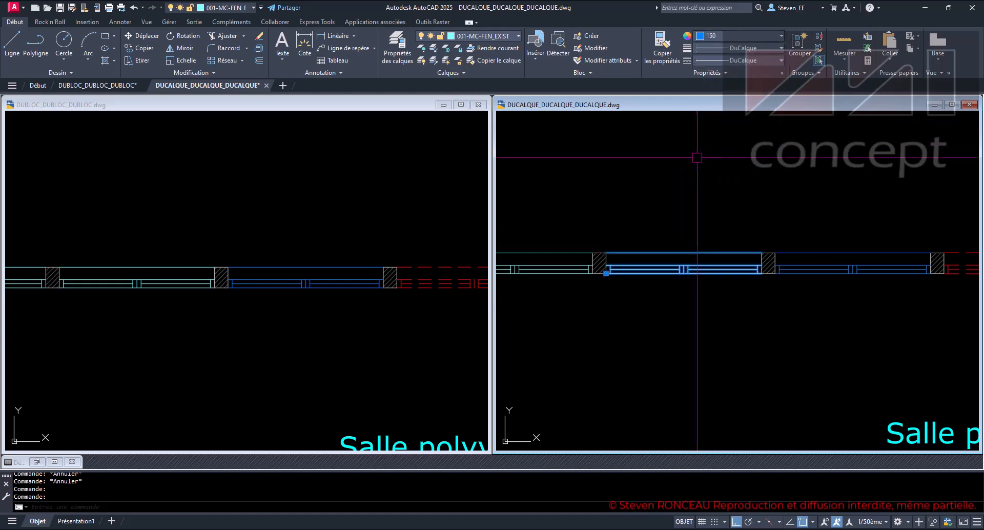
key("ctrl+z")
key("ctrl+z")
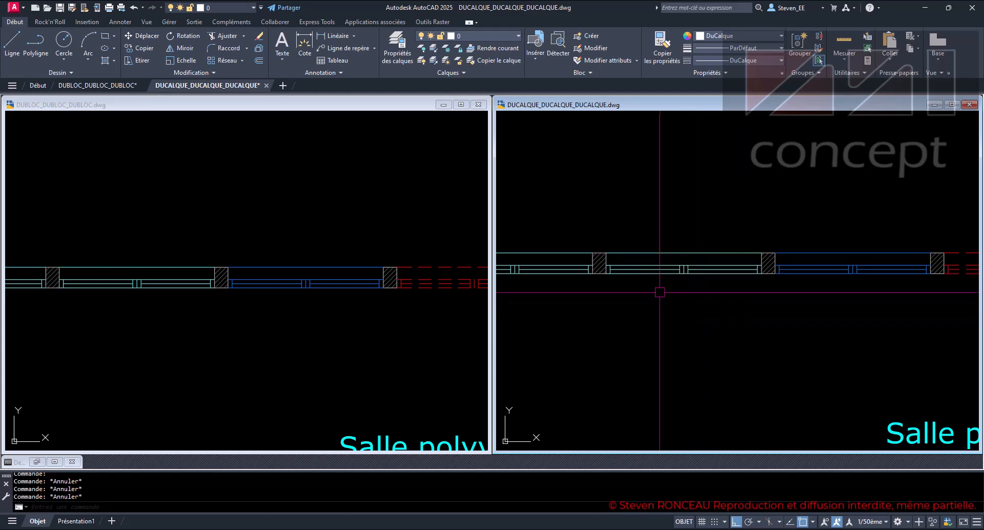
left_click(673, 269)
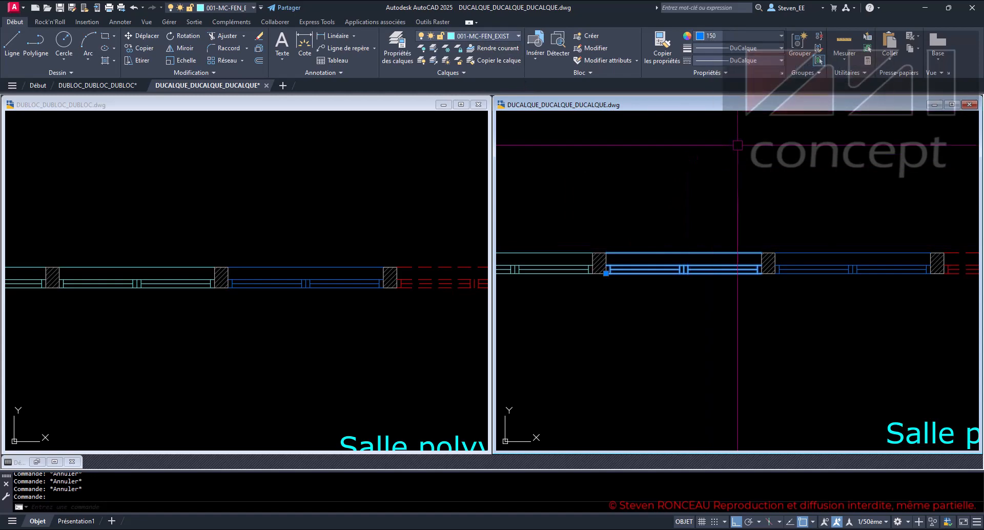
key("Escape")
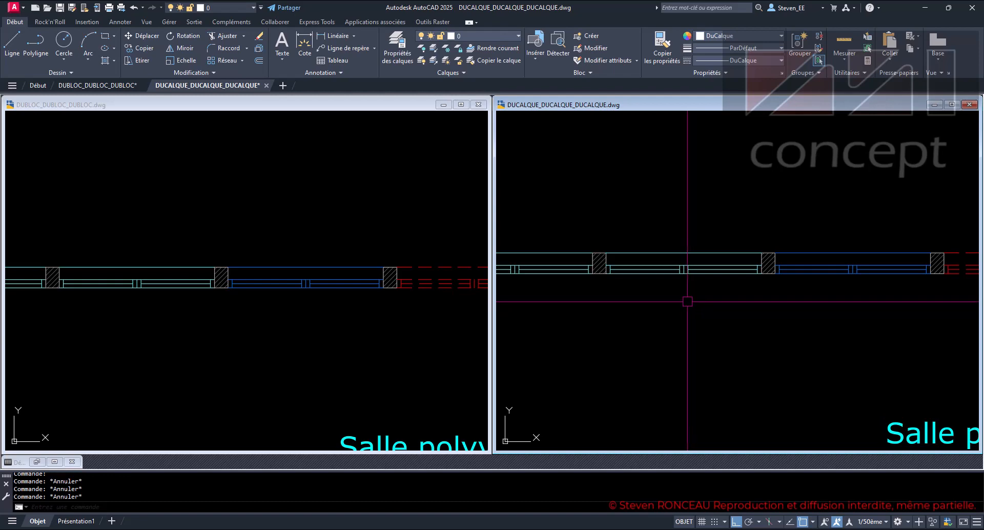
- Restore the colour of that DUCALQUE window block to DuCalque
left_click(656, 255)
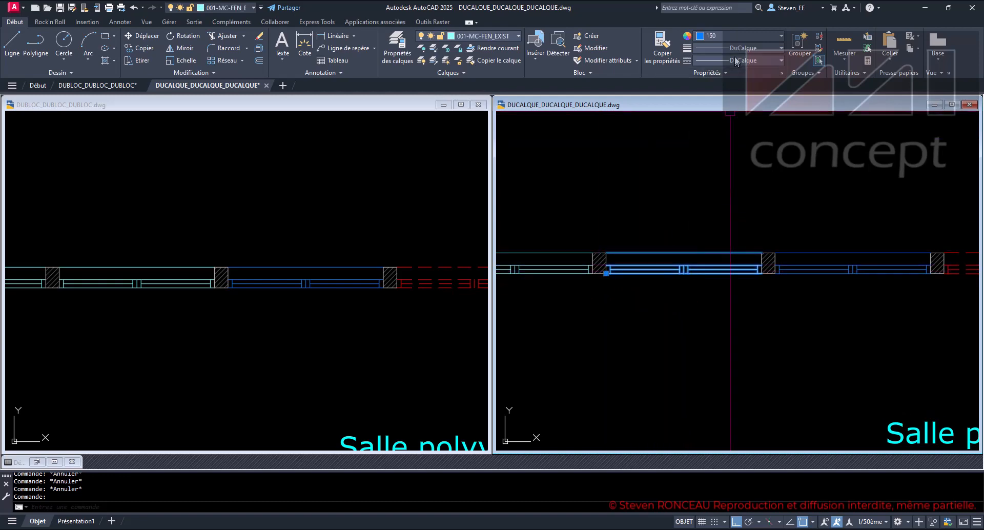
left_click(730, 34)
left_click(728, 45)
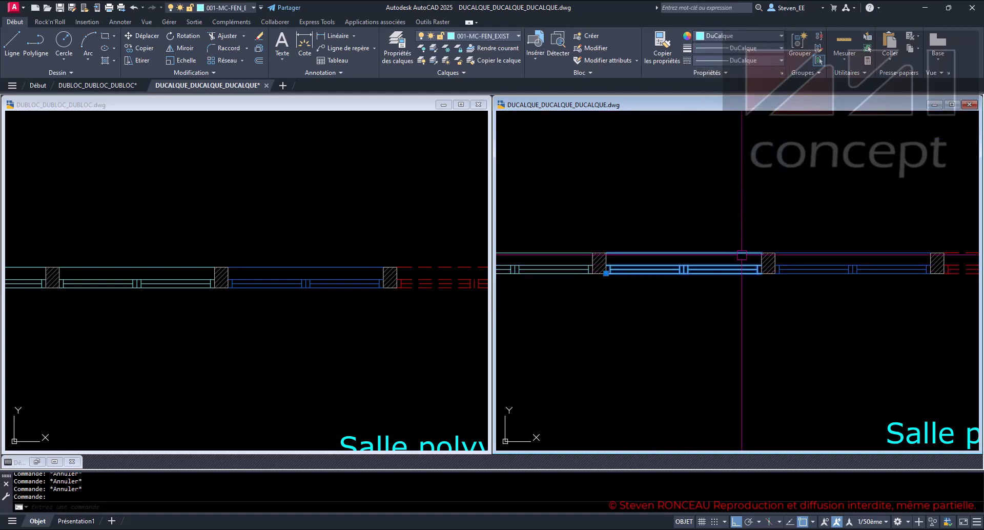
- In the DUBLOC drawing, select the four blue windows above Salle polyvalente, check their shared colour and layer, and clear the selection
left_click(371, 329)
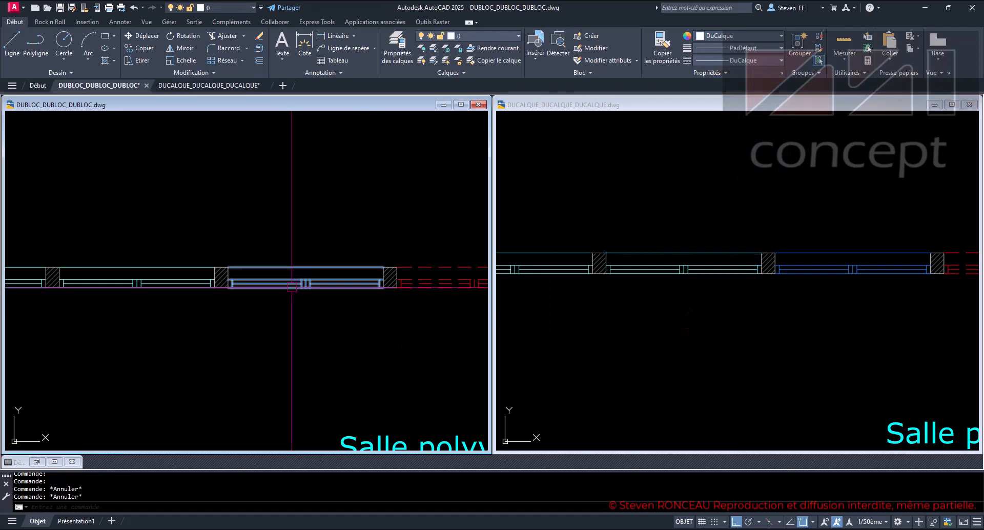
mouse_move(330, 341)
middle_mouse_down()
mouse_move(286, 329)
mouse_move(343, 338)
middle_mouse_up()
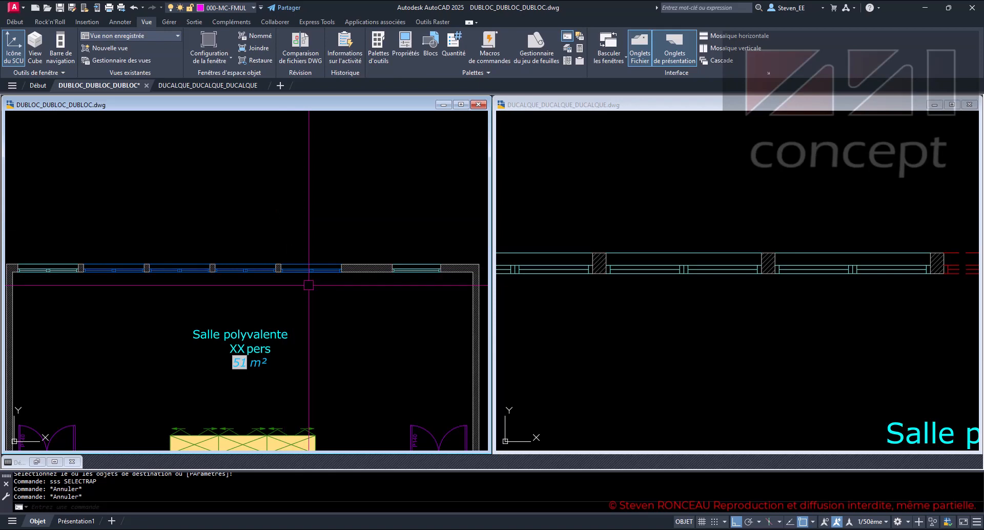
left_click(119, 267)
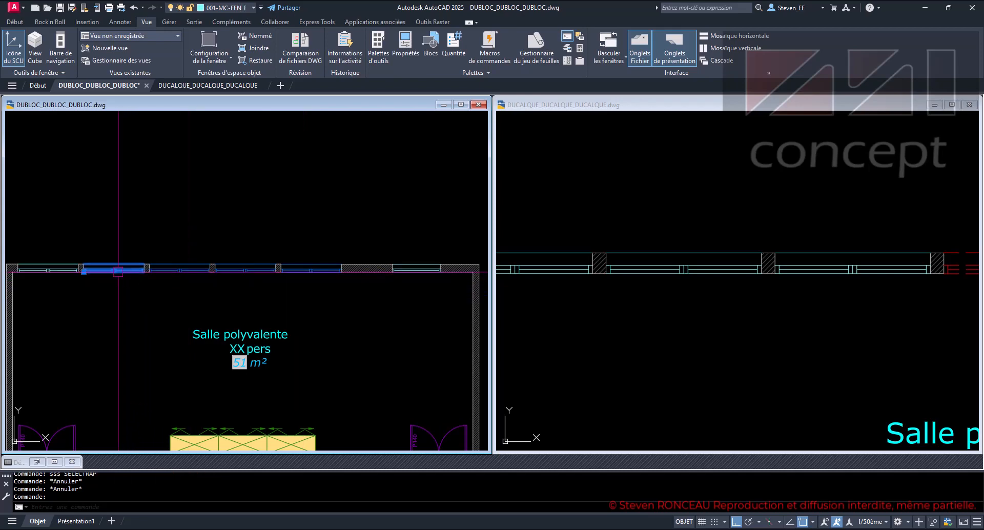
left_click(164, 265)
left_click(247, 267)
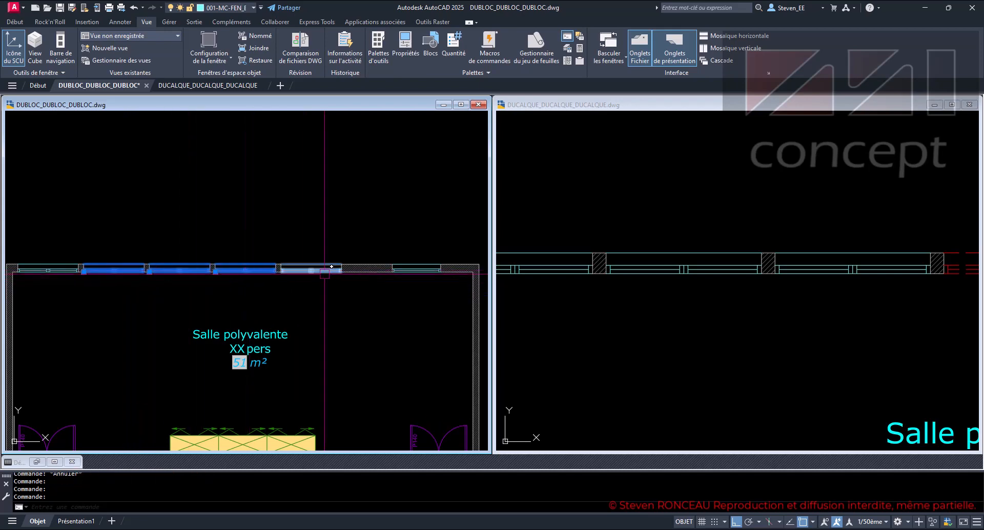
left_click(314, 268)
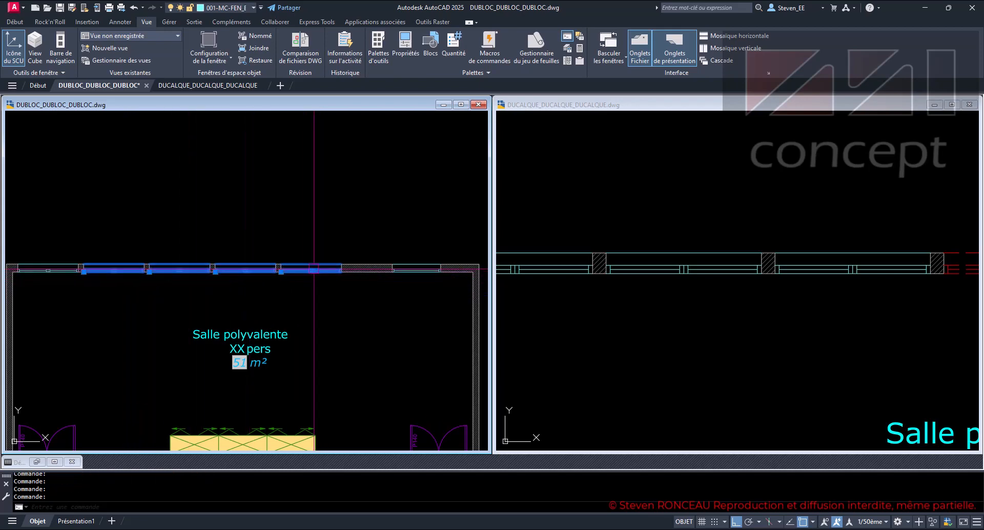
left_click(15, 21)
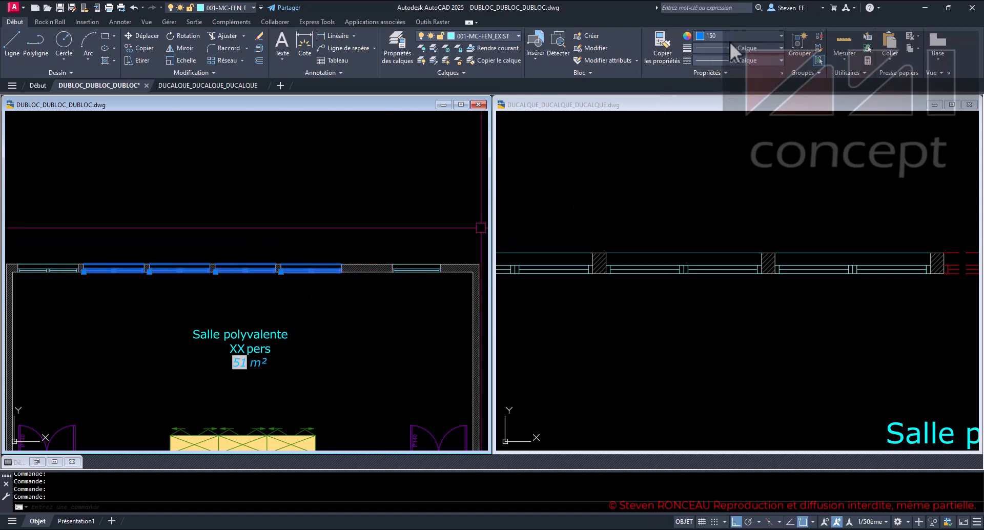
key("Escape")
key("Escape")
key("Escape")
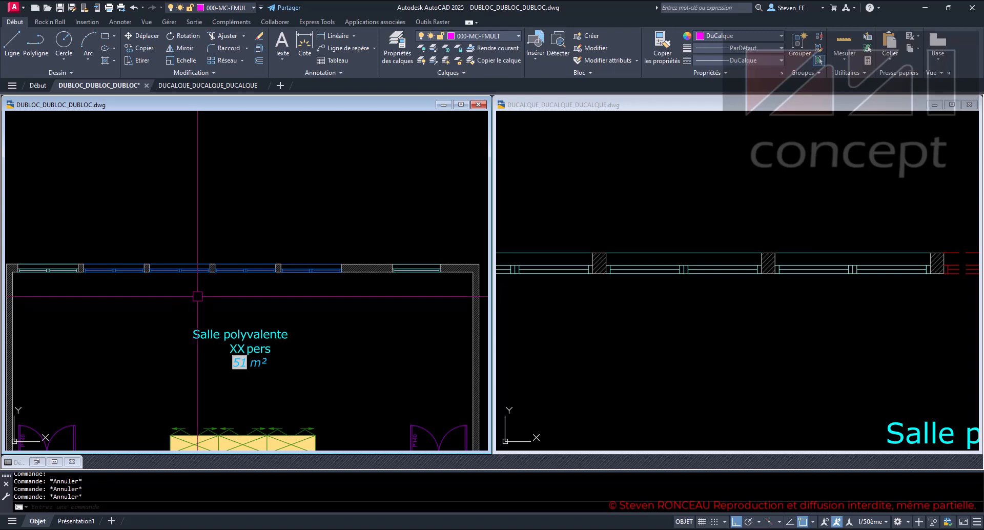
- Pick the same four blue window blocks individually once more to compare their properties, then deselect them
left_click(186, 270)
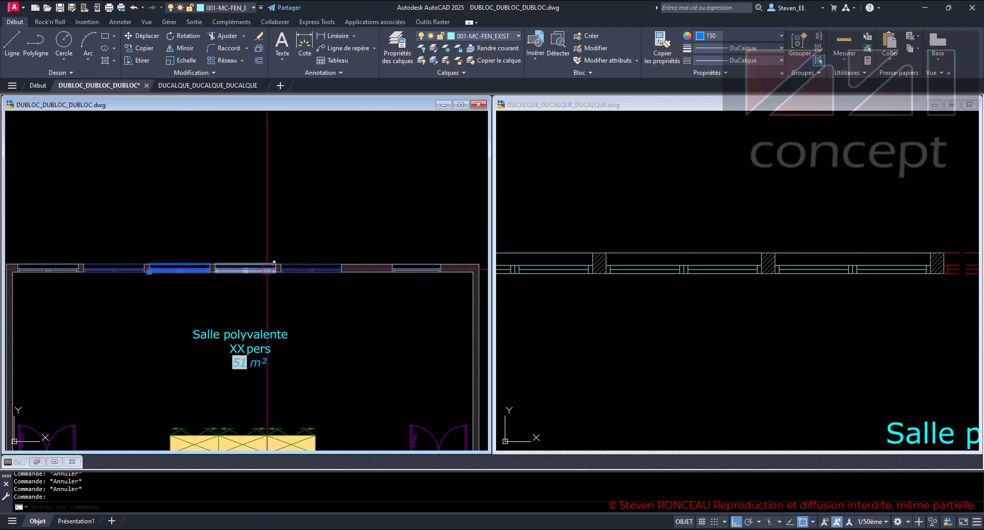
left_click(289, 269)
left_click(243, 270)
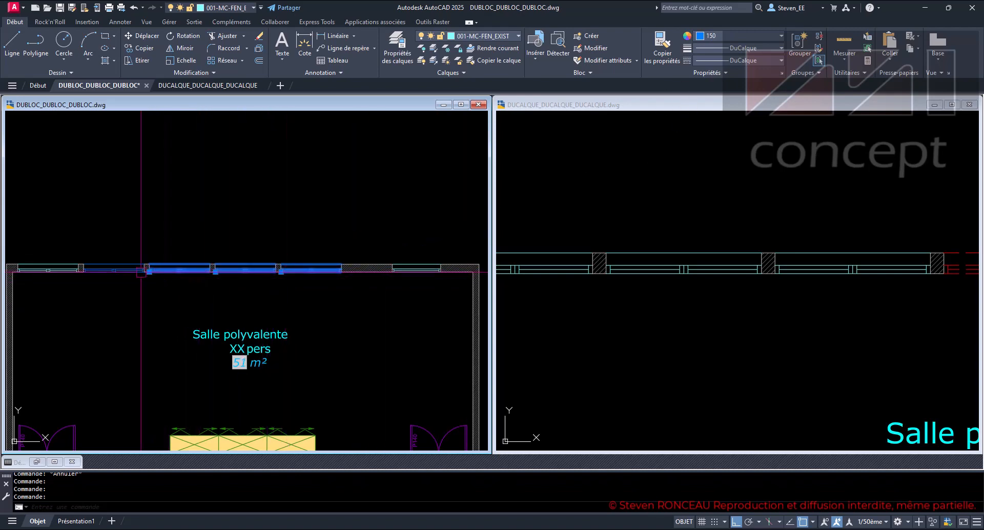
left_click(125, 270)
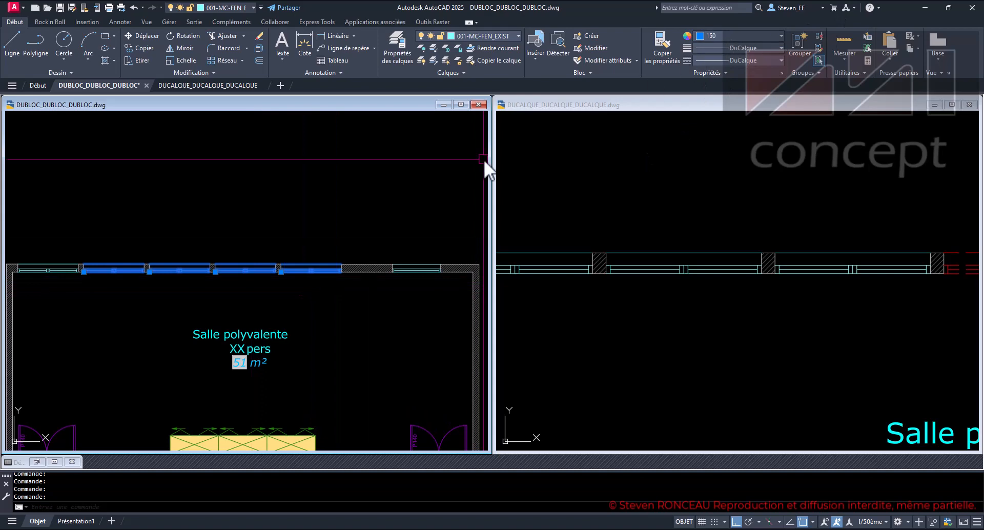
key("Escape")
key("Escape")
key("Escape")
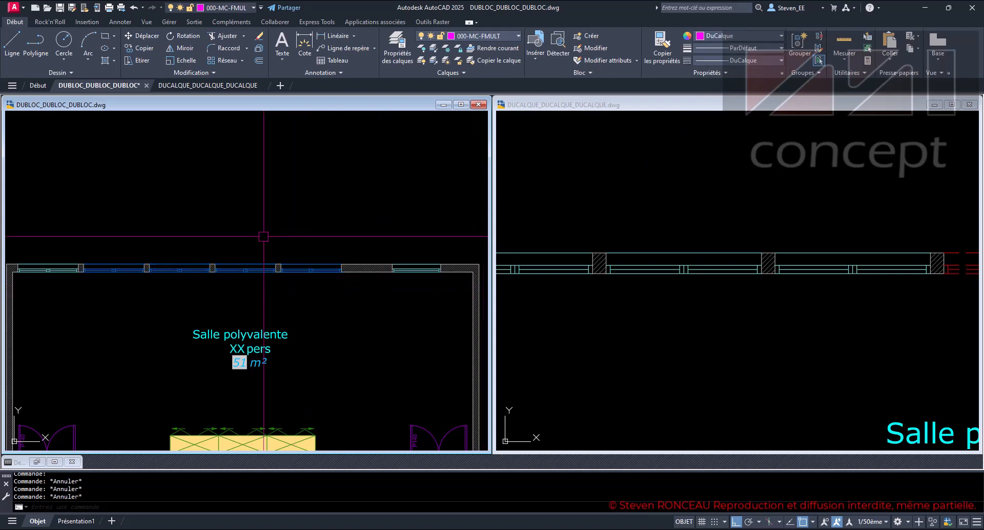
- Use Quick Select on the entire DUBLOC drawing to select all block references whose colour equals index colour 150
type("sss")
key("Return")
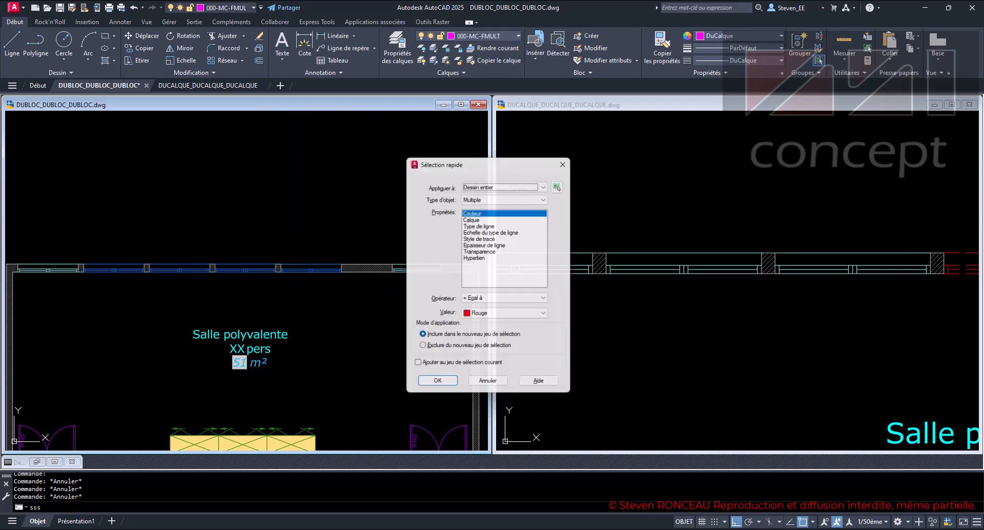
left_click(491, 195)
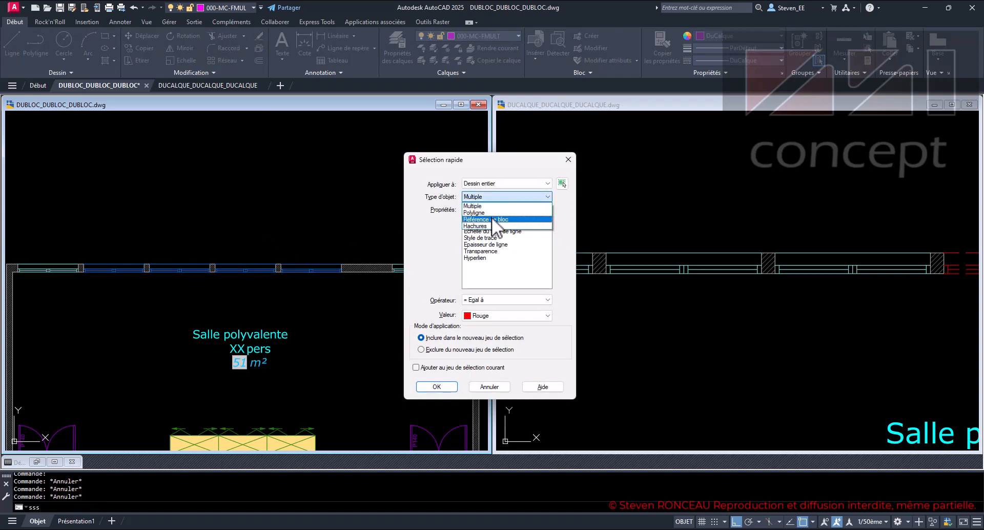
left_click(490, 213)
left_click(488, 199)
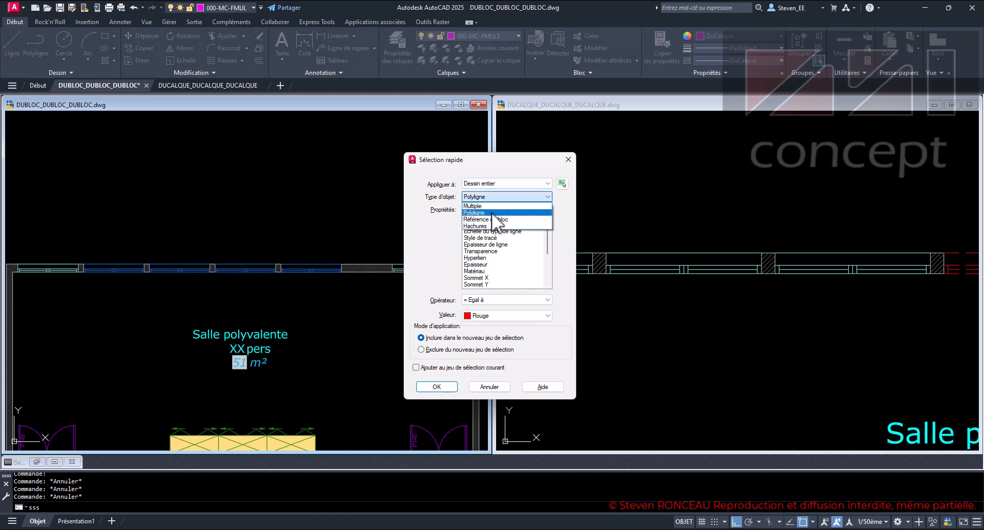
left_click(495, 219)
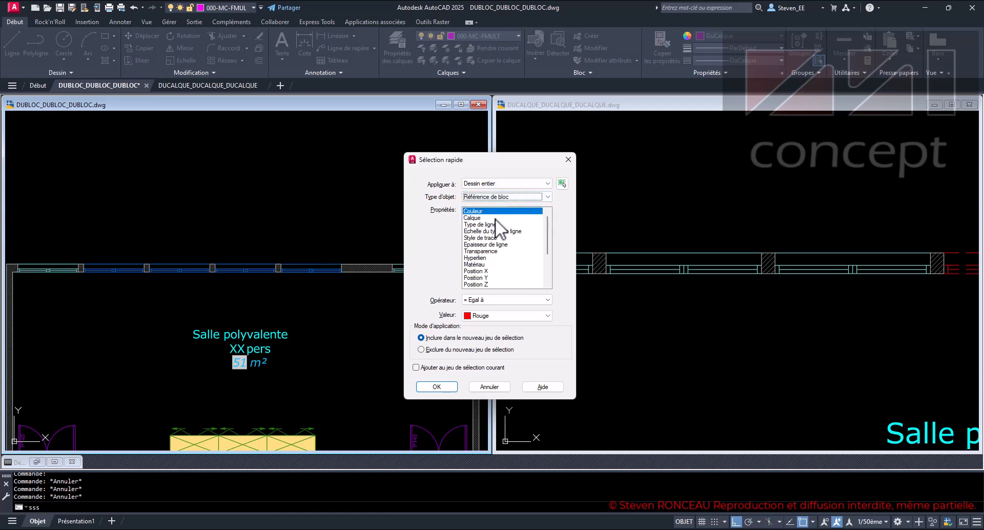
left_click(487, 315)
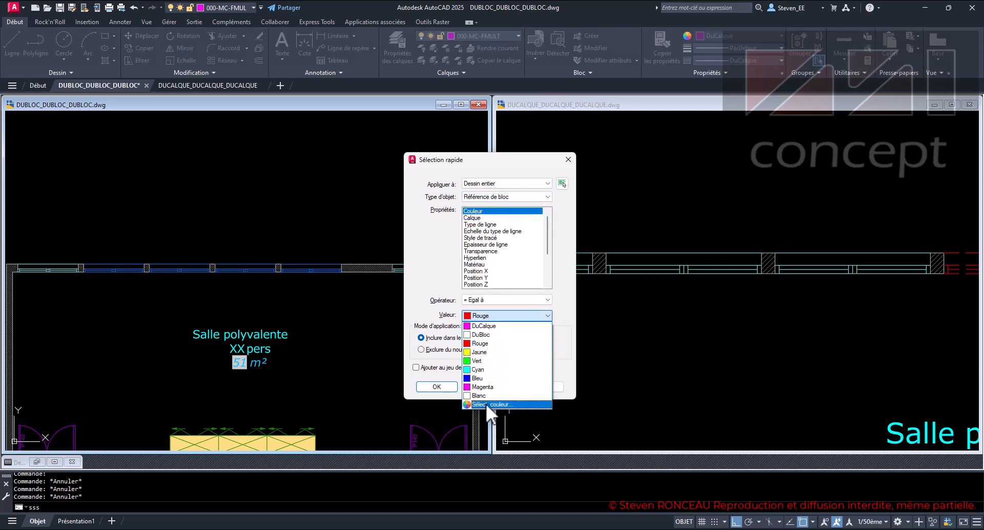
left_click(486, 404)
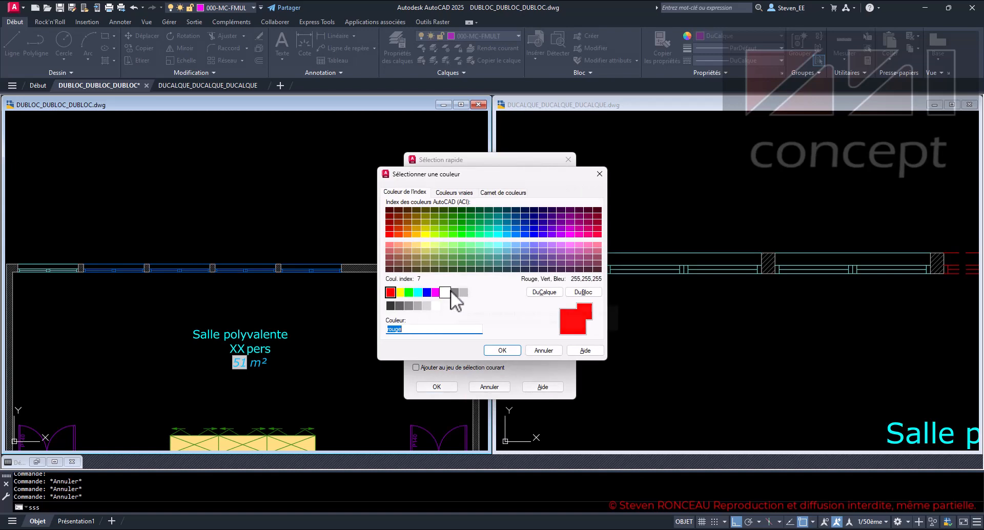
type("150")
key("Return")
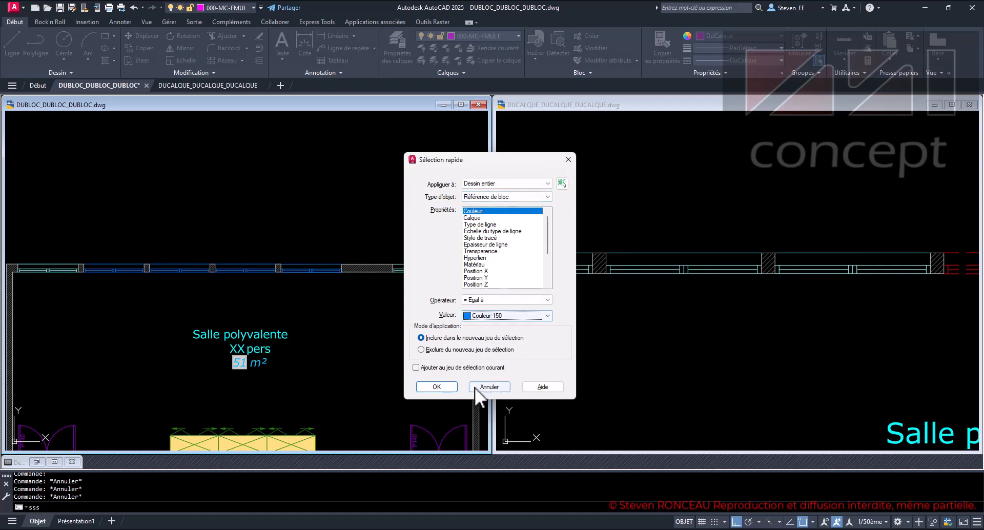
left_click(452, 386)
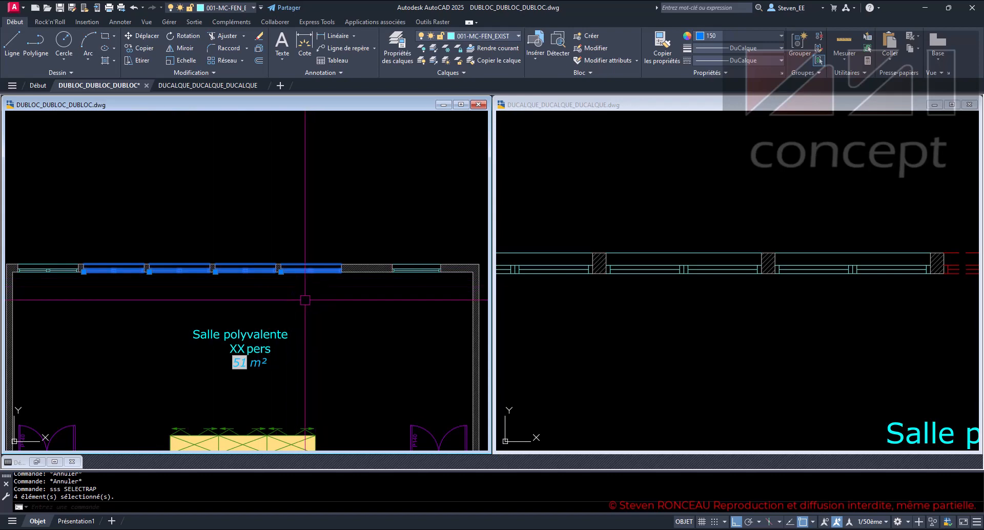
- Inspect the general properties of the selected window blocks, then close the properties and clear the selection
key("ctrl+1")
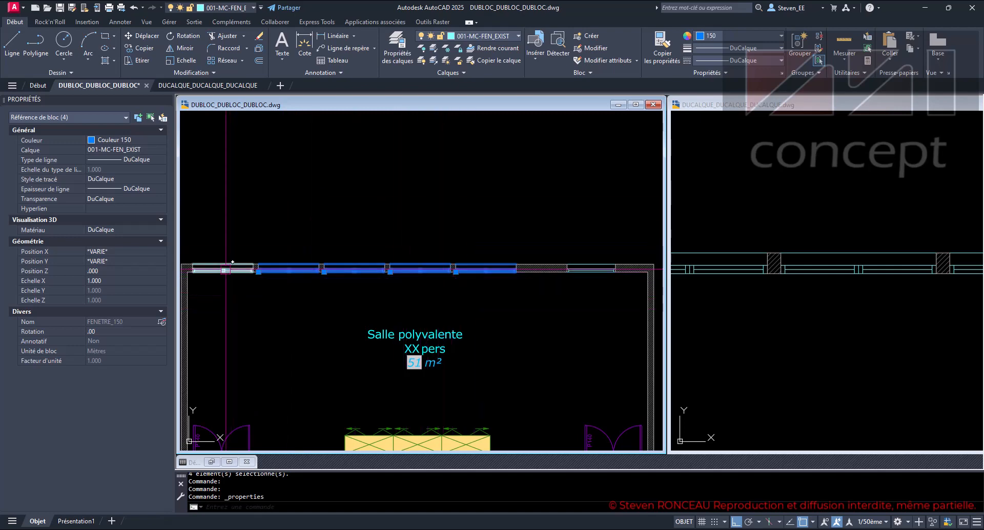
key("ctrl+1")
key("Escape")
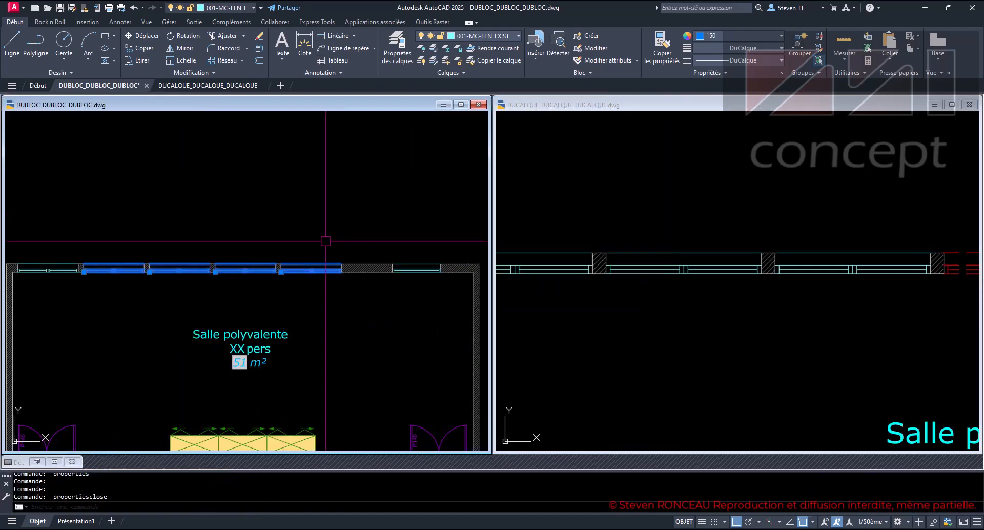
key("Escape")
key("Escape")
key("Escape")
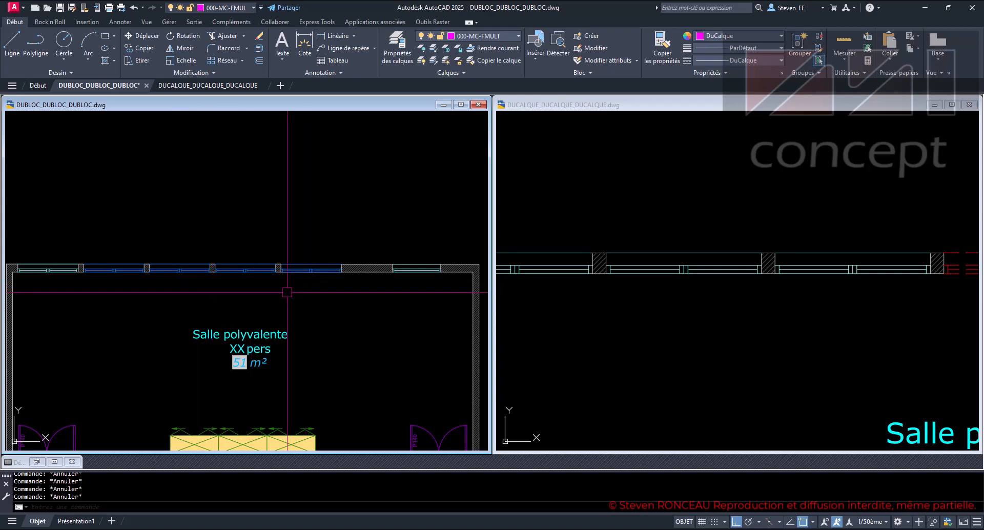
- Quick-select all block references with colour 150 in the entire drawing, set their colour to DuCalque and clear the selection
type("sss")
key("Return")
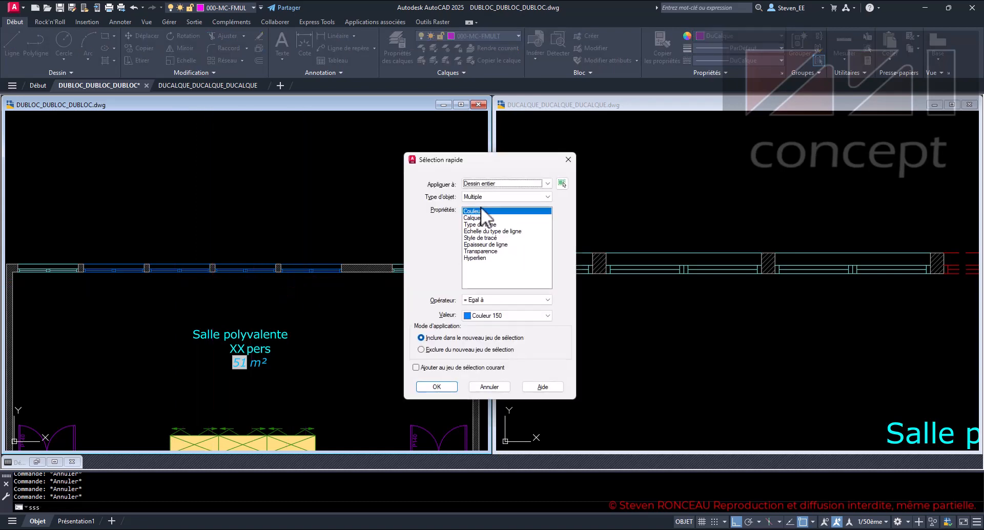
left_click(484, 195)
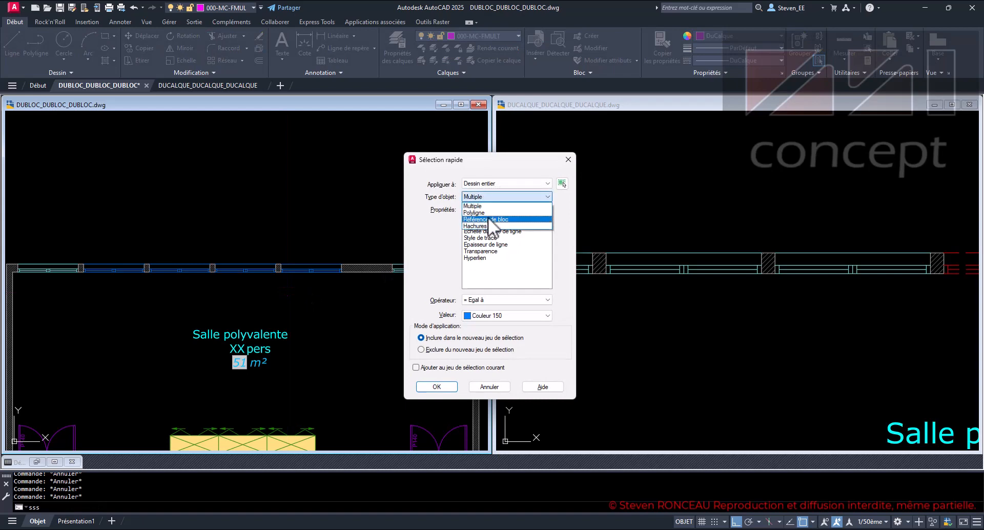
left_click(488, 218)
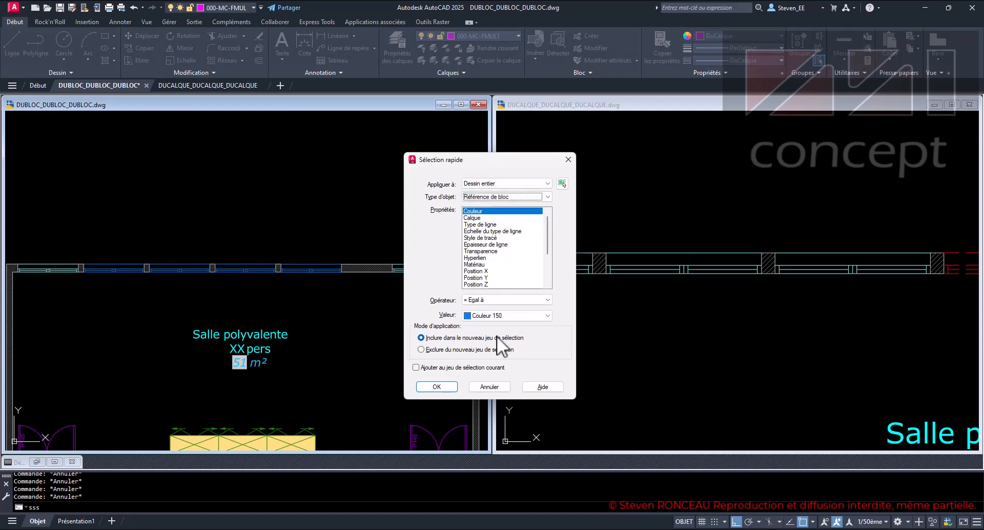
left_click(437, 386)
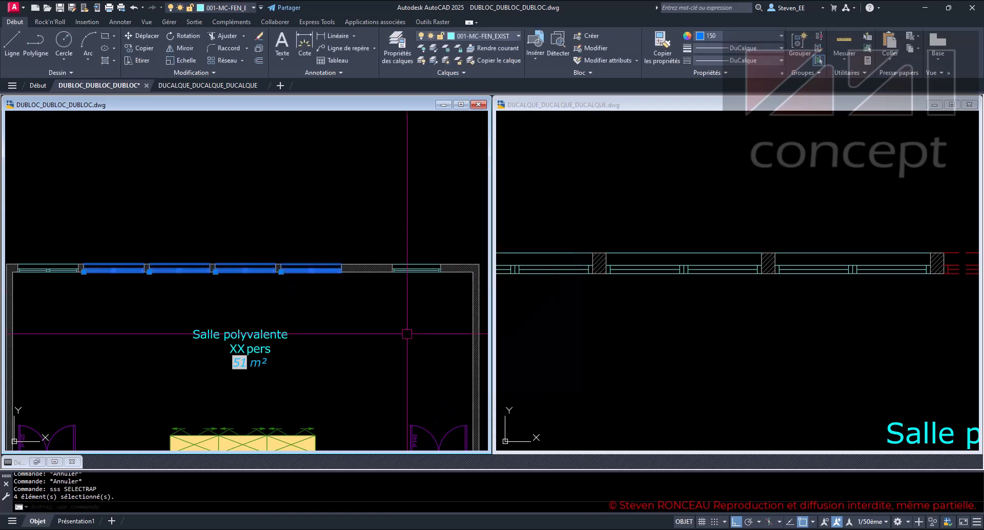
left_click(727, 35)
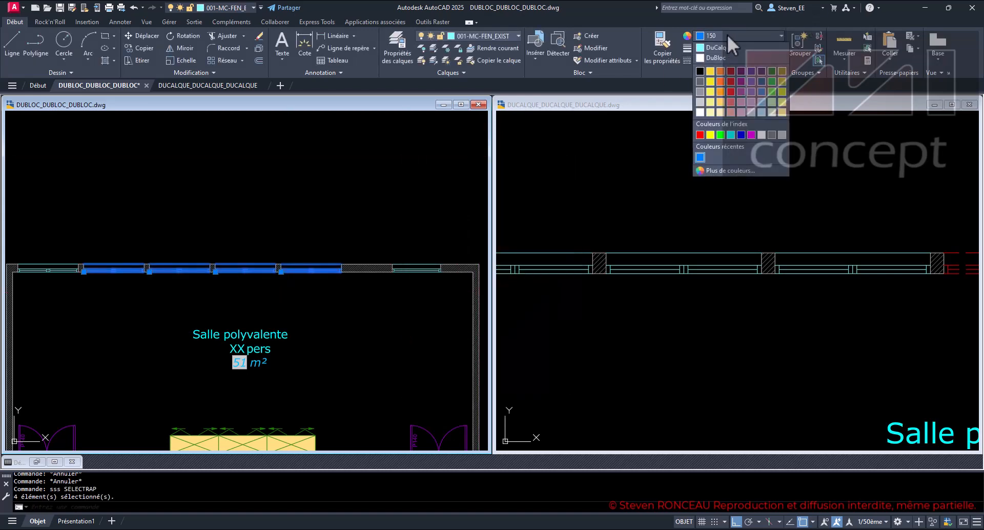
left_click(726, 46)
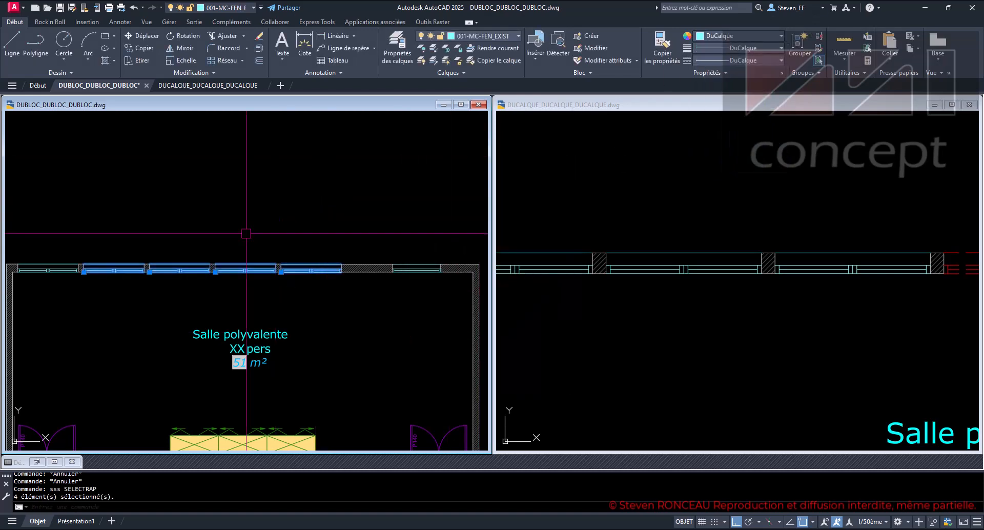
key("Escape")
key("Escape")
key("Escape")
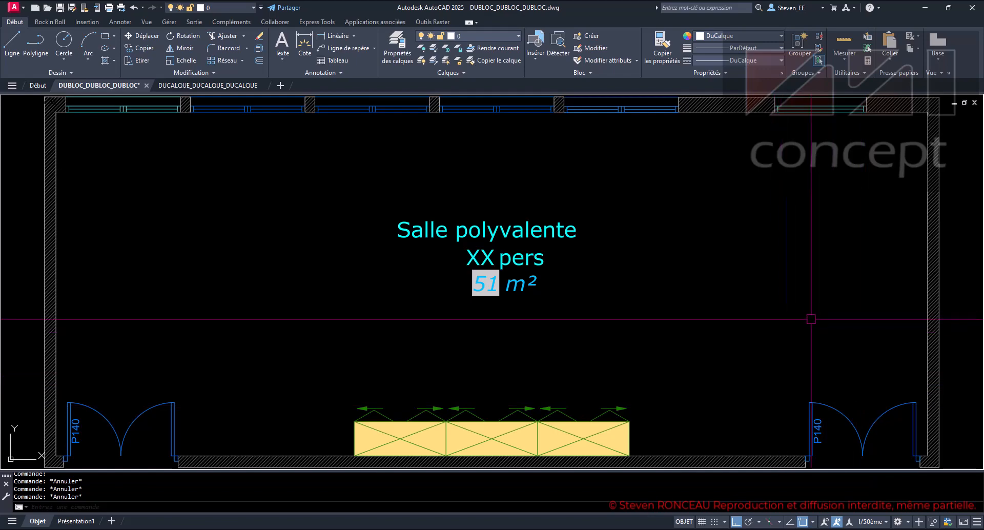
- Select both P140 doors and the four blue windows individually, inspect their shared properties, and clear the selection
left_click(819, 406)
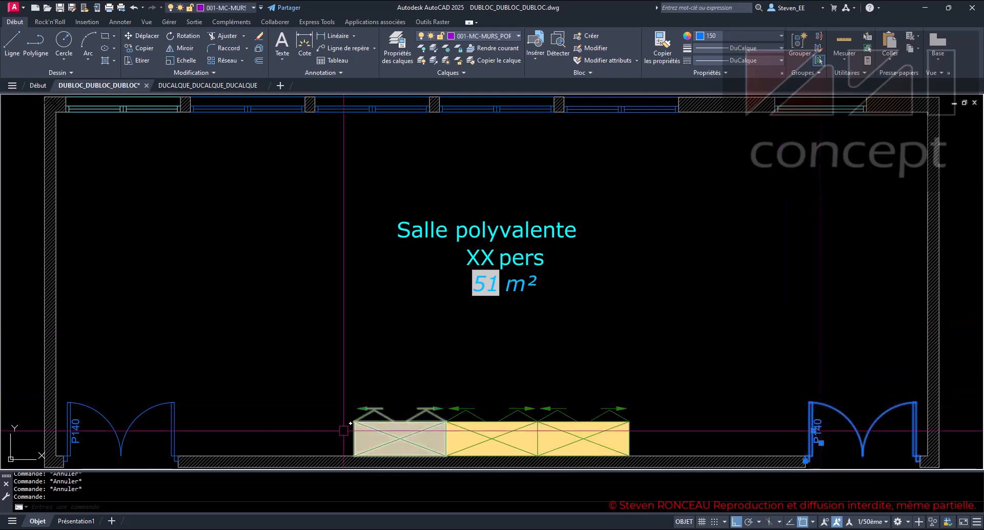
left_click(172, 413)
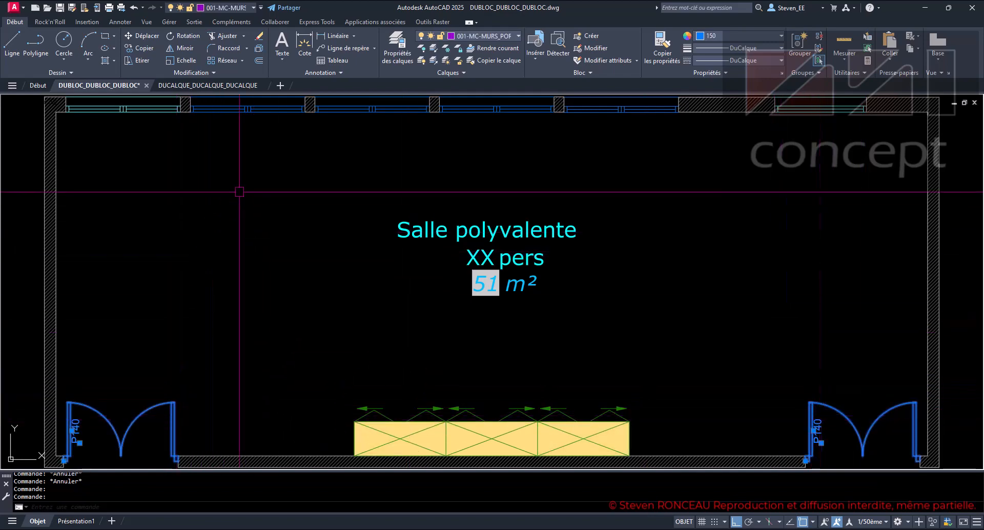
left_click(274, 108)
left_click(380, 109)
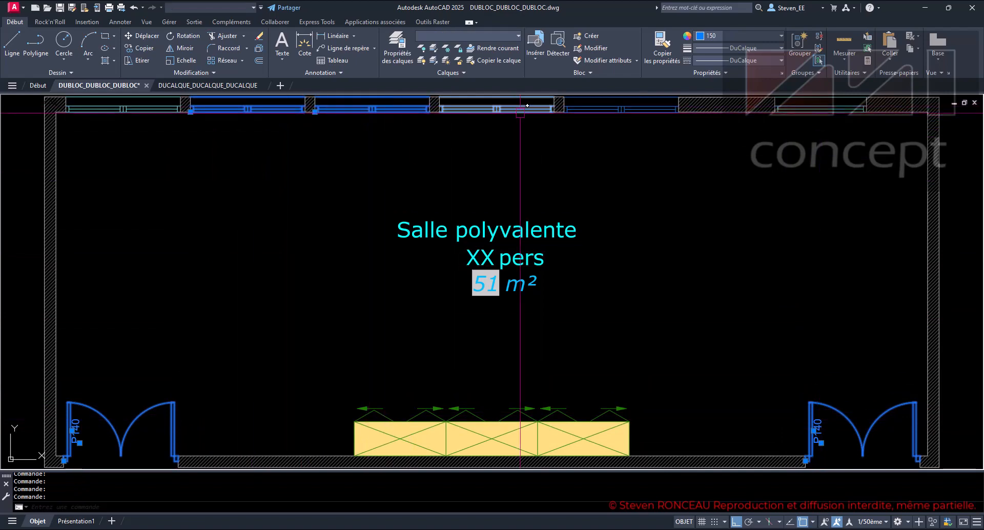
left_click(521, 108)
left_click(618, 108)
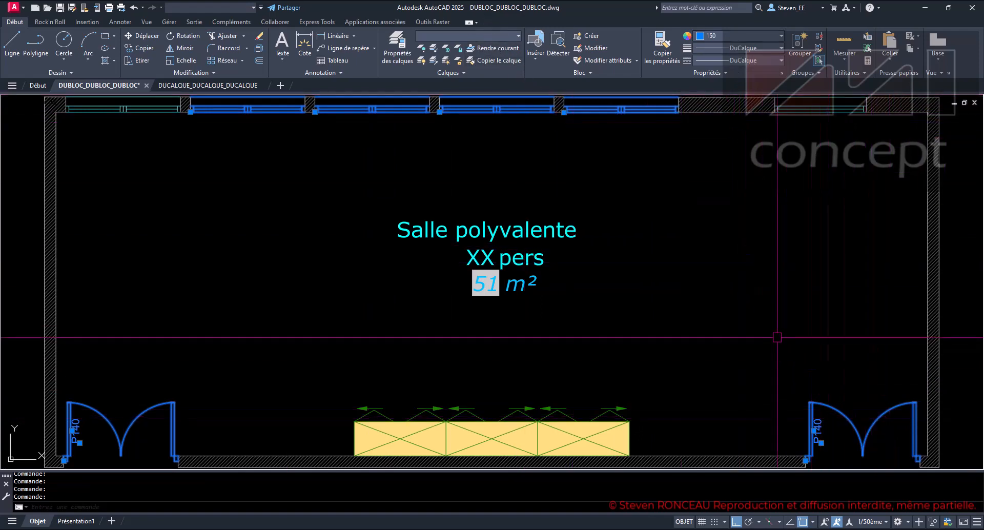
key("ctrl+1")
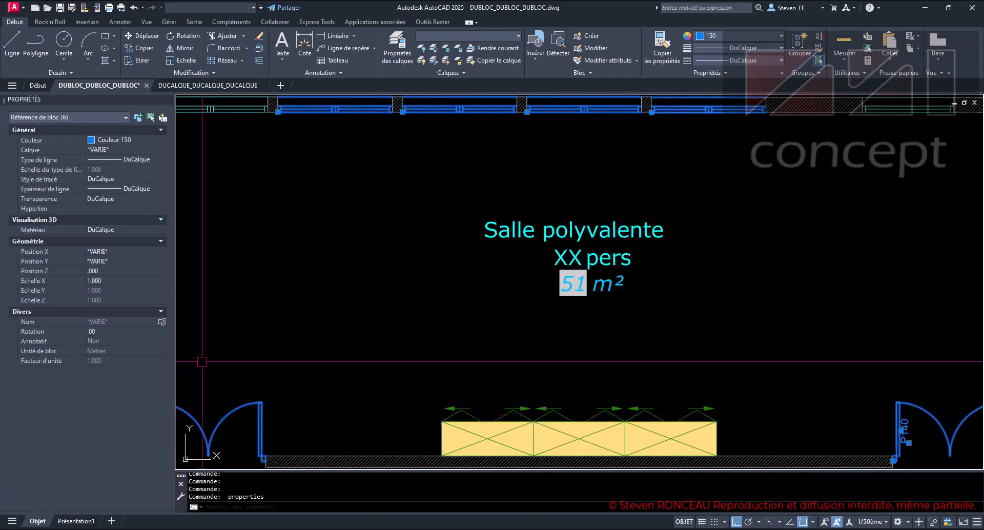
key("ctrl+1")
key("Escape")
key("Escape")
key("Escape")
key("Escape")
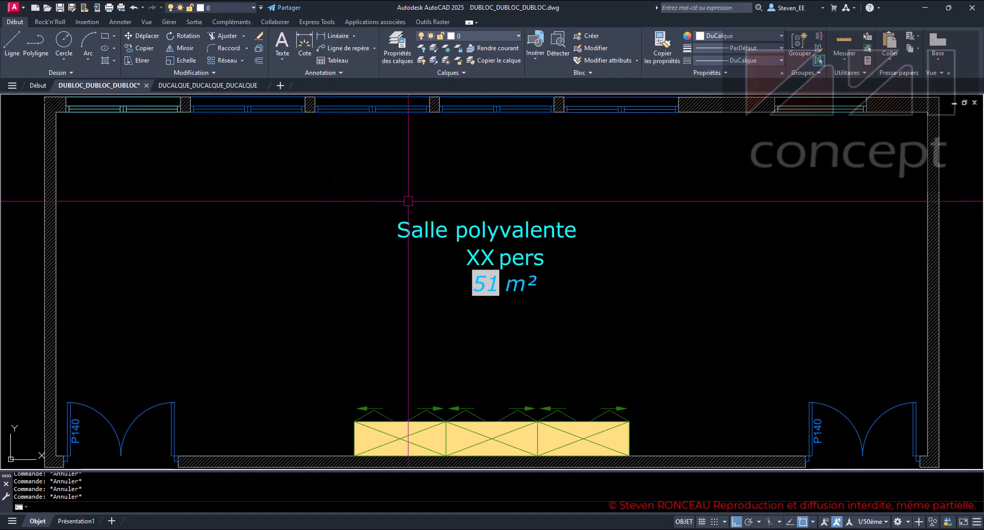
- Run Quick Select again for colour 150 block references to catch the blue doors and windows, set them to DuCalque, and deselect
key("Return")
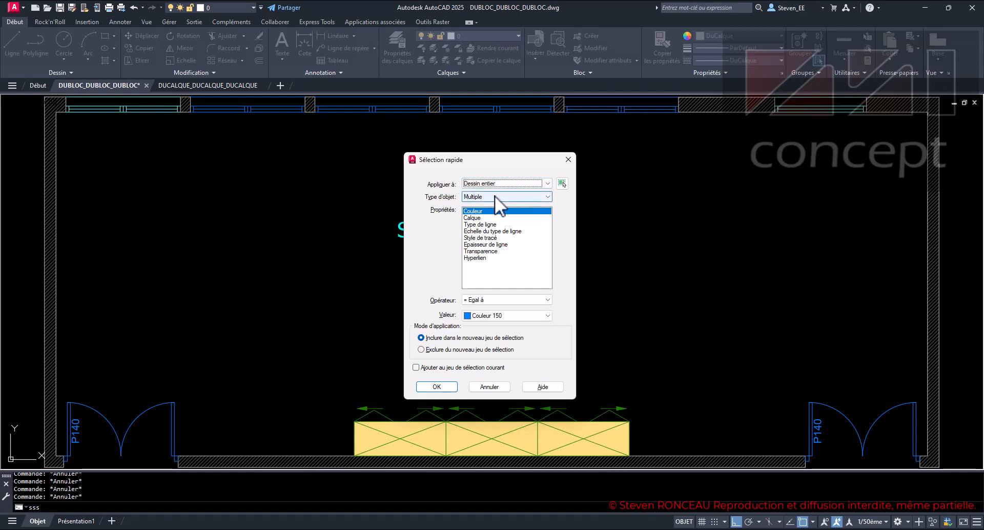
left_click(494, 195)
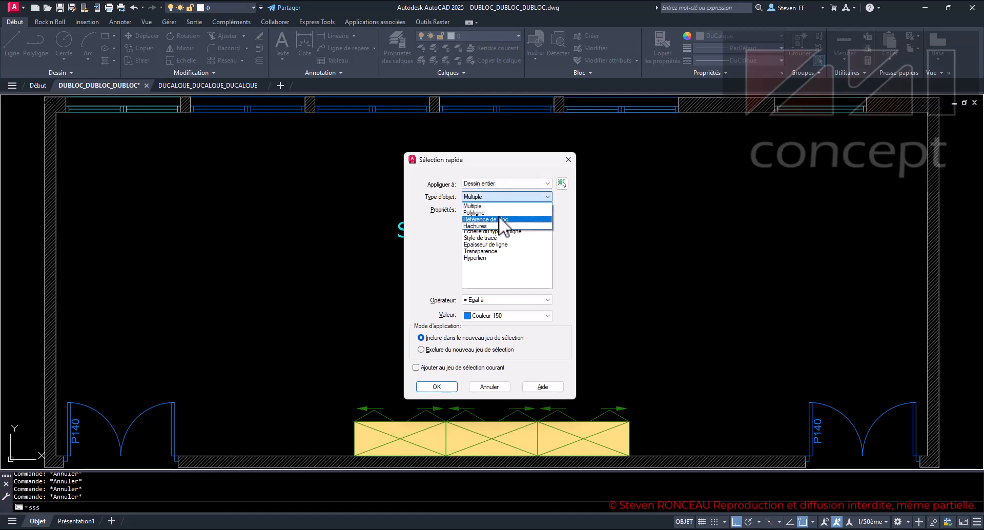
left_click(499, 216)
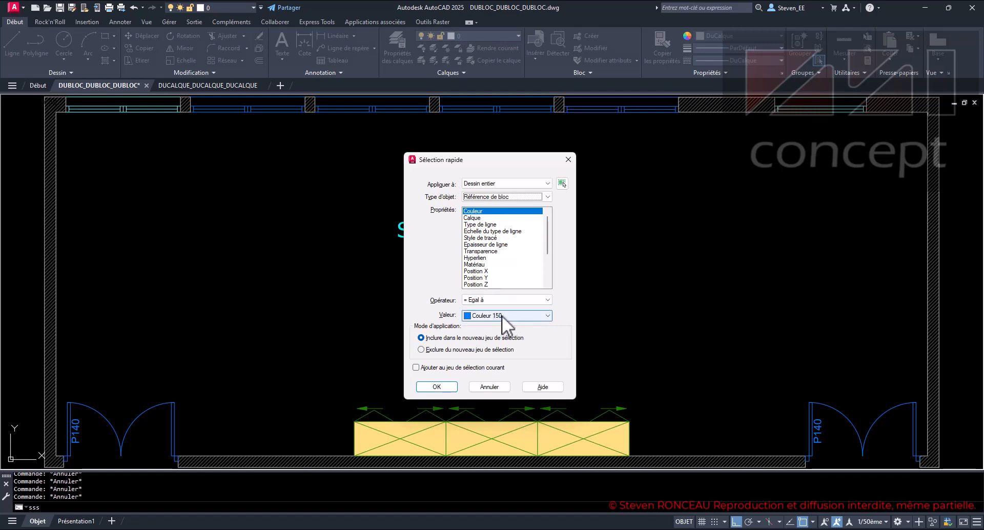
left_click(453, 389)
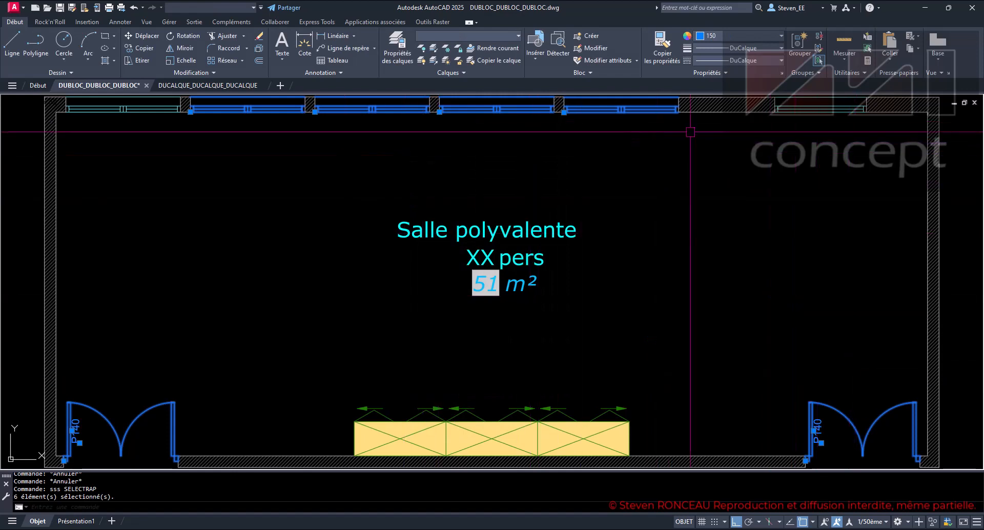
left_click(727, 35)
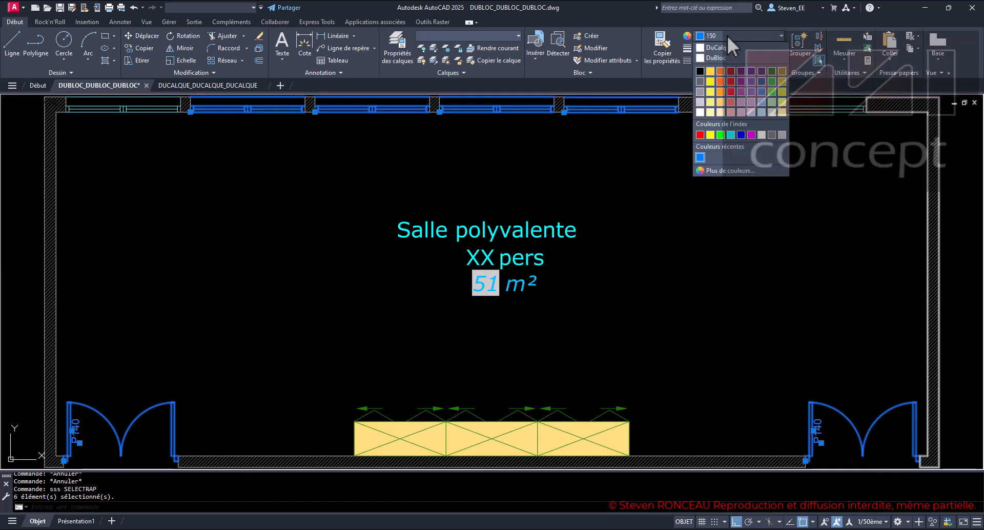
left_click(725, 45)
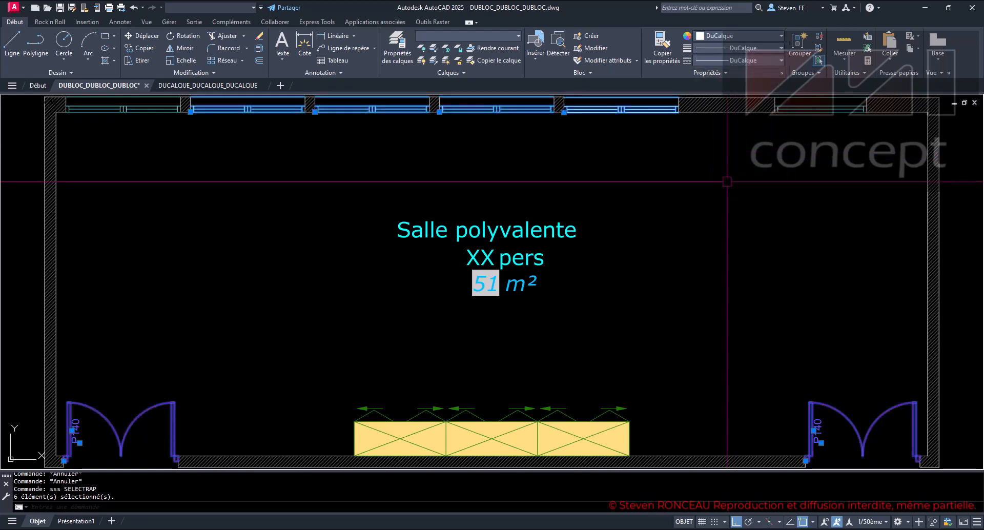
key("Escape")
key("Escape")
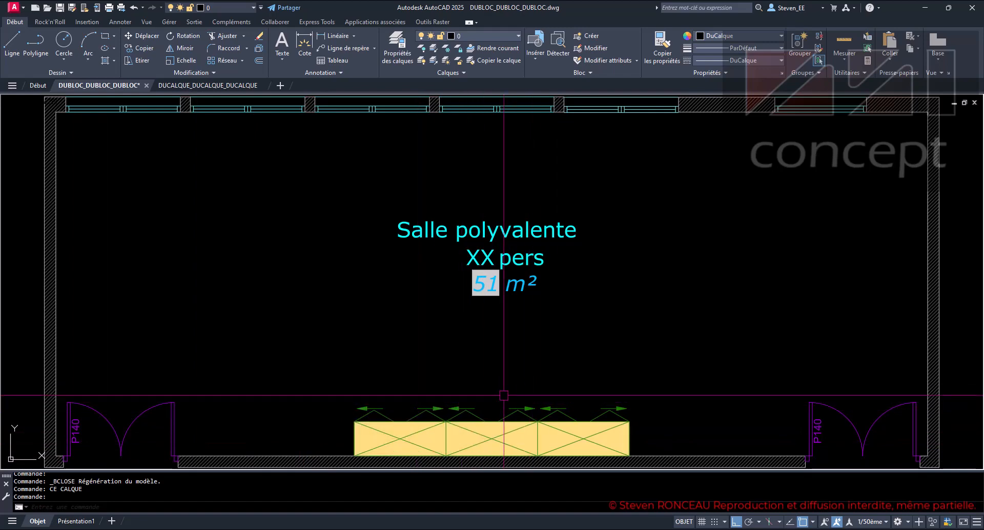
- Open the double door block P140 beside the room's lower-left corner in the Block Editor
left_click(172, 425)
right_click(172, 426)
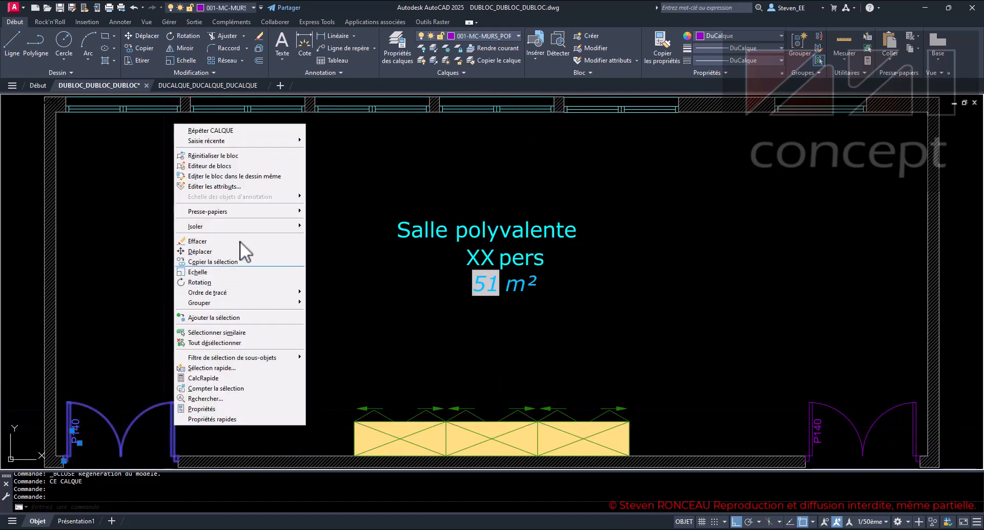
left_click(227, 166)
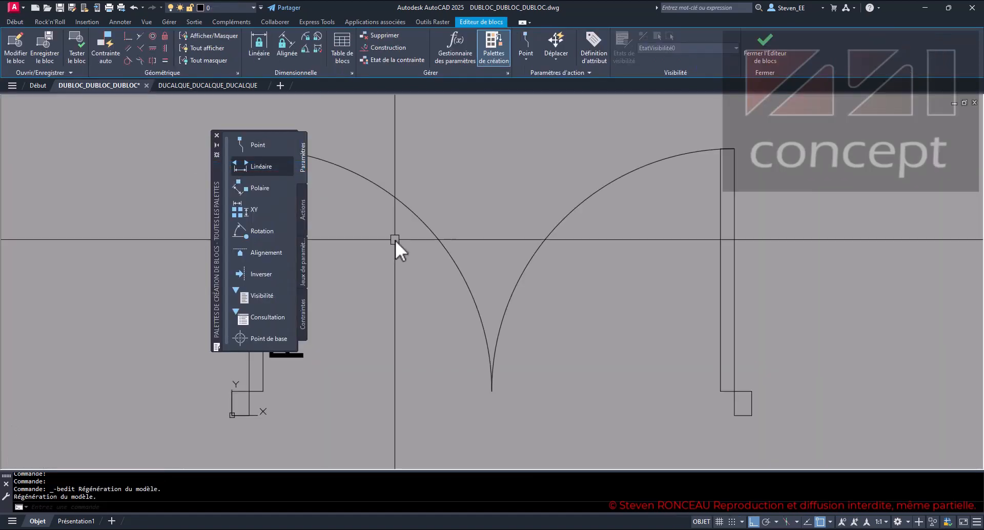
- Select the door leaves, swing arcs and jambs inside the block to check their layer, and clear the selection
scroll(459, 262, "down", 6)
left_click(582, 300)
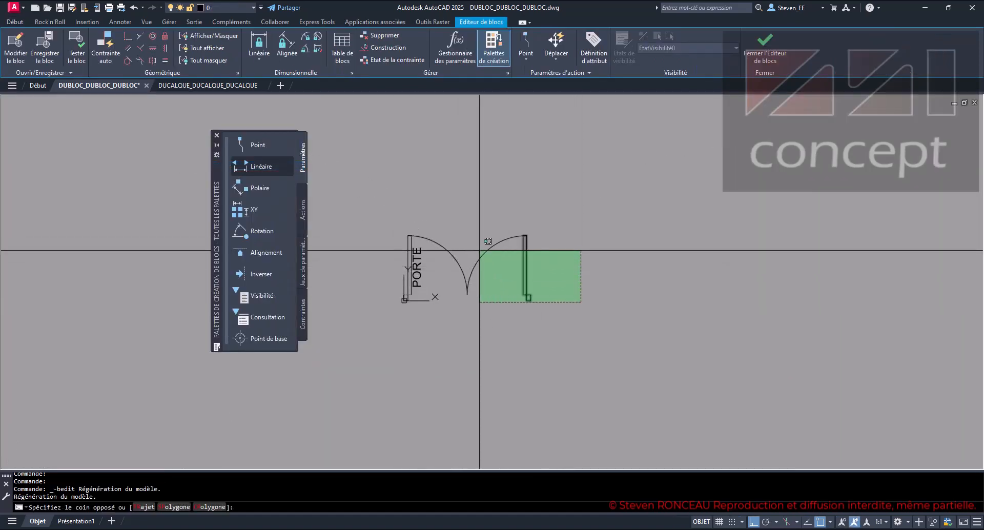
left_click(453, 232)
mouse_move(453, 232)
left_mouse_down()
mouse_move(440, 226)
mouse_move(405, 249)
mouse_move(422, 226)
left_mouse_up()
left_click(394, 244)
left_click(388, 280)
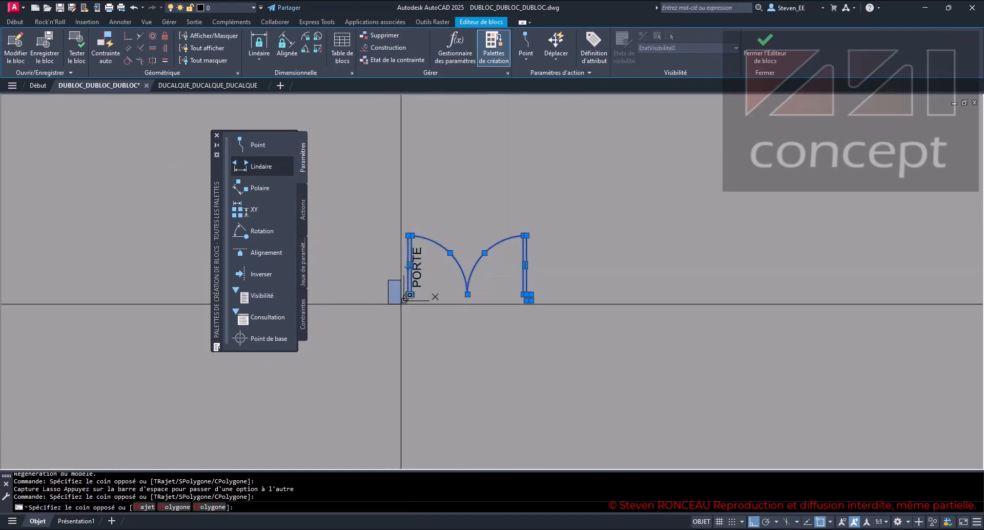
left_click(428, 335)
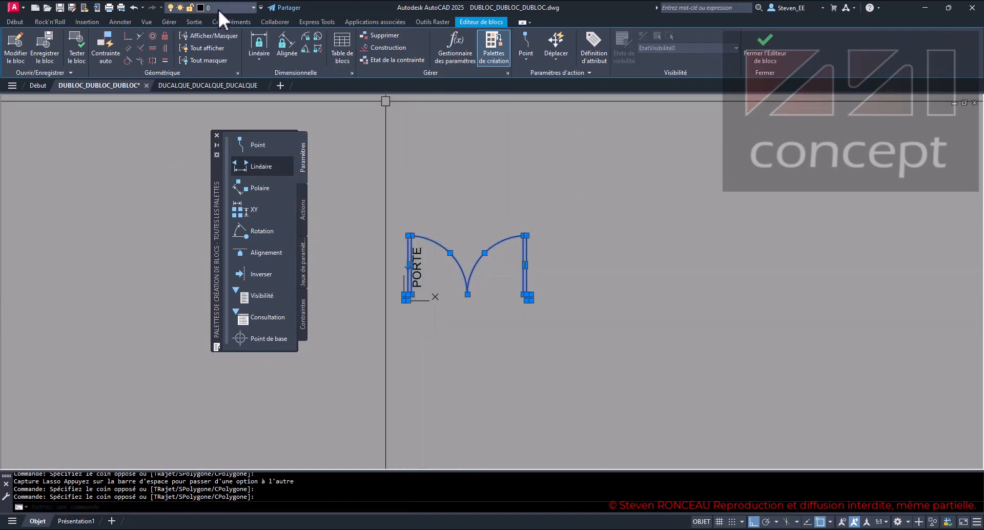
scroll(431, 290, "up", 2)
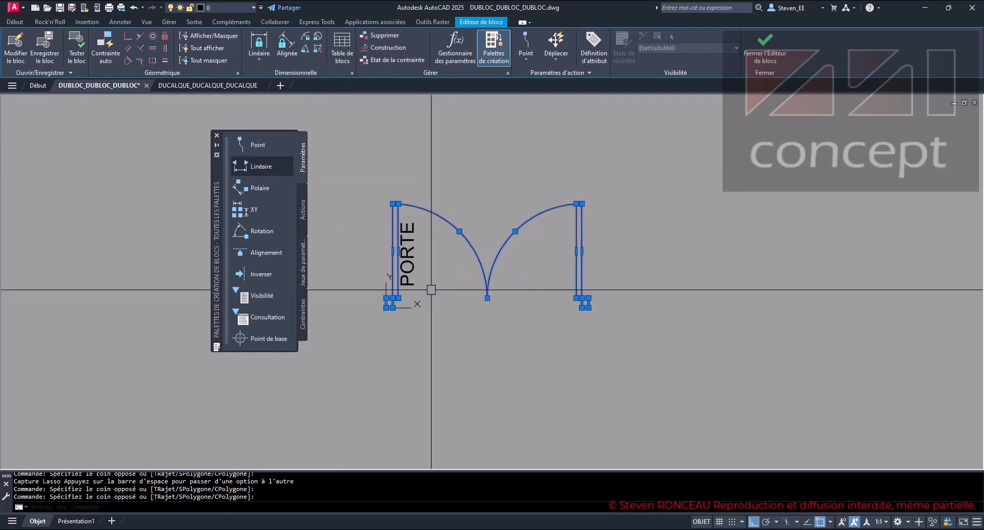
scroll(430, 290, "up", 2)
key("Escape")
key("Escape")
key("Escape")
- Check which layer the PORTE attribute is on, and close the Block Editor without saving changes to P140
left_click(394, 261)
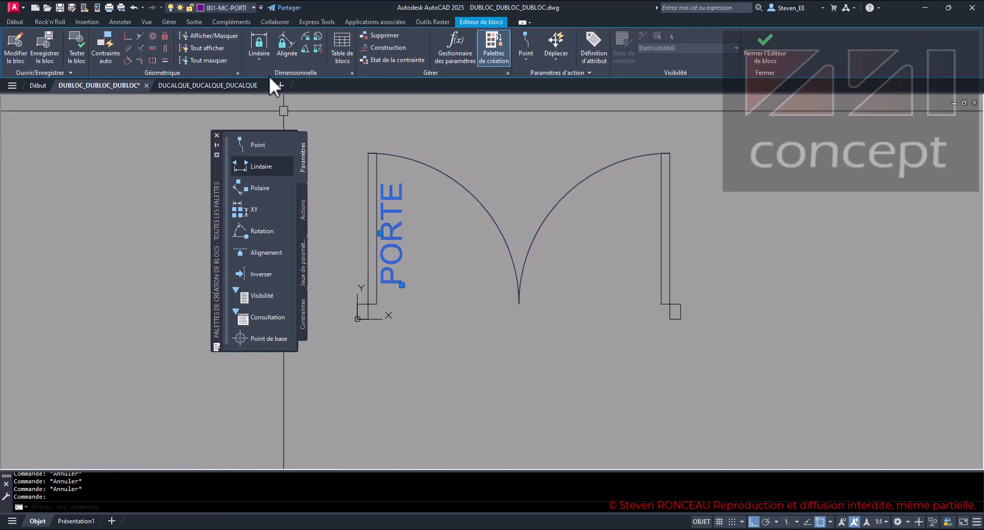
left_click(253, 5)
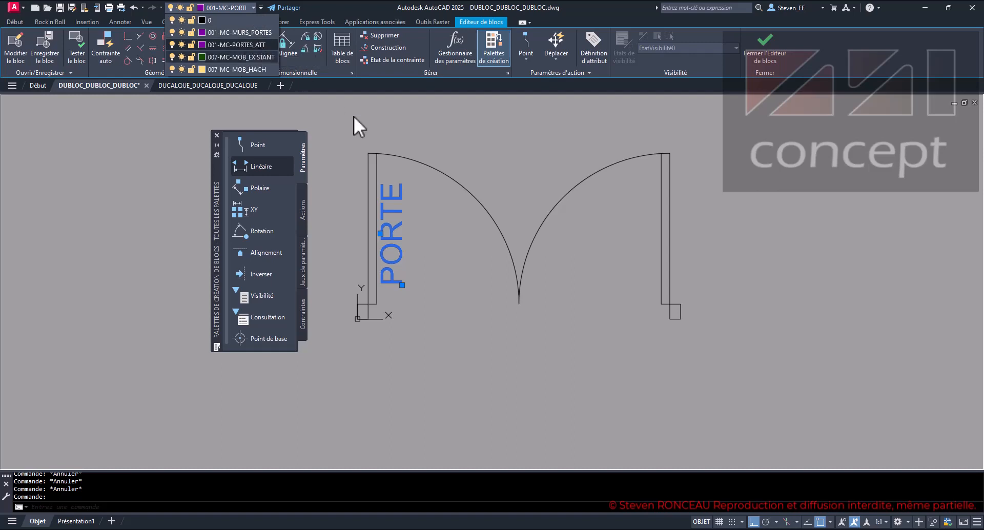
key("Escape")
key("Escape")
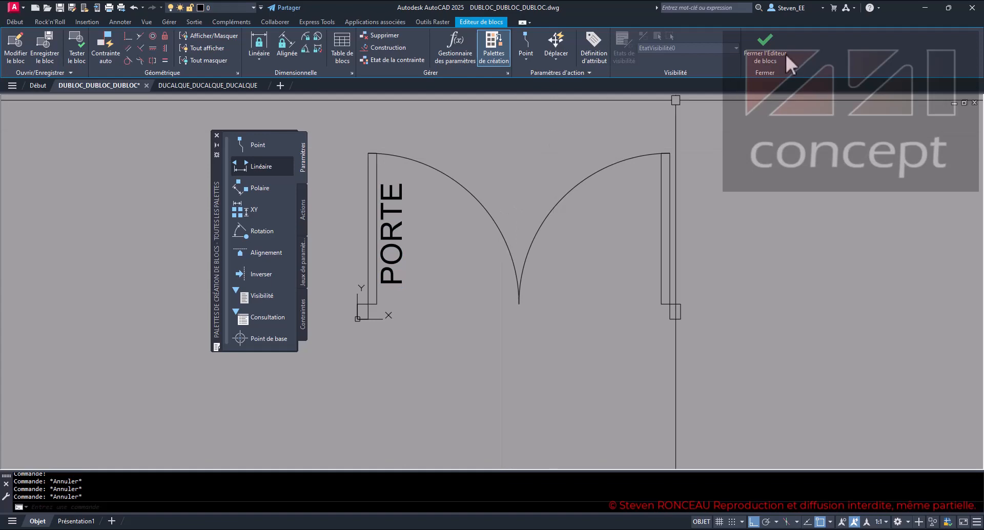
left_click(764, 51)
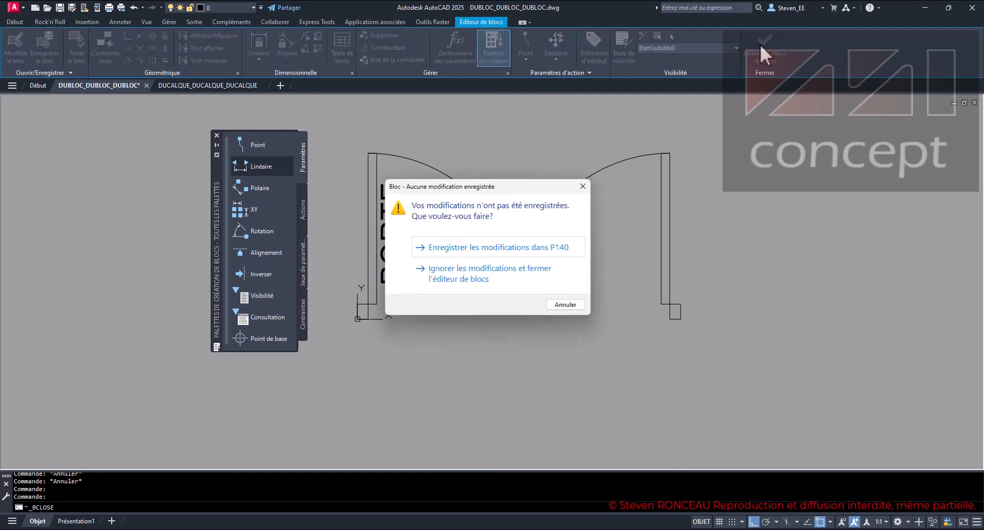
left_click(462, 273)
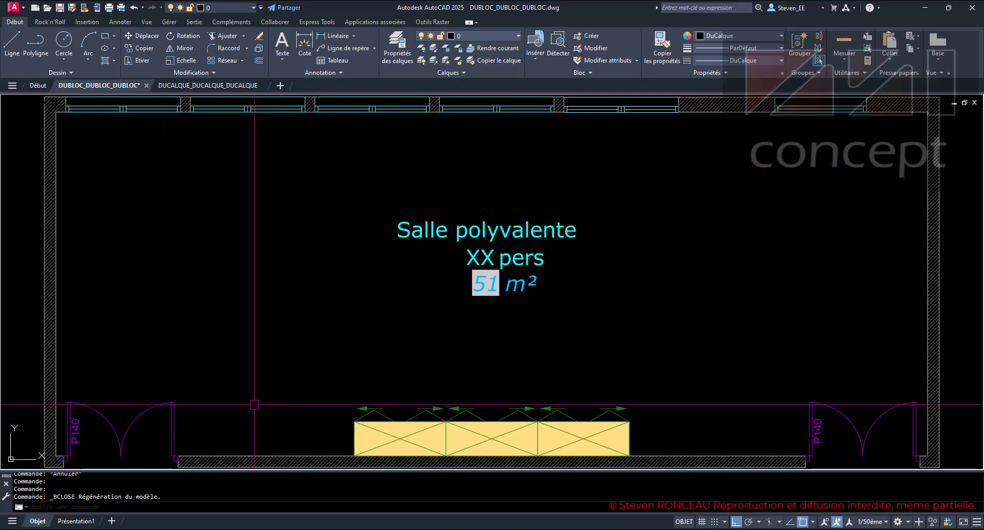
- Freeze the layer 001-MC-PORTES_ATT to hide the door labels, and thaw it again
left_click(492, 36)
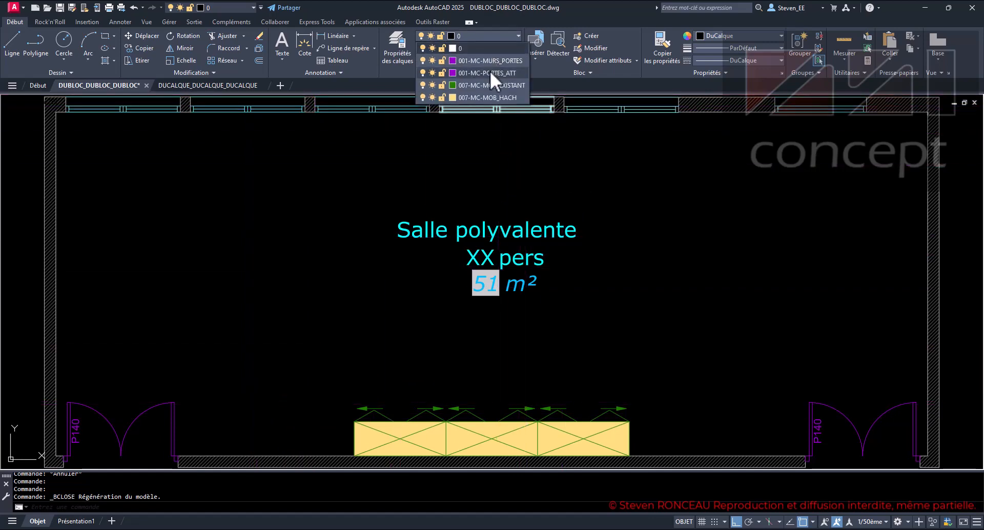
left_click(432, 73)
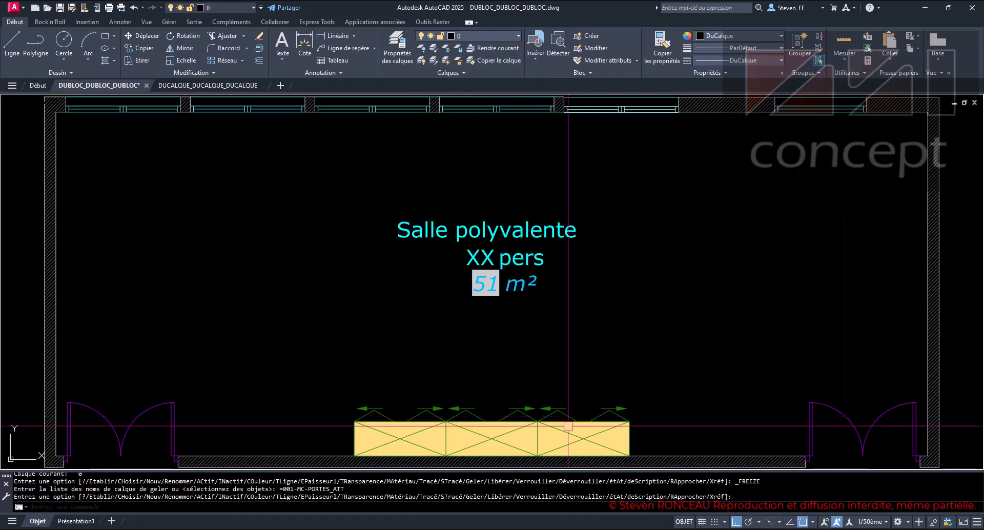
left_click(497, 37)
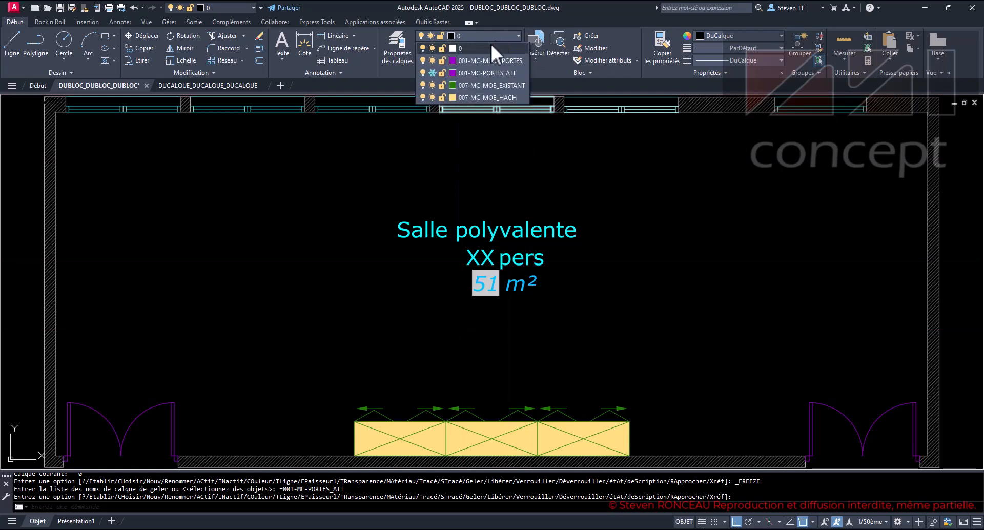
left_click(431, 73)
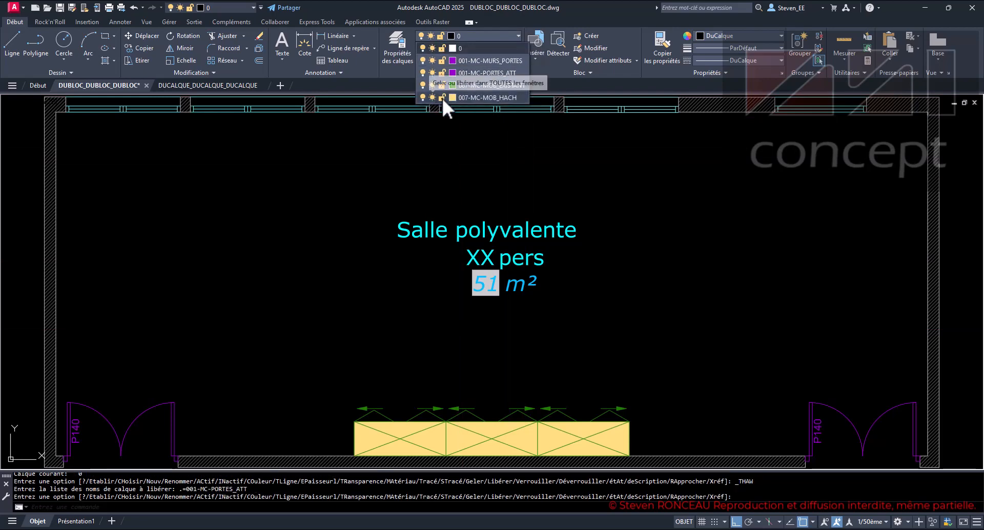
- Freeze the layer 001-MC-MURS_PORTES to hide the whole door blocks, and thaw it again
left_click(432, 59)
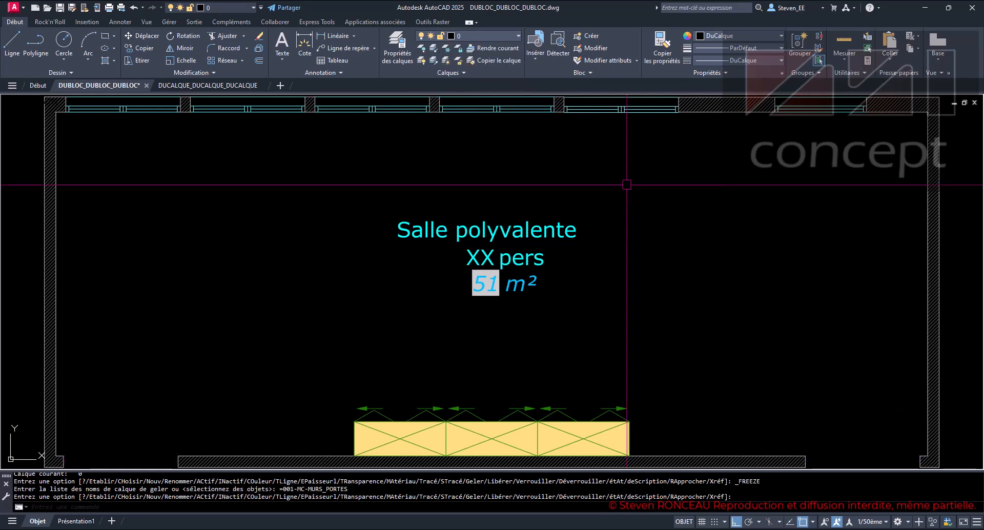
left_click(490, 38)
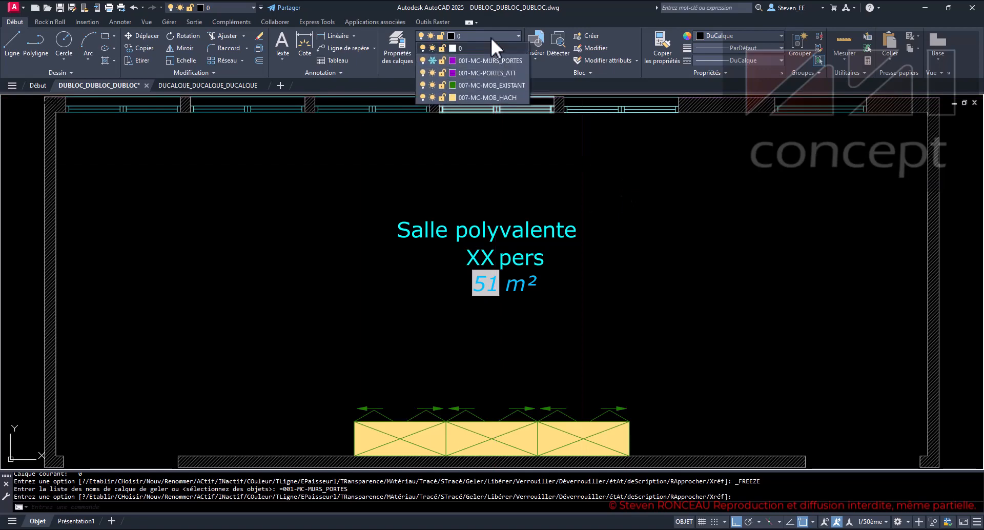
left_click(432, 60)
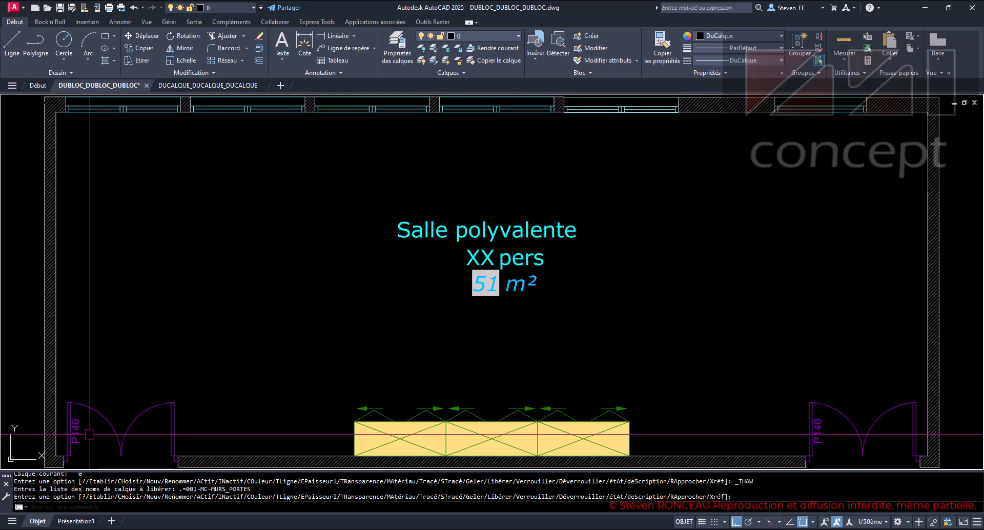
- Freeze only the door label layer 001-MC-PORTES_ATT once more, and thaw it again
left_click(492, 35)
left_click(431, 73)
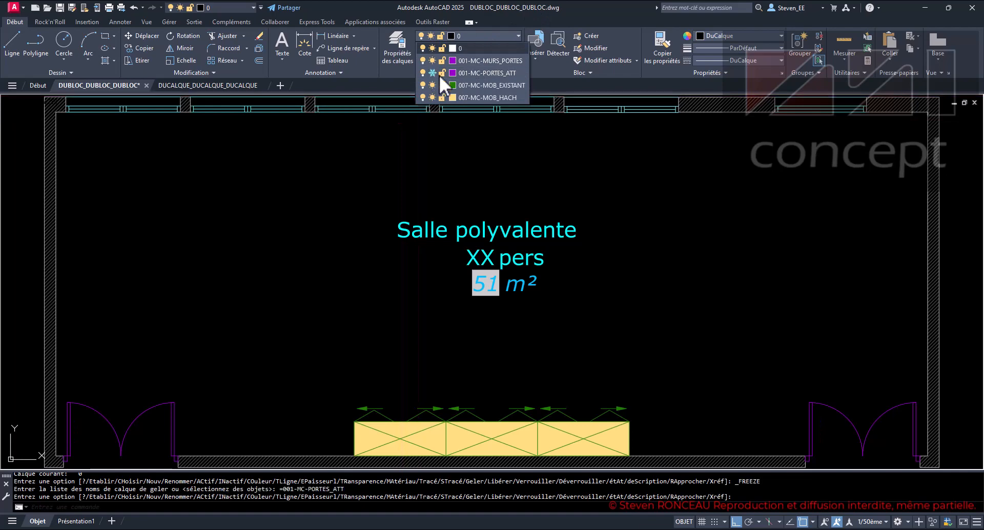
left_click(484, 35)
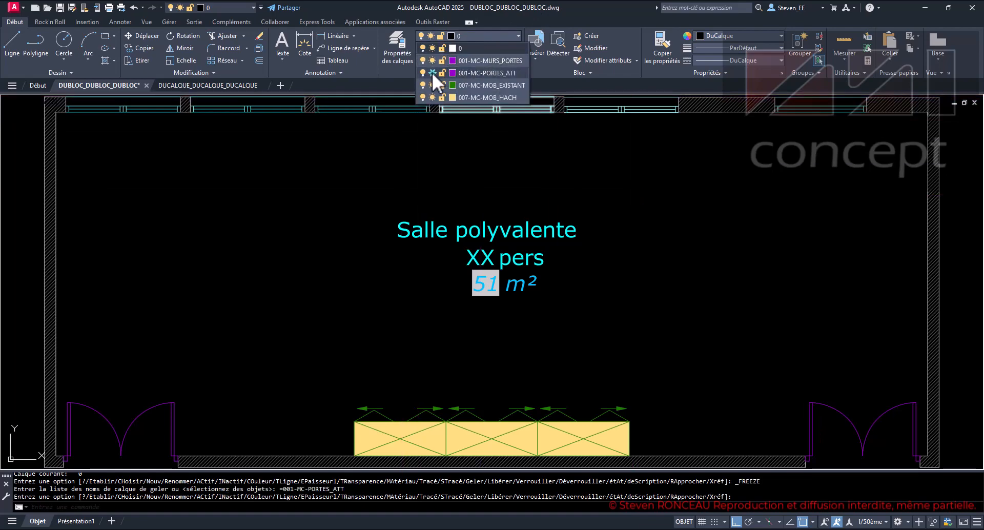
left_click(432, 72)
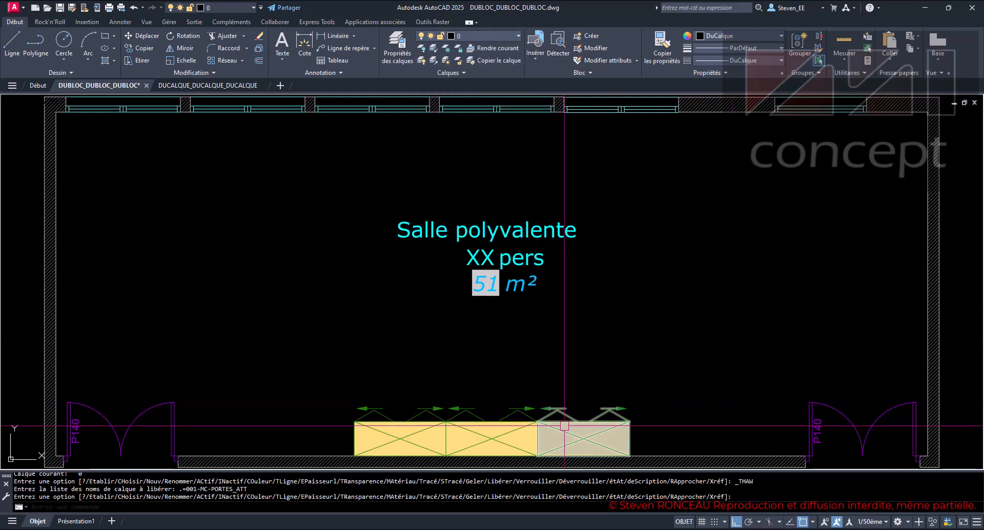
- Open the leftmost cabinet block along the room's lower wall in the Block Editor
left_click(409, 423)
right_click(409, 423)
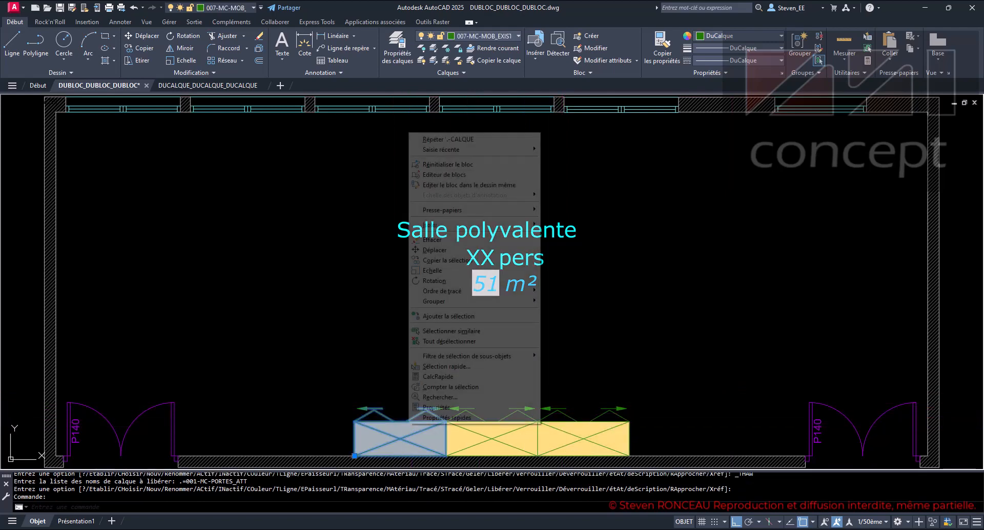
left_click(439, 174)
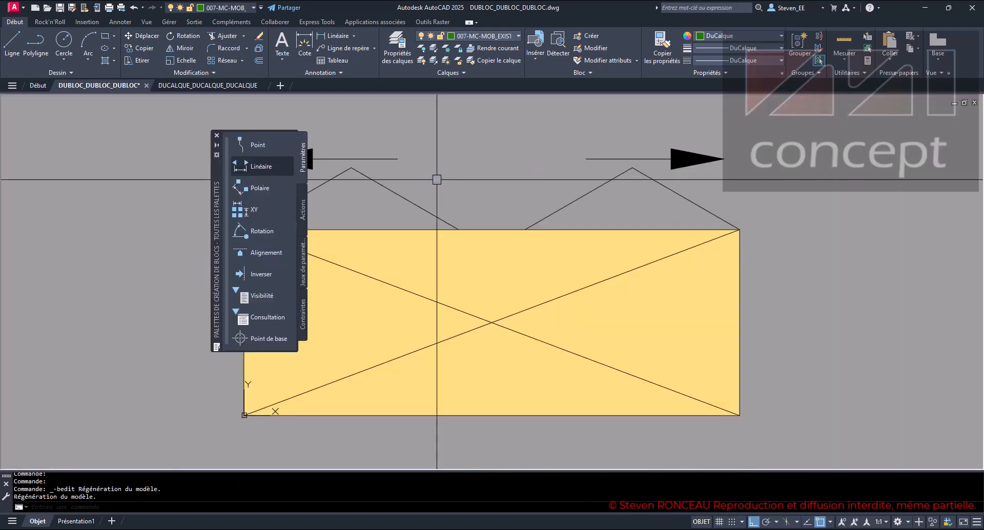
- Select the cabinet's outline, door lines, arrows and diagonals inside the block to check their layer, and clear the selection
left_click(615, 172)
left_click(464, 225)
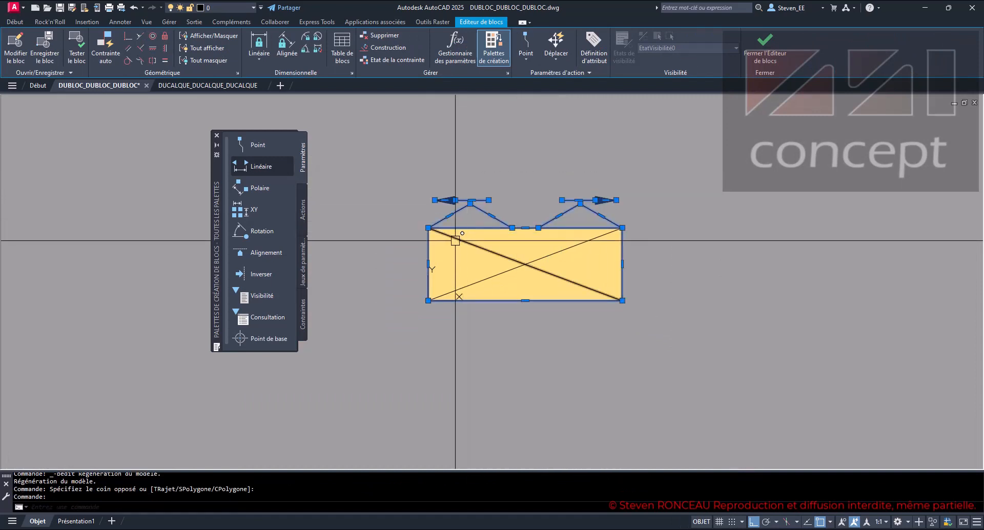
left_click(524, 264)
left_click(552, 255)
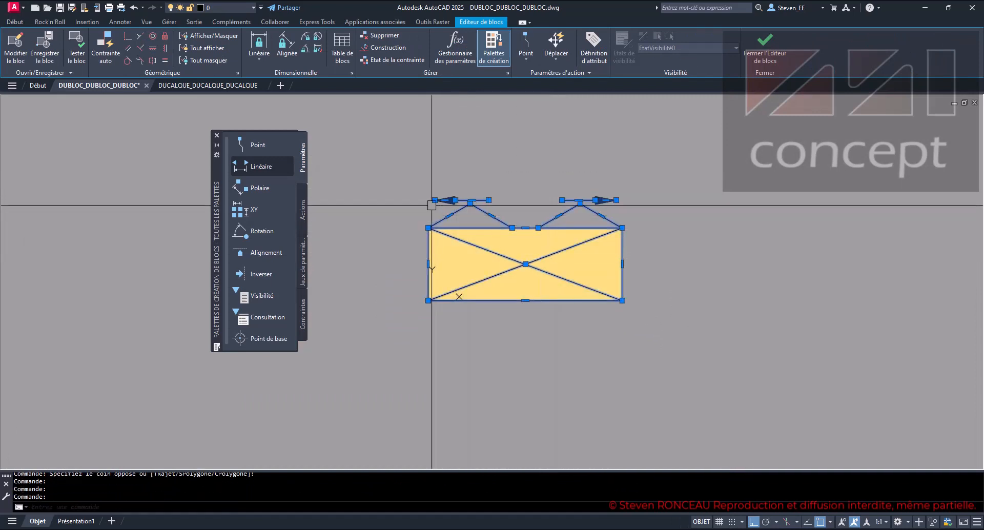
key("Escape")
key("Escape")
key("Escape")
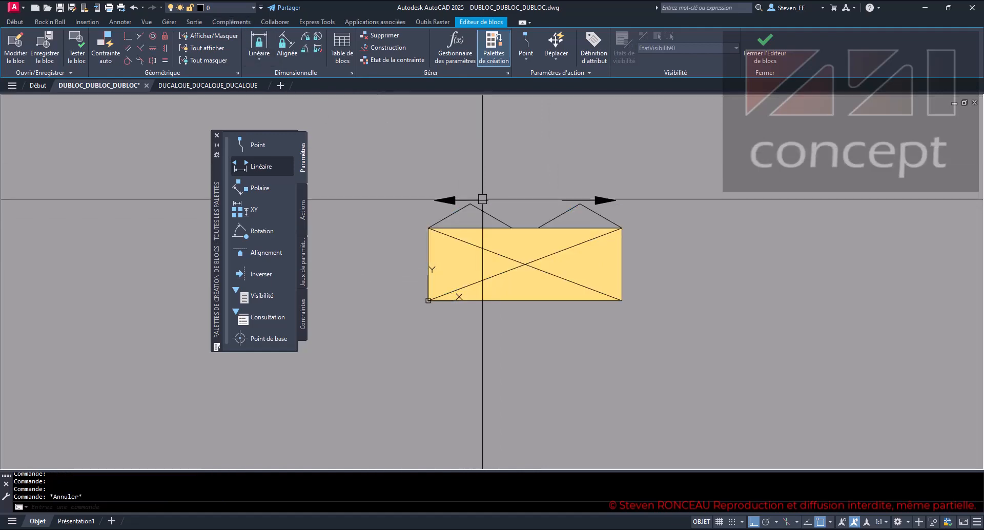
- Check which layer the cabinet's solid hatch is on, and close the Block Editor without saving changes
left_click(522, 248)
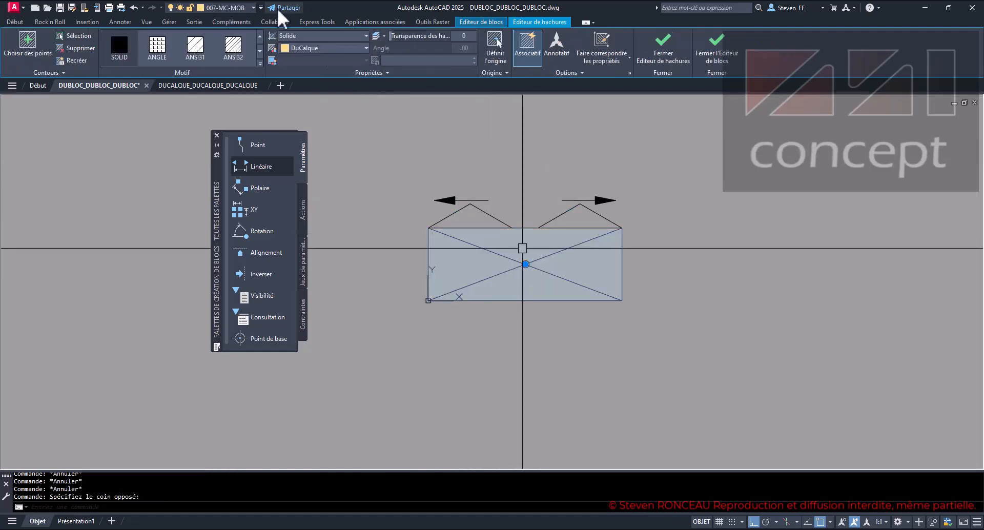
left_click(248, 3)
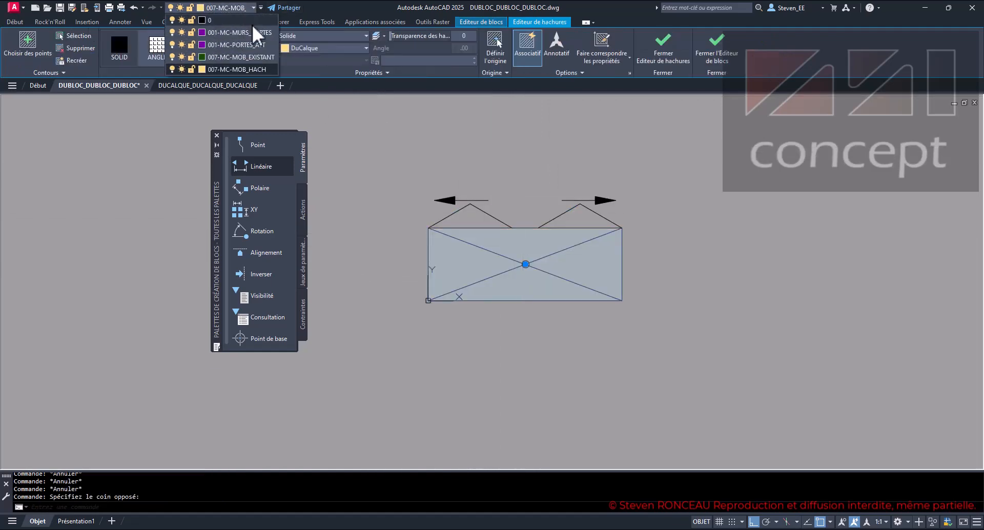
key("Escape")
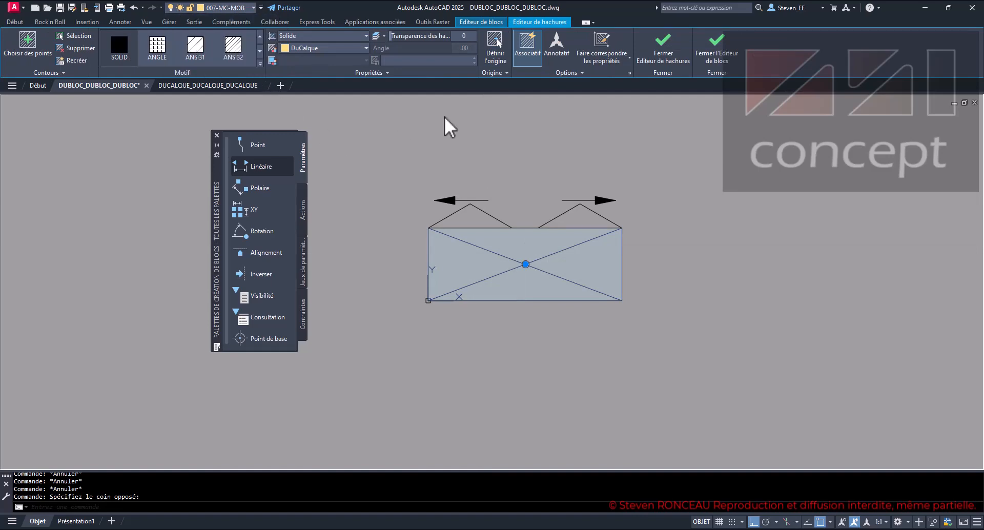
key("Escape")
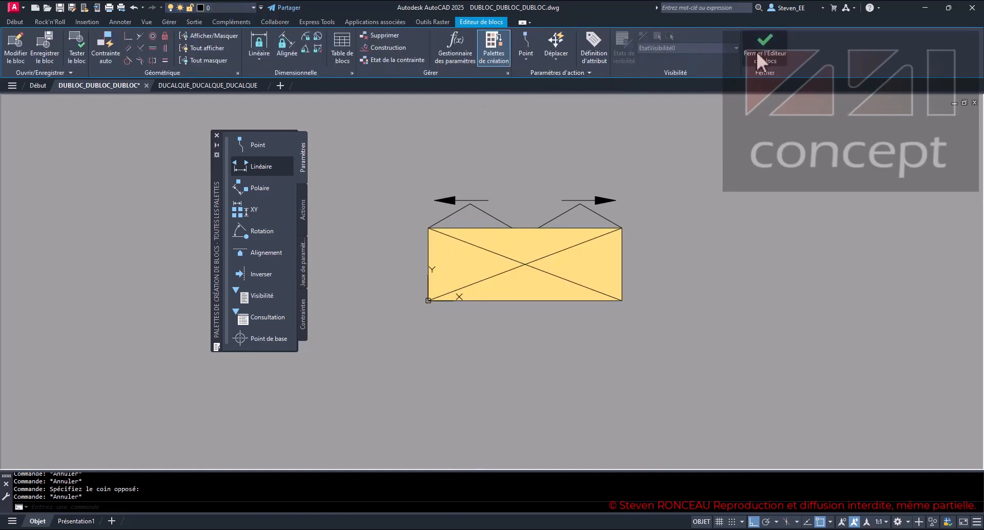
left_click(755, 51)
left_click(469, 275)
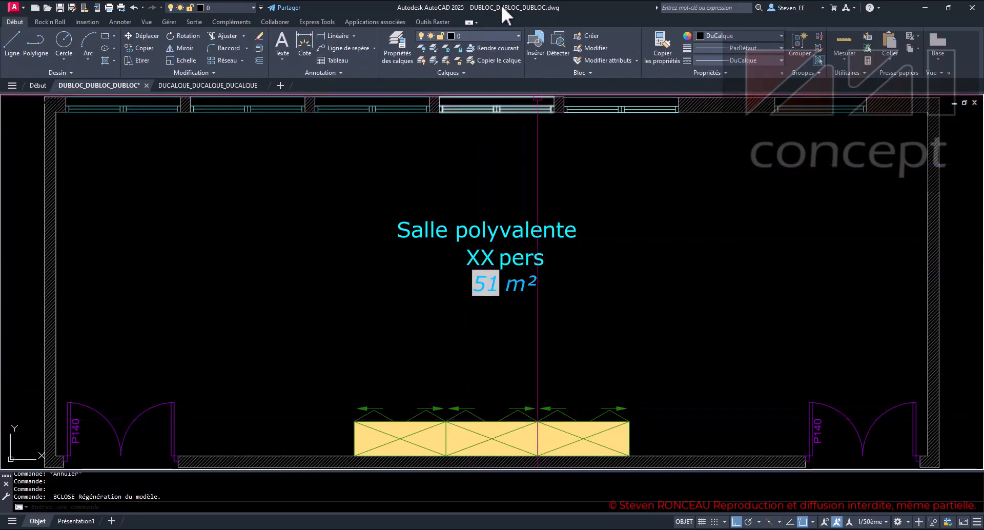
- Freeze the layer 007-MC-MOB_HACH to hide the cabinets' solid fill, and thaw it again
left_click(497, 35)
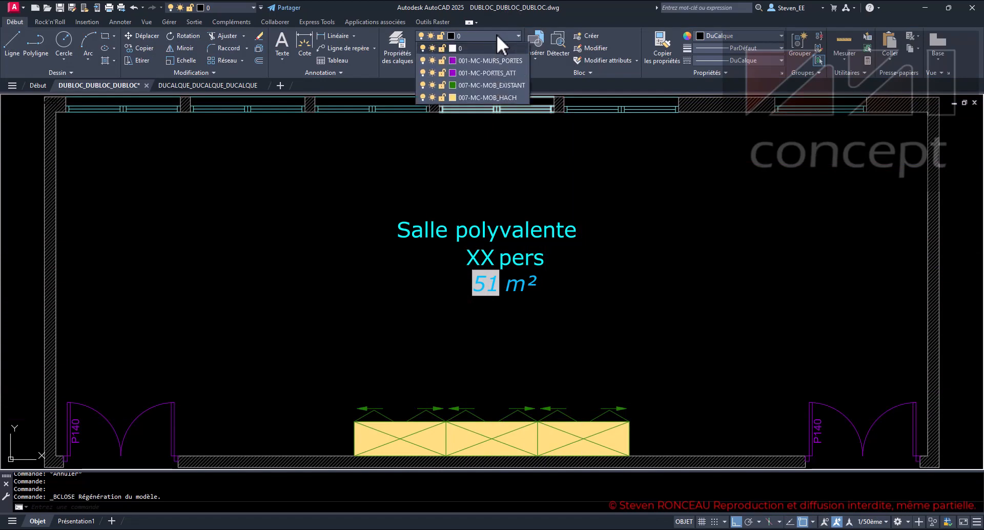
left_click(432, 97)
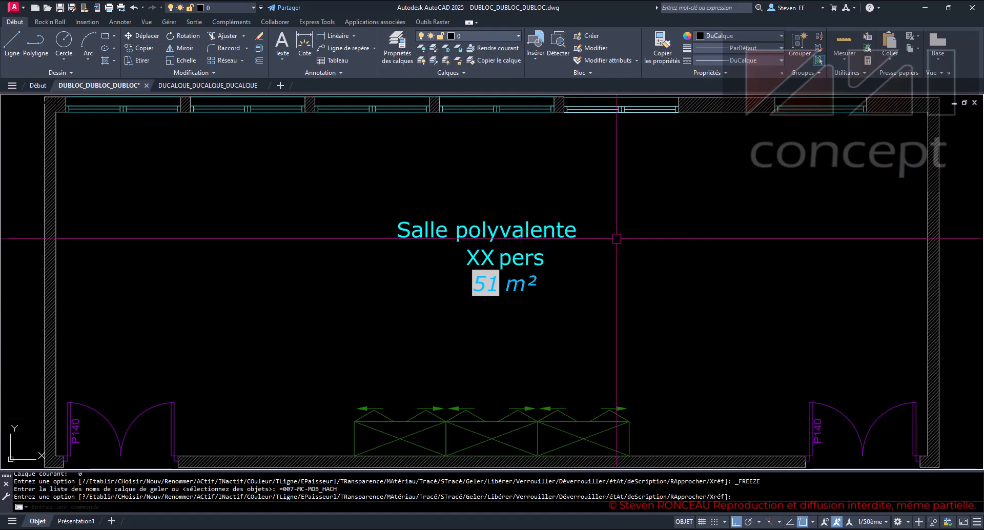
left_click(490, 36)
left_click(433, 97)
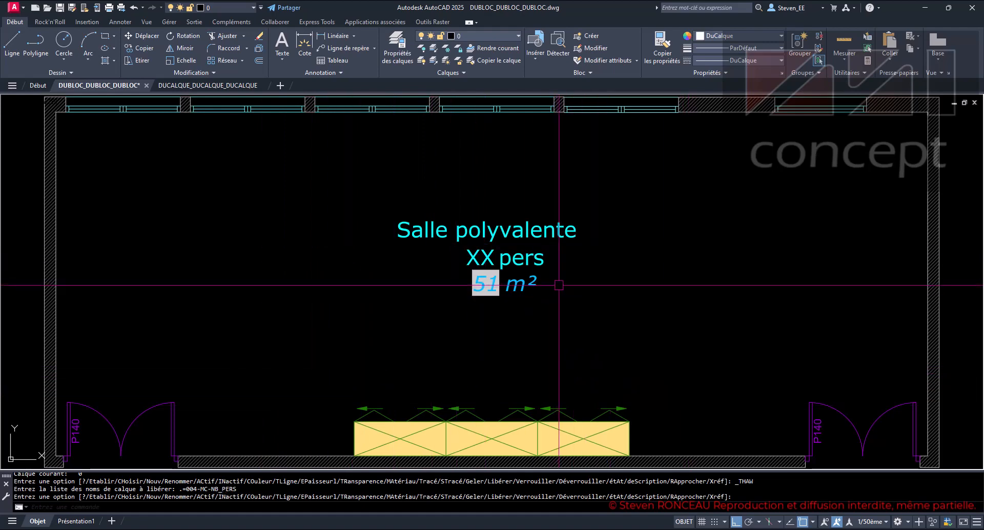
- Open the Salle polyvalente room label block in the Block Editor
mouse_move(549, 281)
middle_mouse_down()
mouse_move(493, 286)
mouse_move(565, 269)
middle_mouse_up()
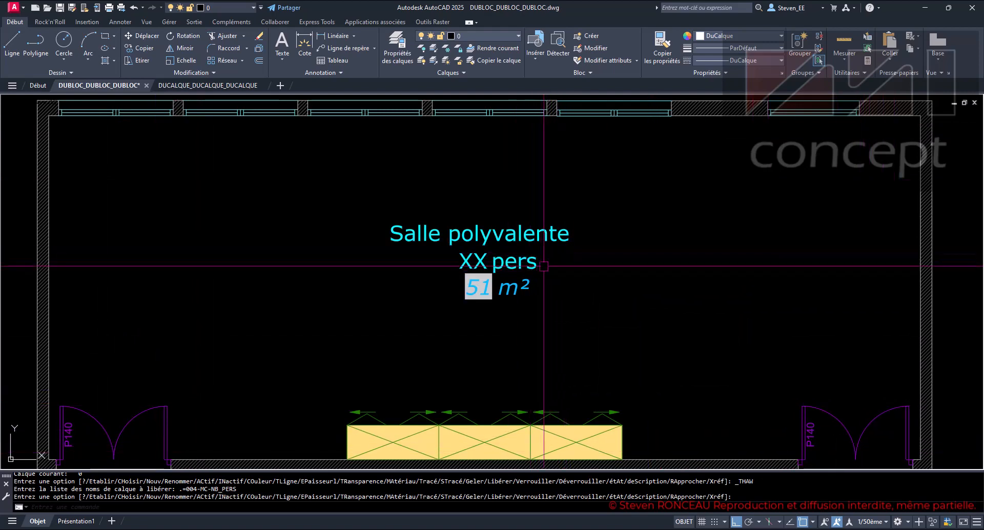
left_click(497, 261)
right_click(519, 241)
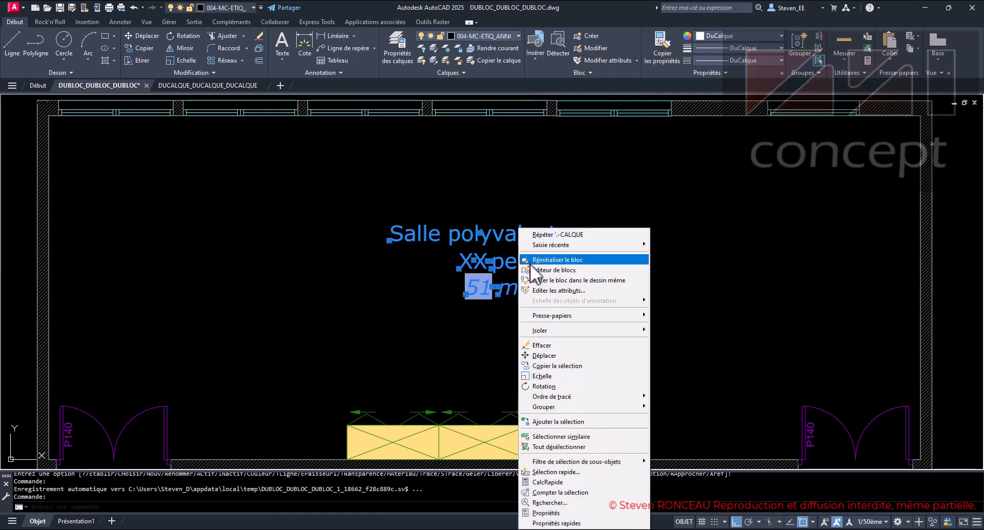
left_click(548, 270)
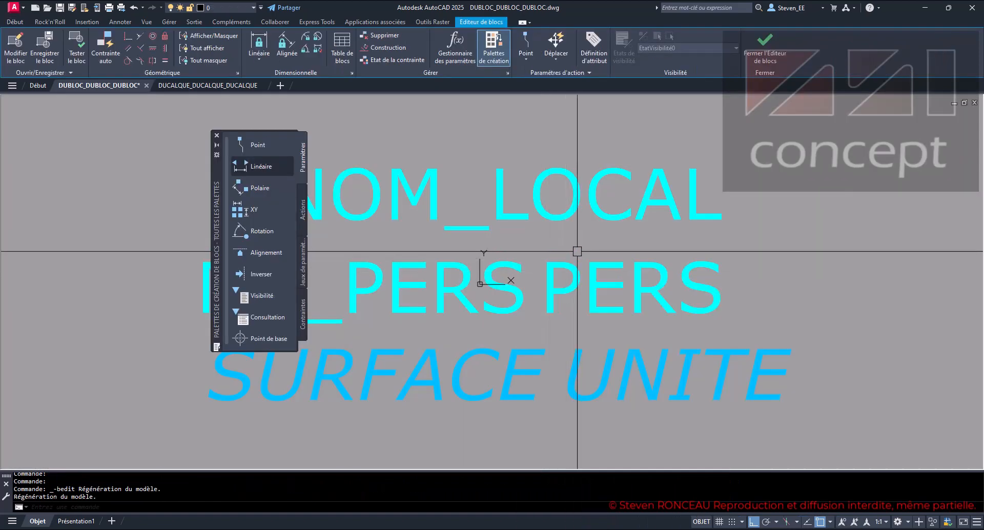
- Check the layer of the NOM_LOCAL attribute in its properties, and clear the selection
scroll(584, 259, "down", 4)
middle_click_drag(582, 251, 597, 256)
left_click(632, 207)
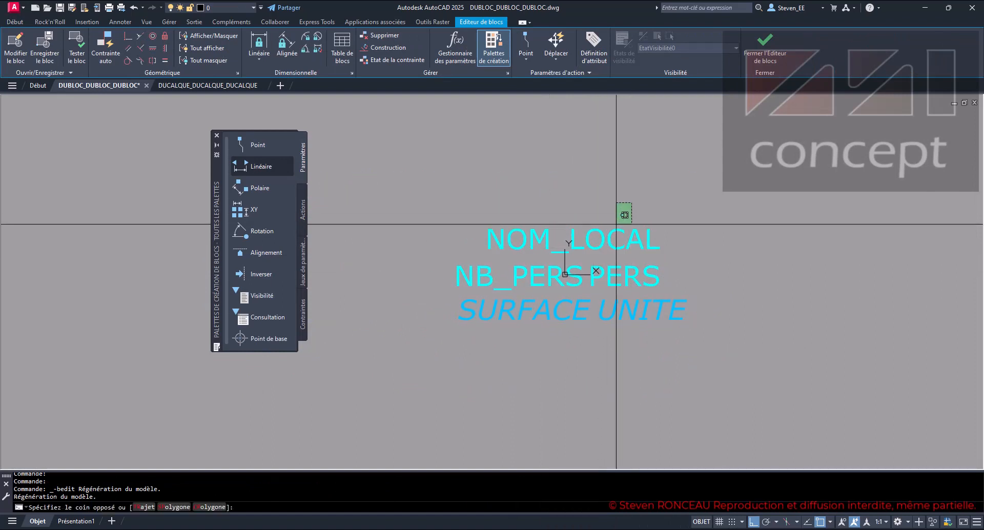
left_click(604, 235)
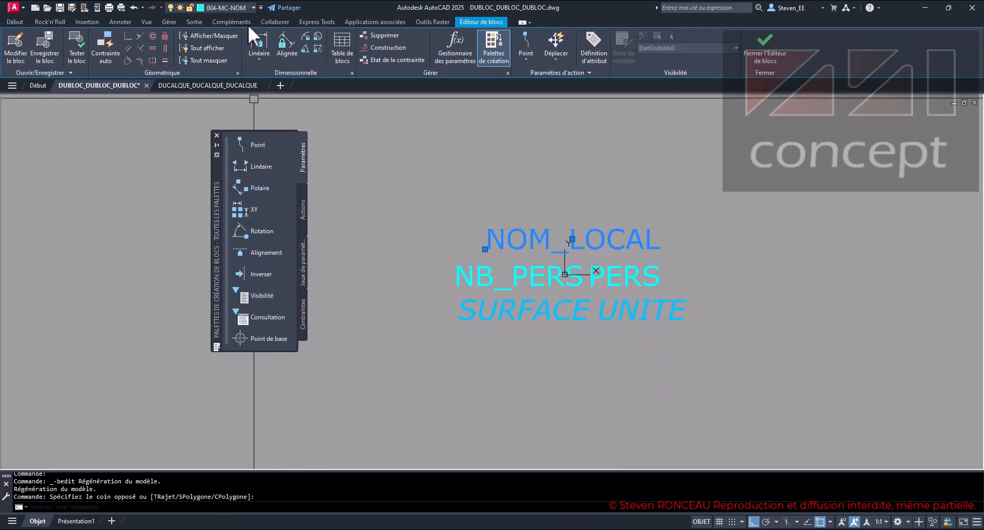
left_click(245, 6)
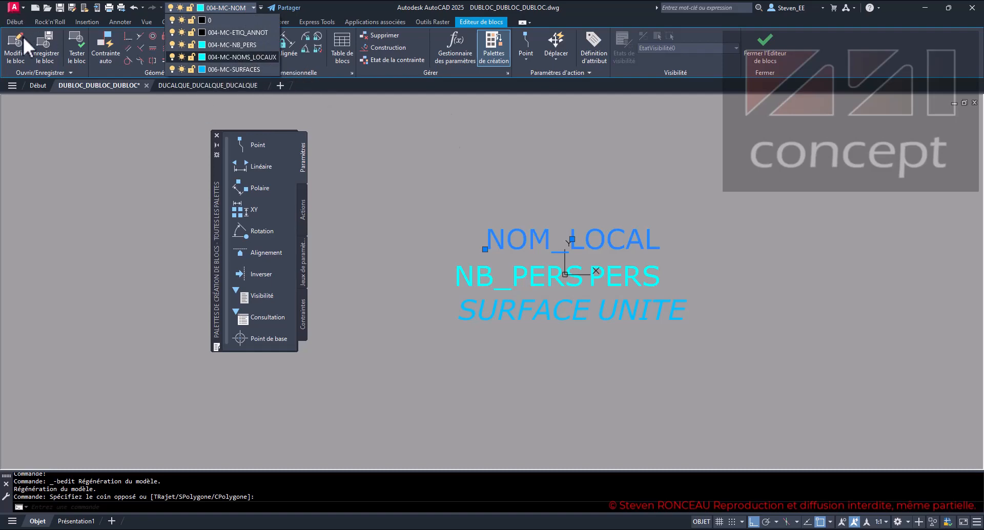
key("ctrl+1")
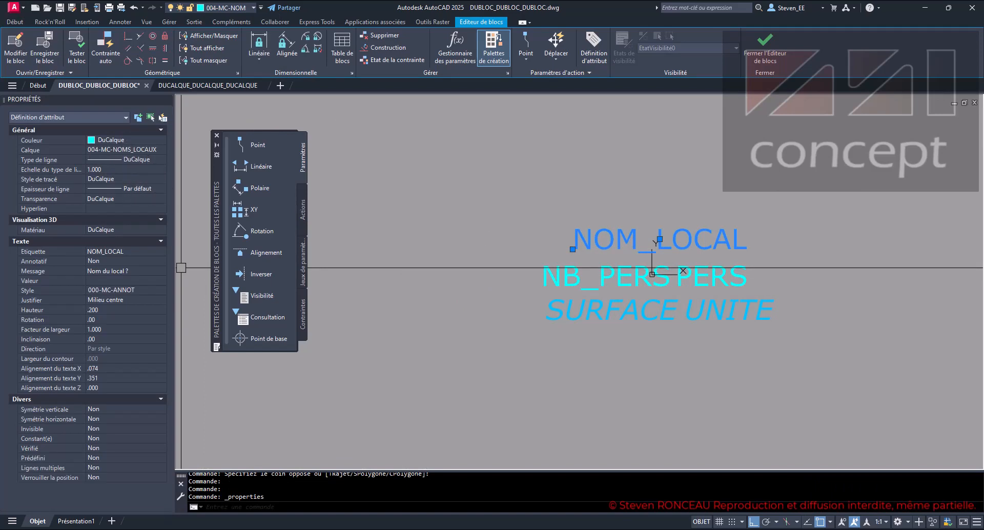
key("Escape")
key("Escape")
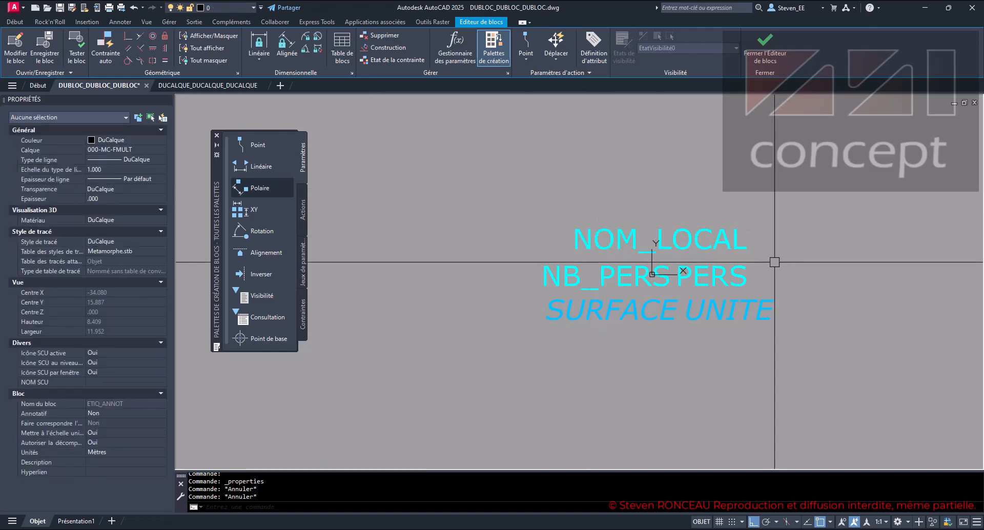
- Select the PERS and NB_PERS attributes to check their layer, and clear the selection
left_click_drag(787, 276, 726, 276)
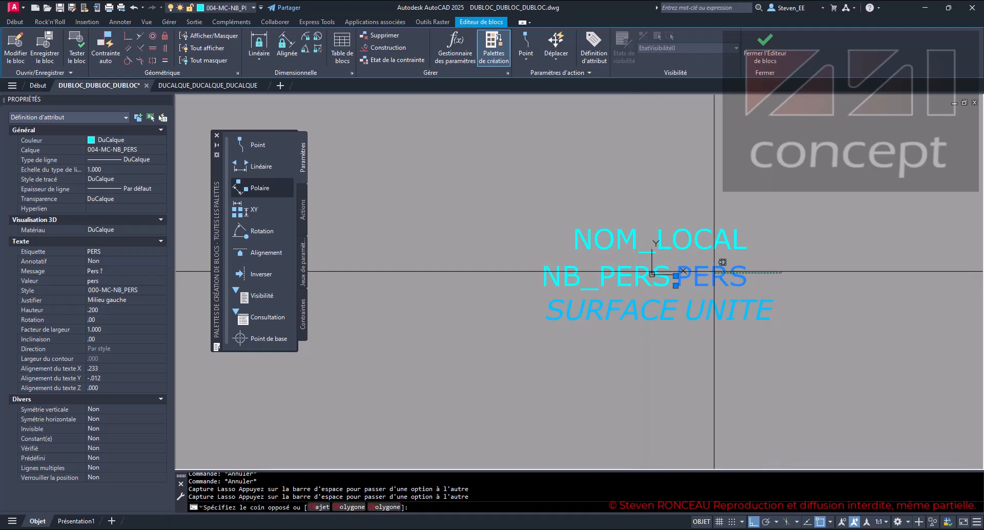
left_click(621, 277)
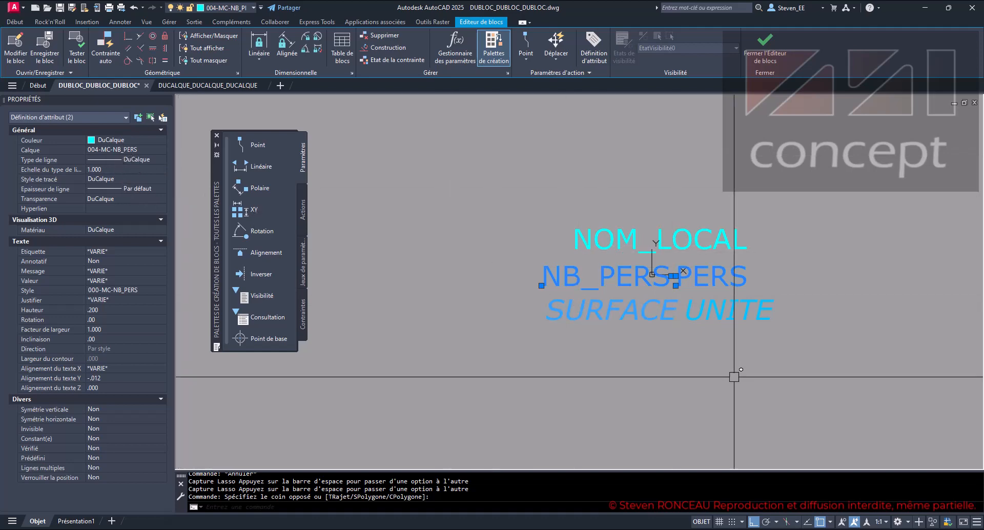
key("Escape")
key("Escape")
key("Escape")
- Check the layer of the SURFACE and UNITE attributes, clear the selection and hide the object properties
left_click(761, 356)
left_click(666, 320)
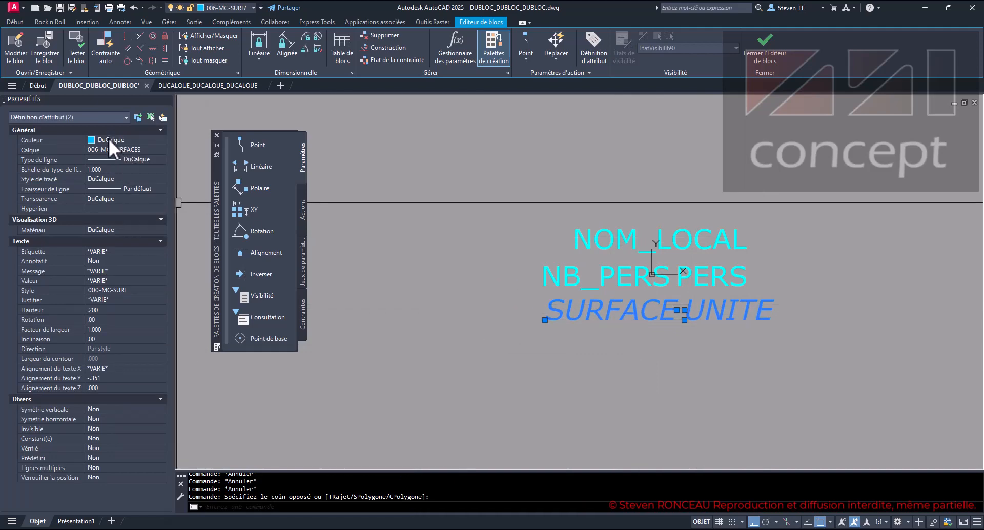
key("Escape")
key("Escape")
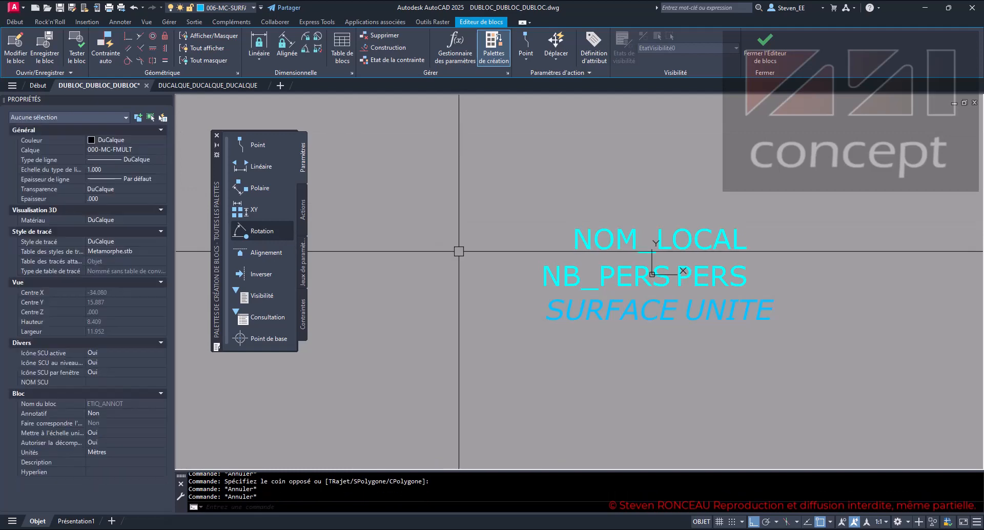
key("ctrl+1")
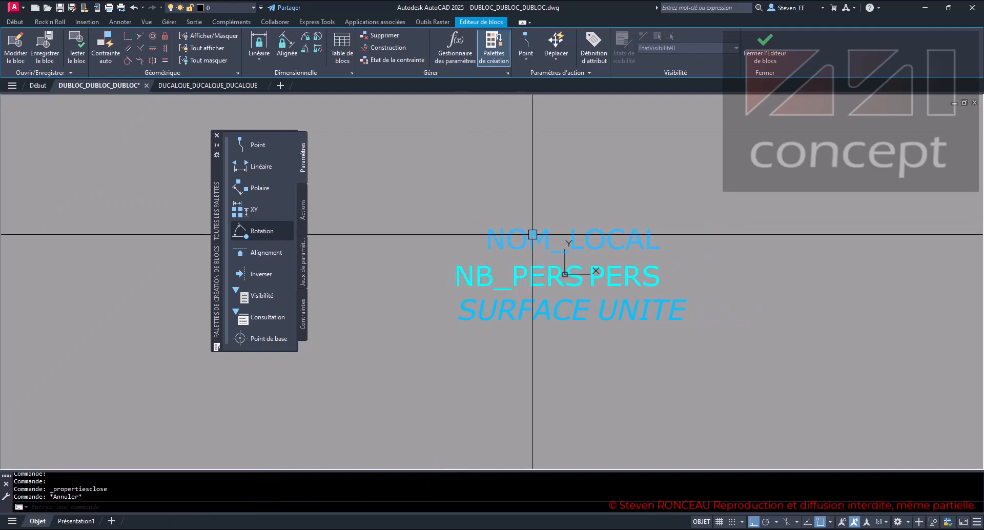
key("Escape")
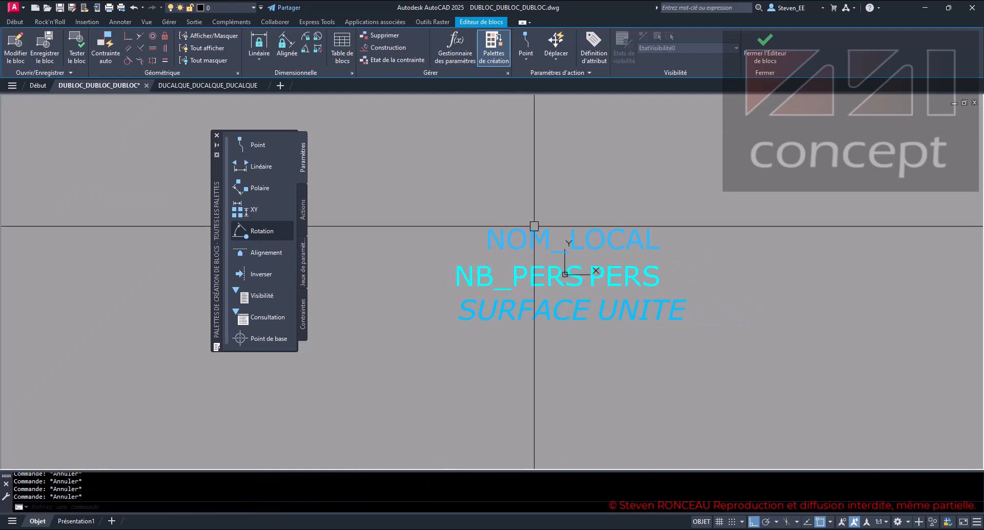
- Close the Block Editor without saving changes to ETIQ_ANNOT
left_click(765, 57)
left_click(469, 278)
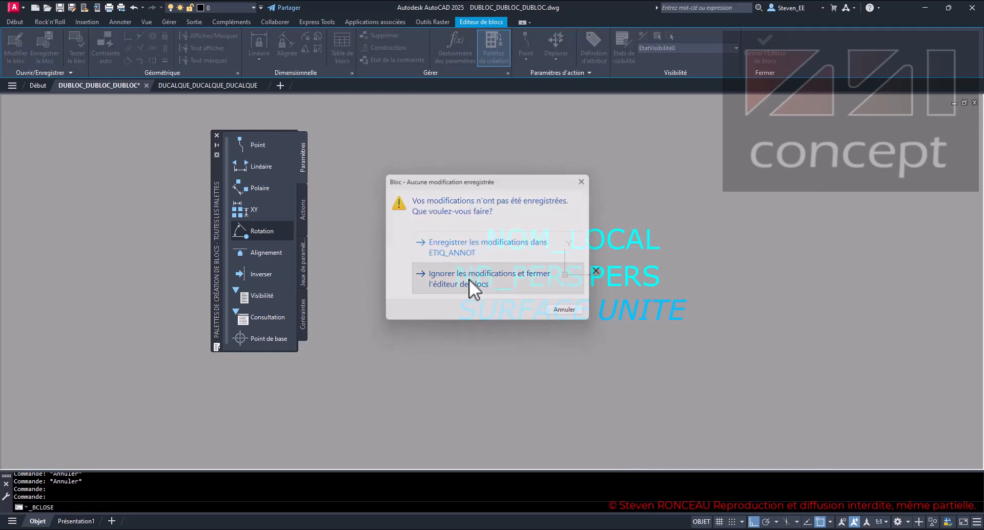
scroll(366, 301, "down", 2)
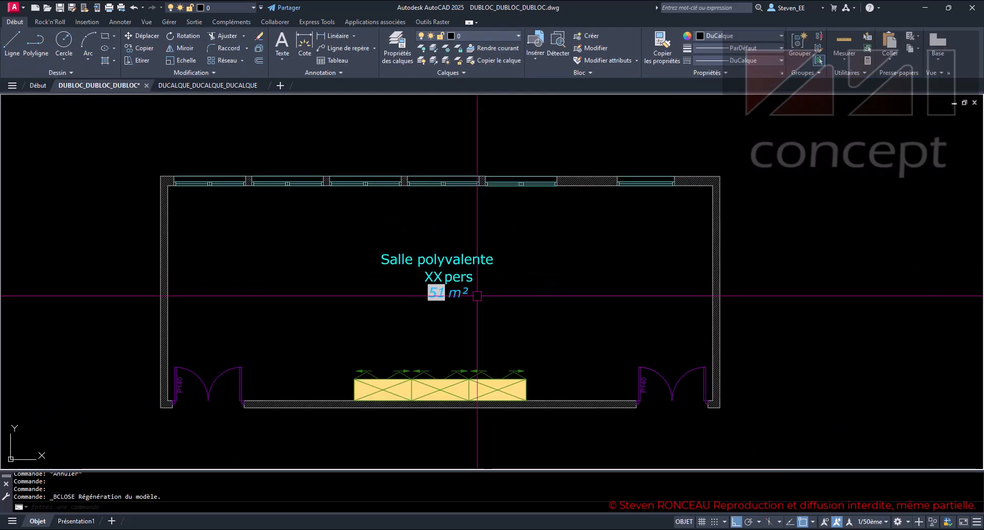
- Freeze the room label's surface layer 006-MC-SURFACES and its room name layer 004-MC-NOMS_LOCAUX
scroll(491, 289, "up", 2)
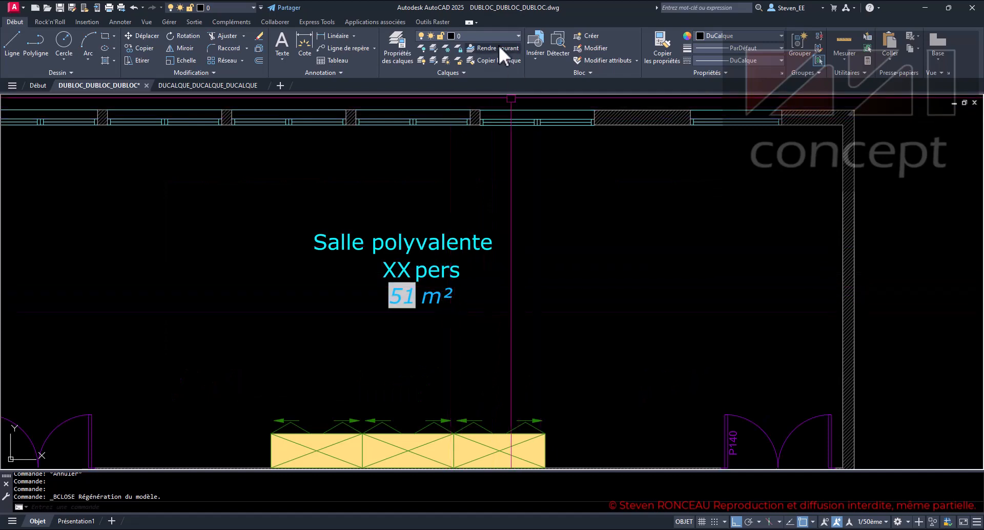
left_click(487, 33)
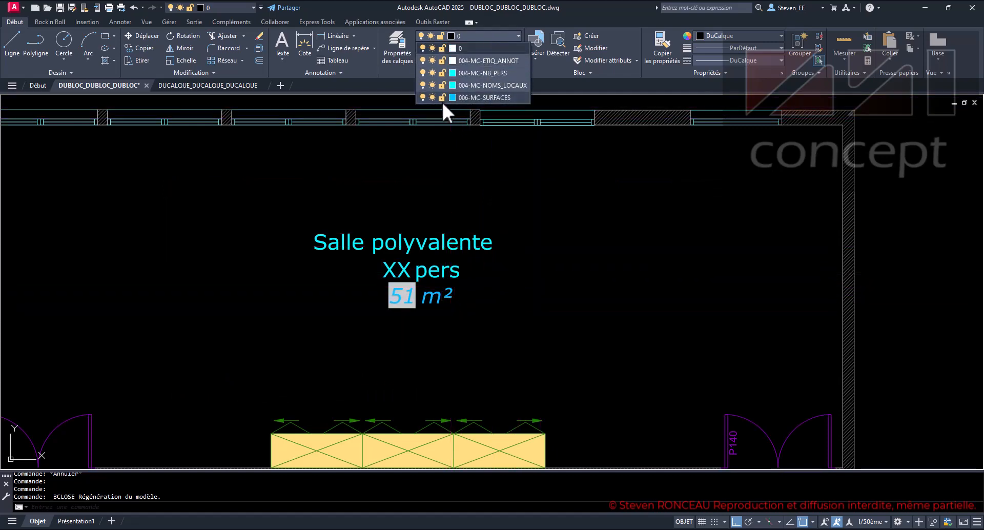
left_click(432, 97)
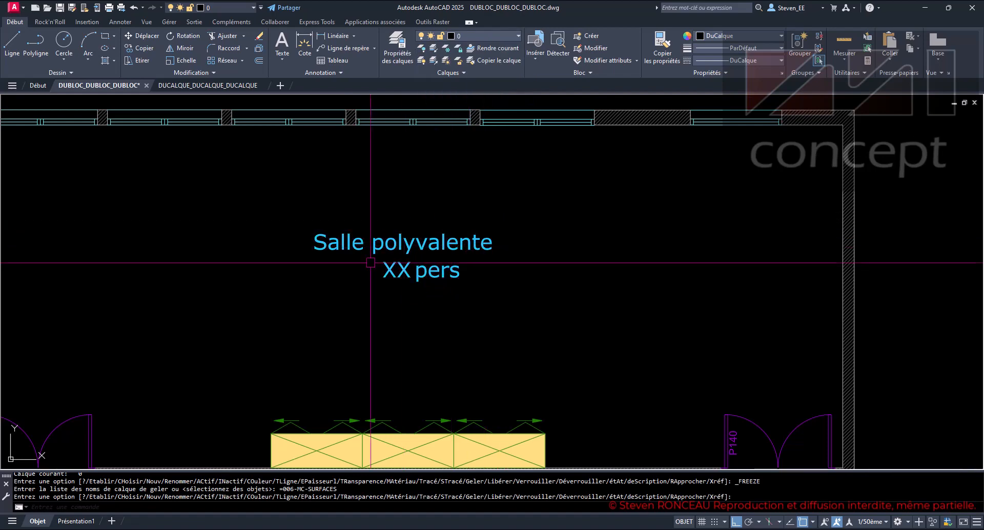
left_click(486, 35)
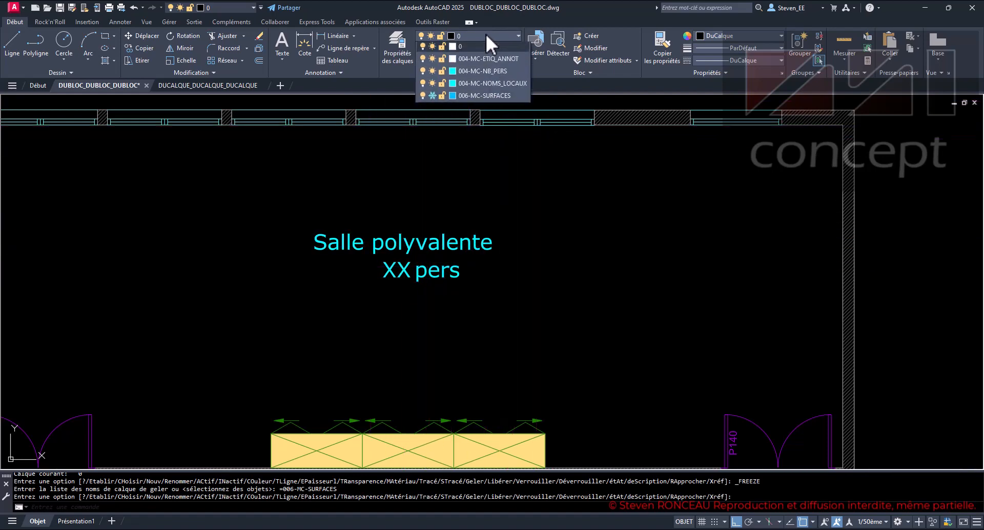
left_click(433, 85)
left_click(491, 178)
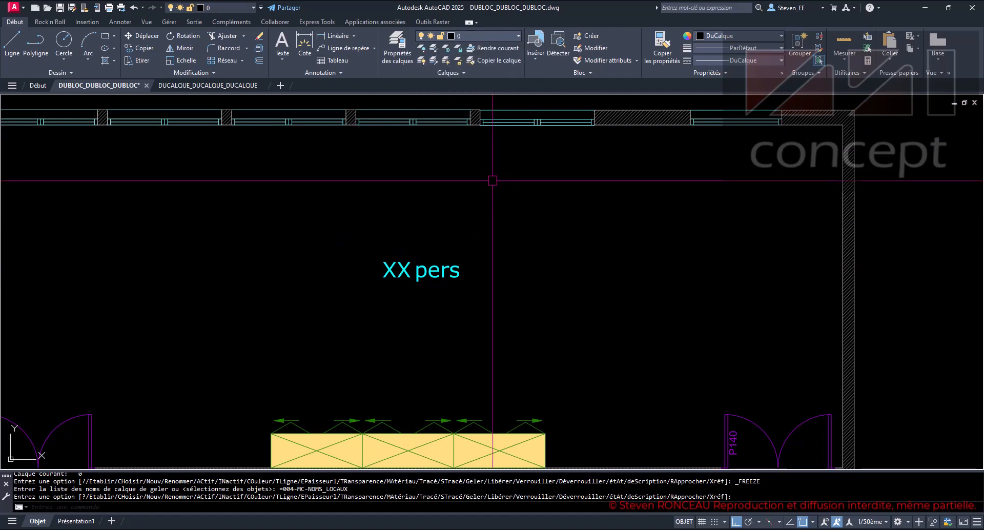
- Thaw the layer 004-MC-NOMS_LOCAUX and freeze the layer 004-MC-NB_PERS
left_click(495, 35)
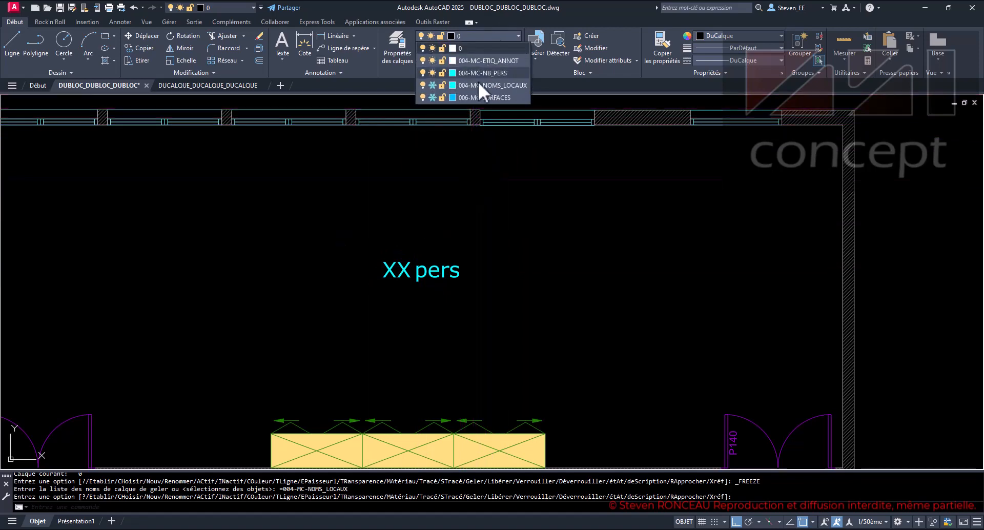
left_click(432, 85)
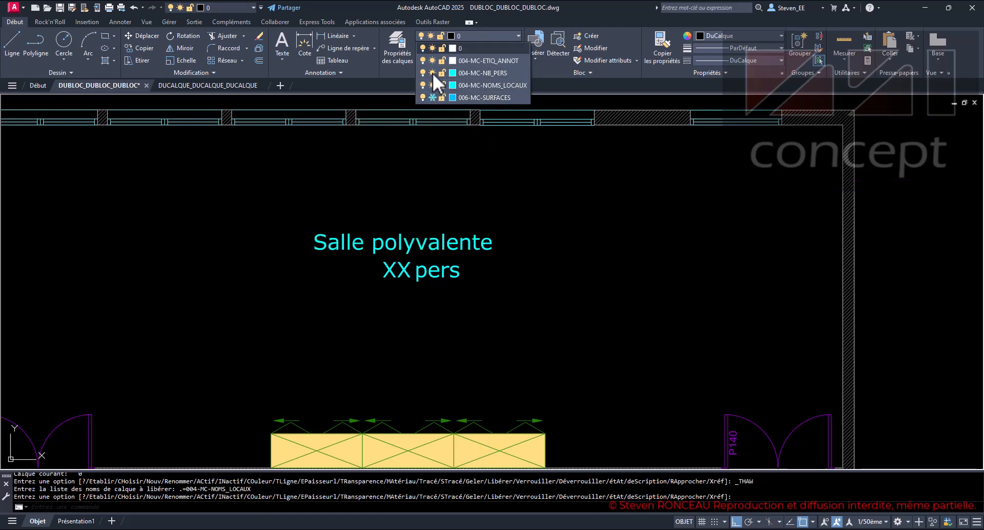
left_click(433, 73)
left_click(504, 187)
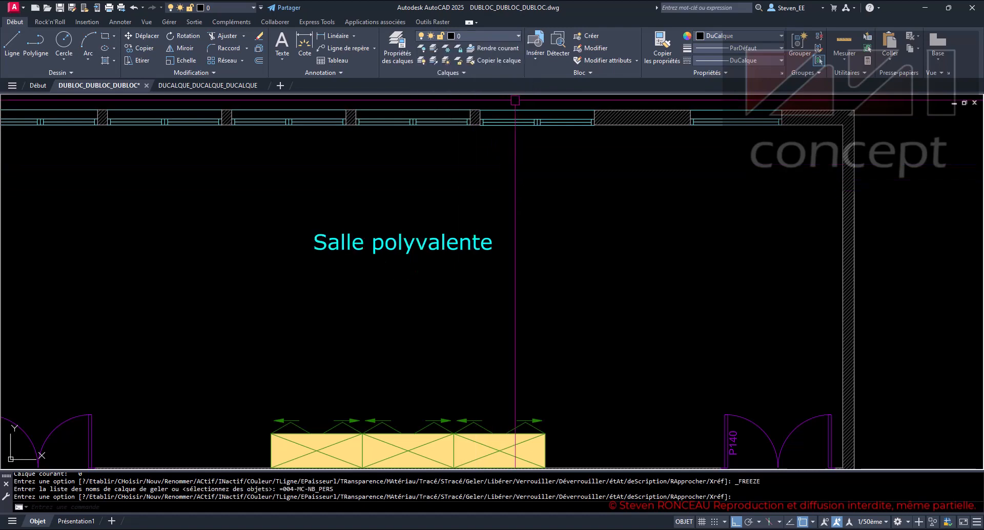
- Thaw the layers 004-MC-NB_PERS and 006-MC-SURFACES
left_click(494, 35)
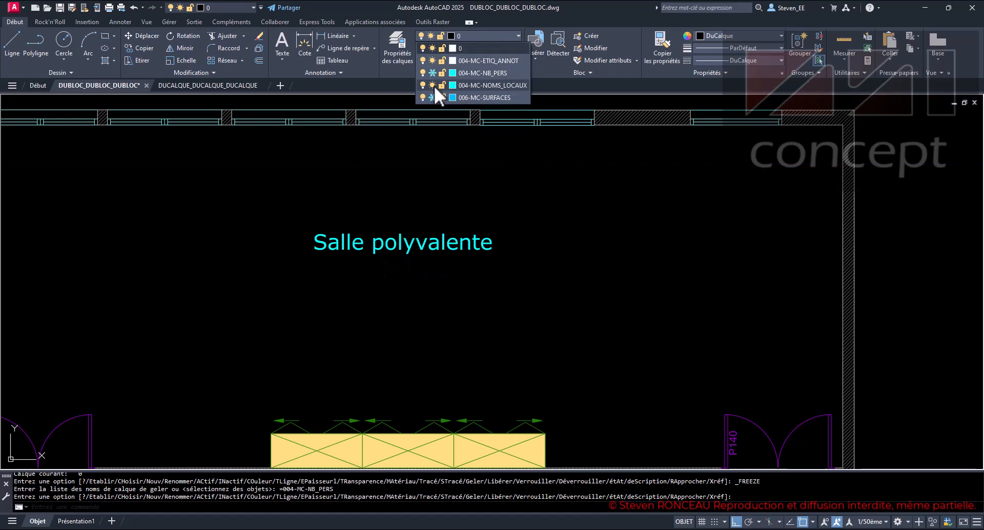
left_click(432, 73)
left_click(432, 97)
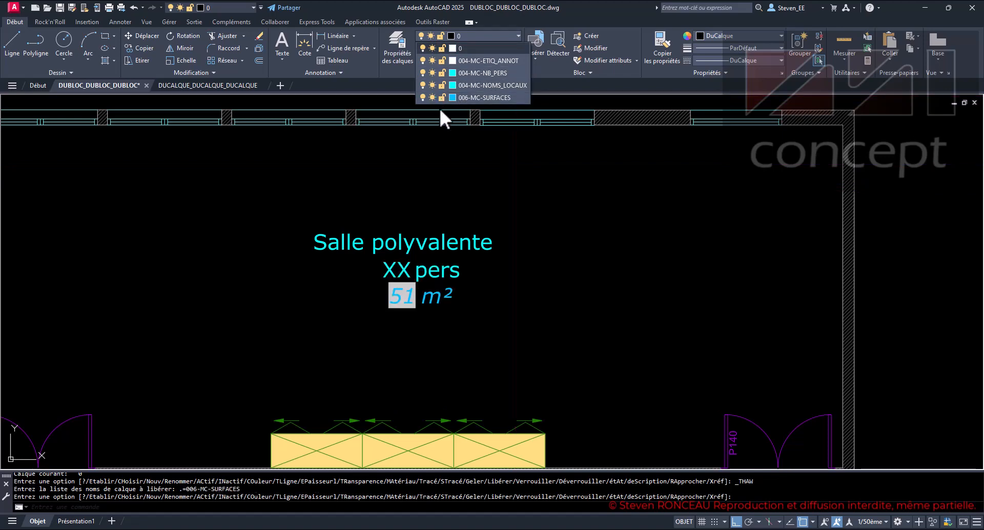
- Freeze all three attribute layers of the label: 006-MC-SURFACES, 004-MC-NOMS_LOCAUX and 004-MC-NB_PERS
left_click(432, 96)
left_click(432, 85)
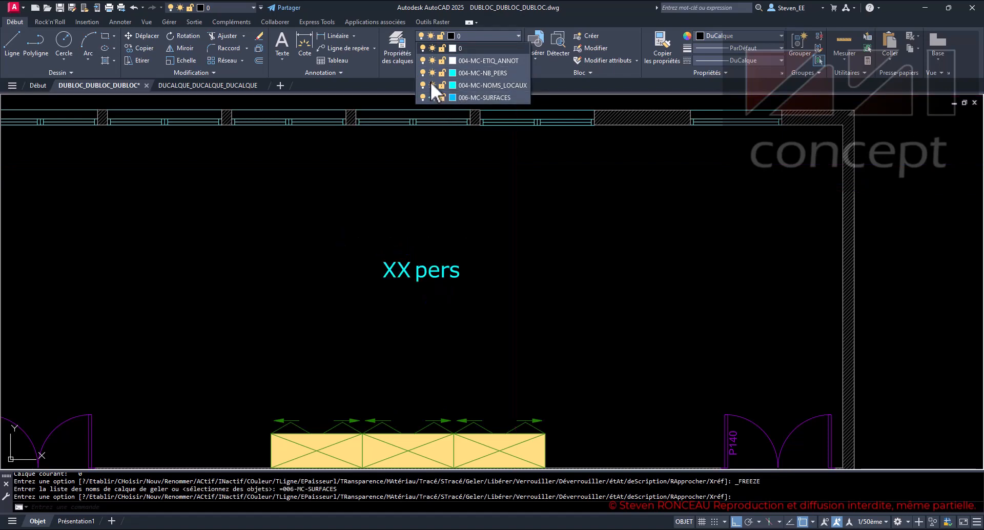
left_click(431, 73)
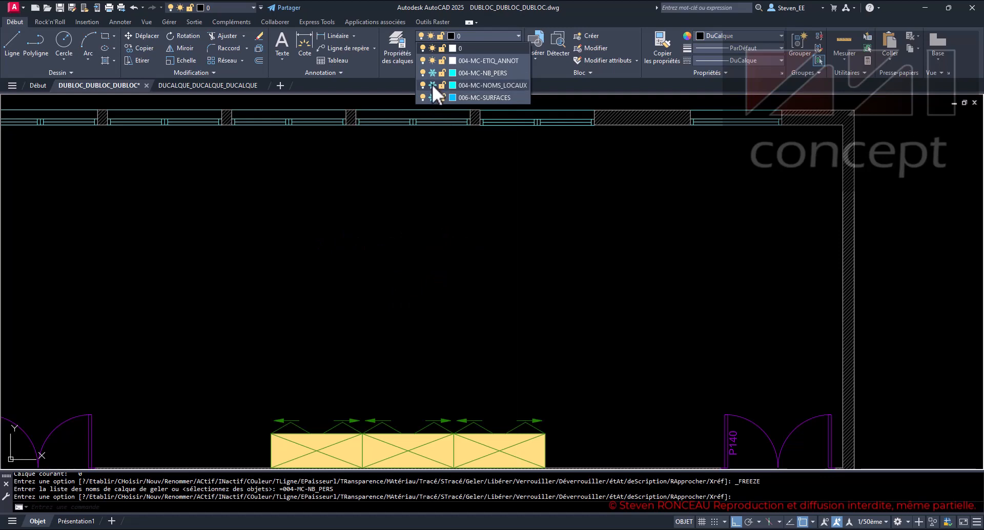
- Thaw the three attribute layers 004-MC-NOMS_LOCAUX, 004-MC-NB_PERS and 006-MC-SURFACES
left_click(432, 85)
left_click(432, 73)
left_click(432, 97)
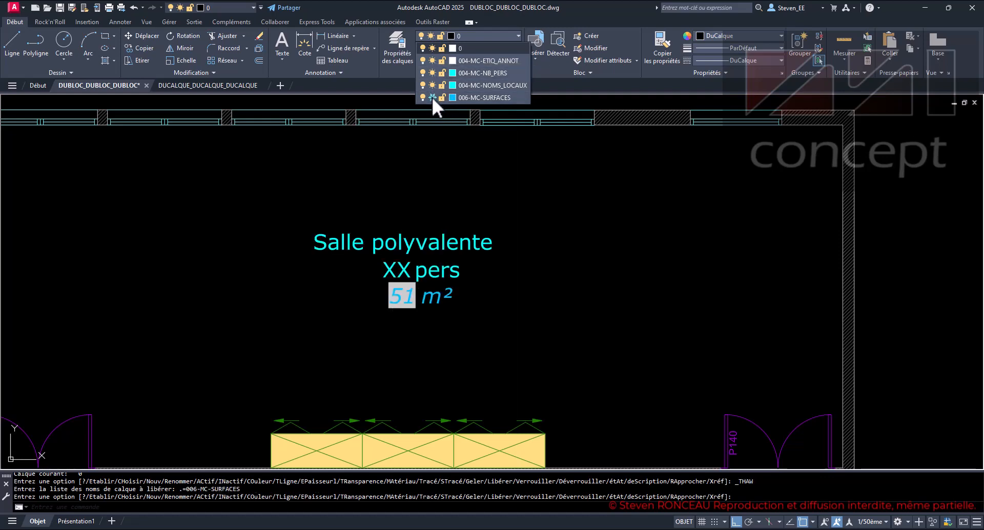
- Check the layer of the ETIQ_ANNOT block reference in its properties, hide the properties and clear the selection
left_click(491, 35)
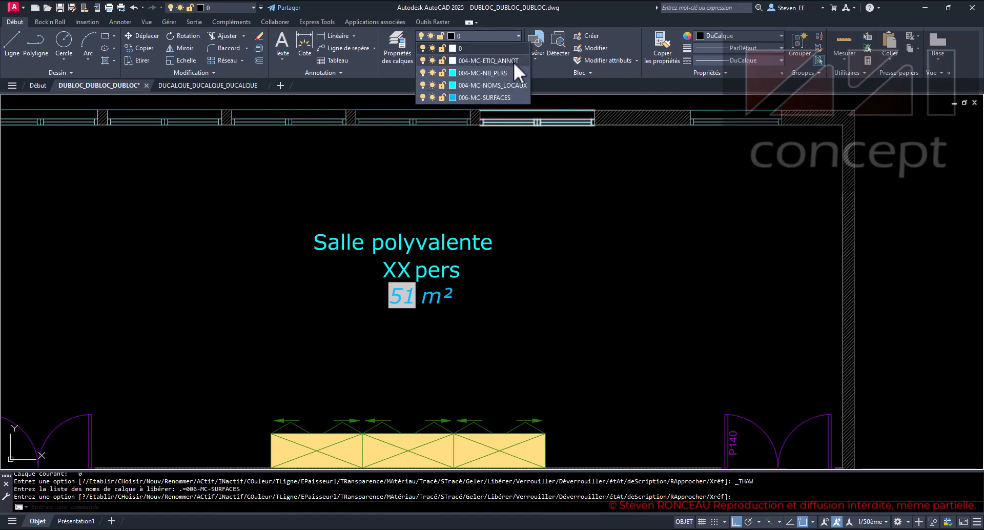
left_click(453, 276)
left_click(433, 272)
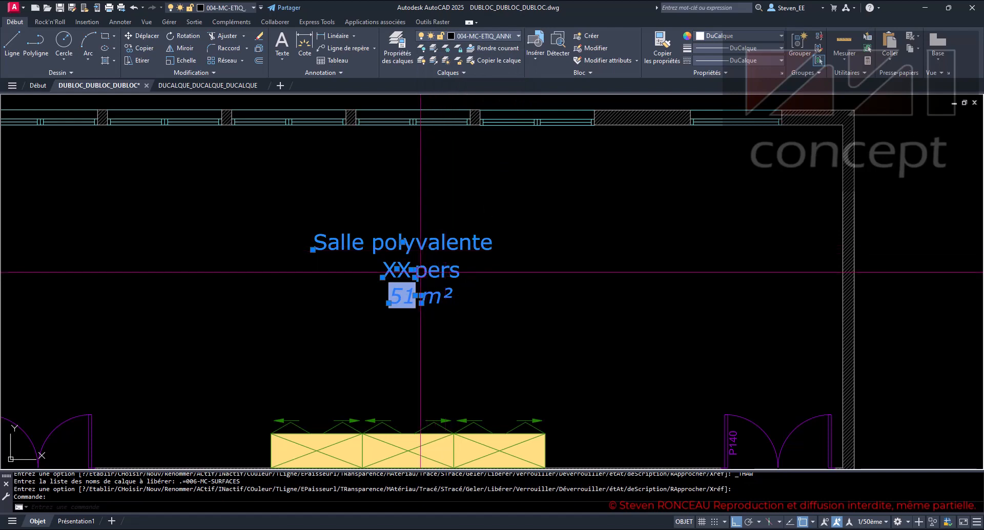
key("ctrl+1")
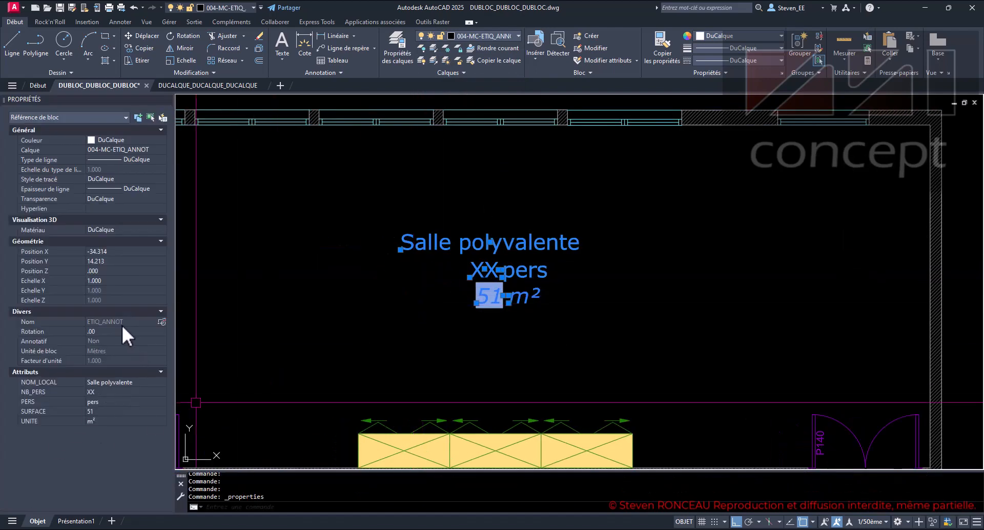
key("ctrl+1")
key("Escape")
key("Escape")
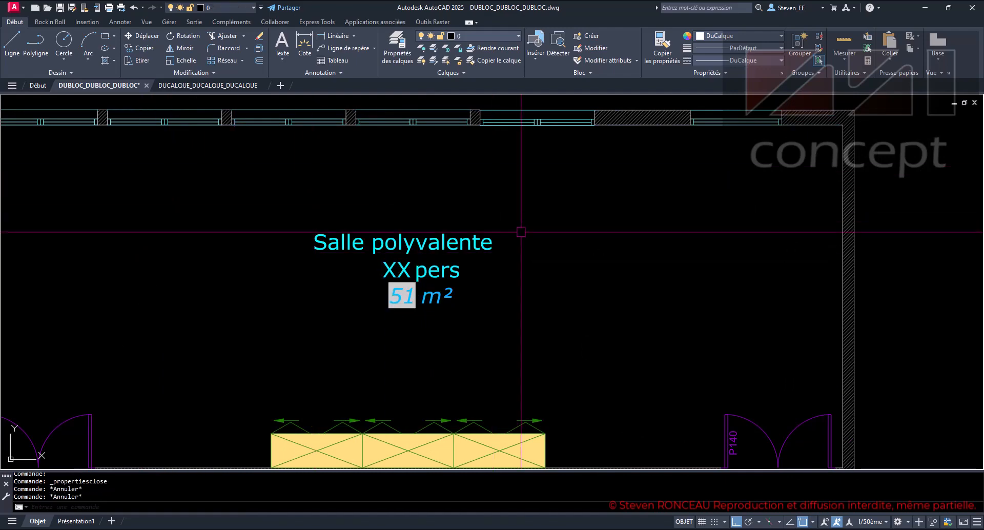
key("Escape")
- Freeze the label block's own layer 004-MC-ETIQ_ANNOT, and thaw it again
left_click(506, 33)
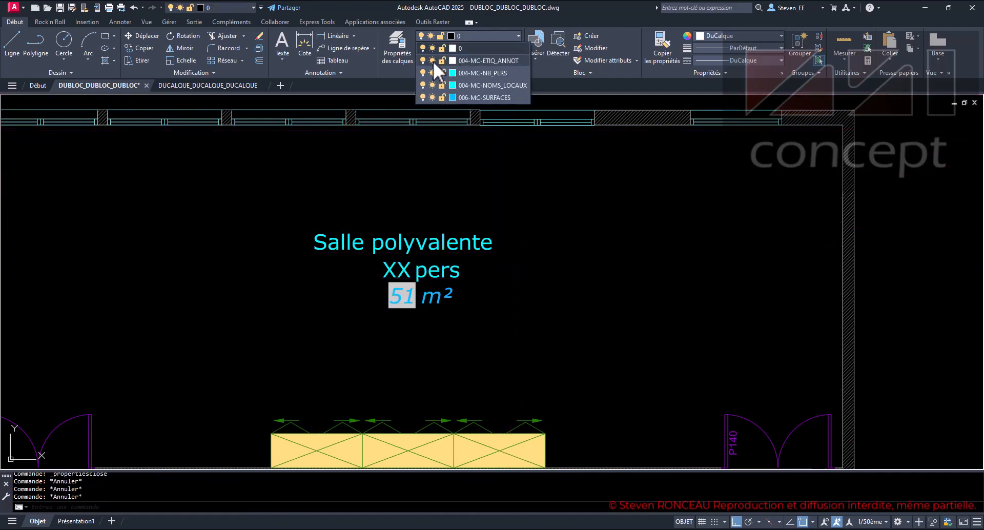
left_click(431, 59)
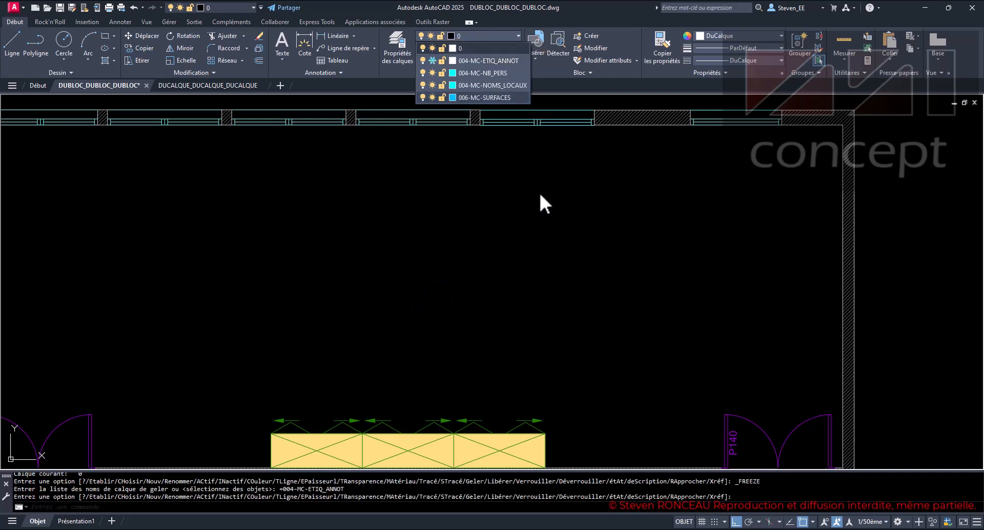
key("Escape")
key("Escape")
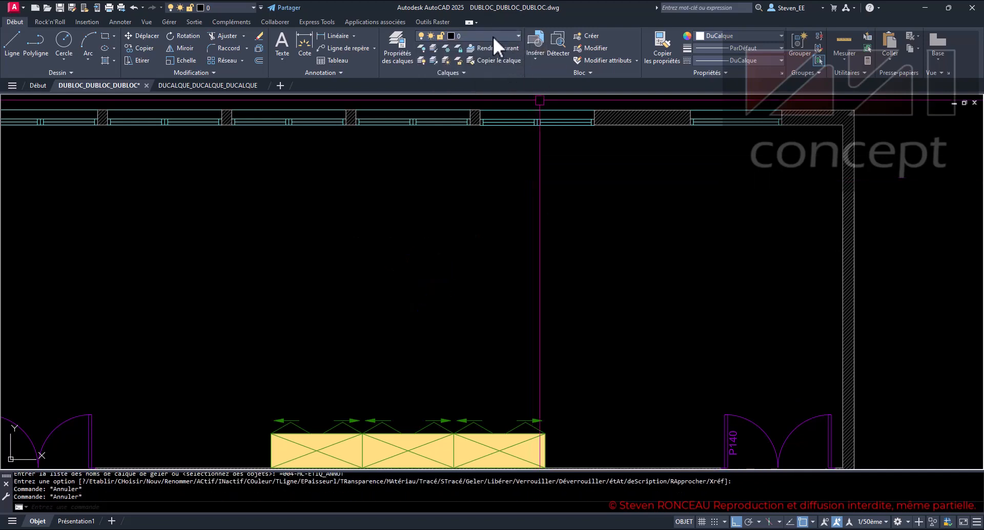
left_click(491, 36)
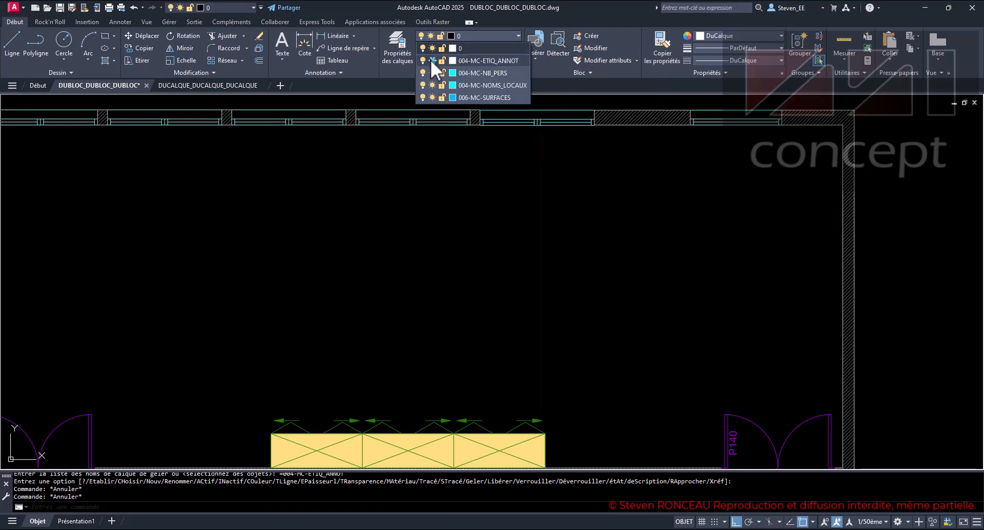
left_click(432, 60)
- Freeze the layers 004-MC-NB_PERS, 004-MC-NOMS_LOCAUX and 006-MC-SURFACES with the block's own layer left thawed
left_click(432, 73)
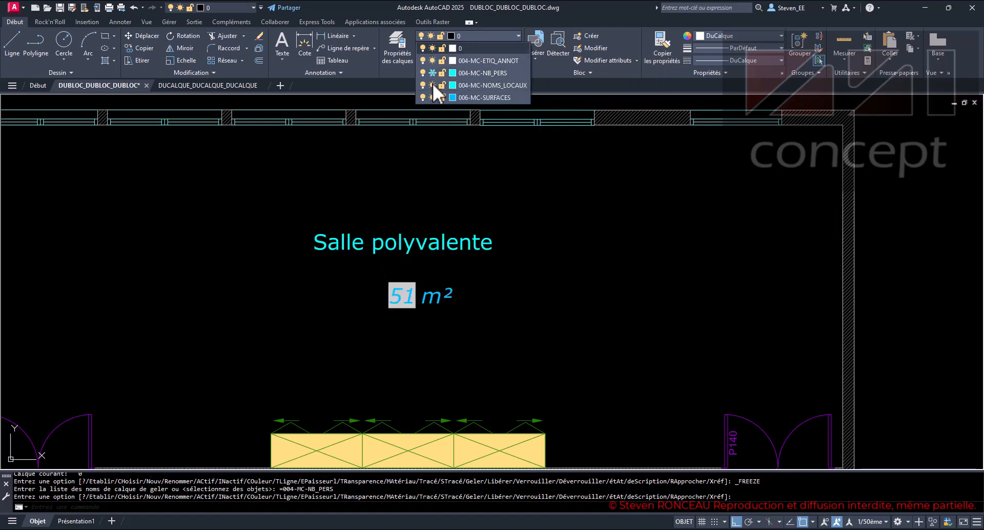
left_click(432, 85)
left_click(433, 98)
- Thaw the layers 004-MC-NOMS_LOCAUX, 004-MC-NB_PERS and 006-MC-SURFACES, and show the whole room plan
left_click(431, 85)
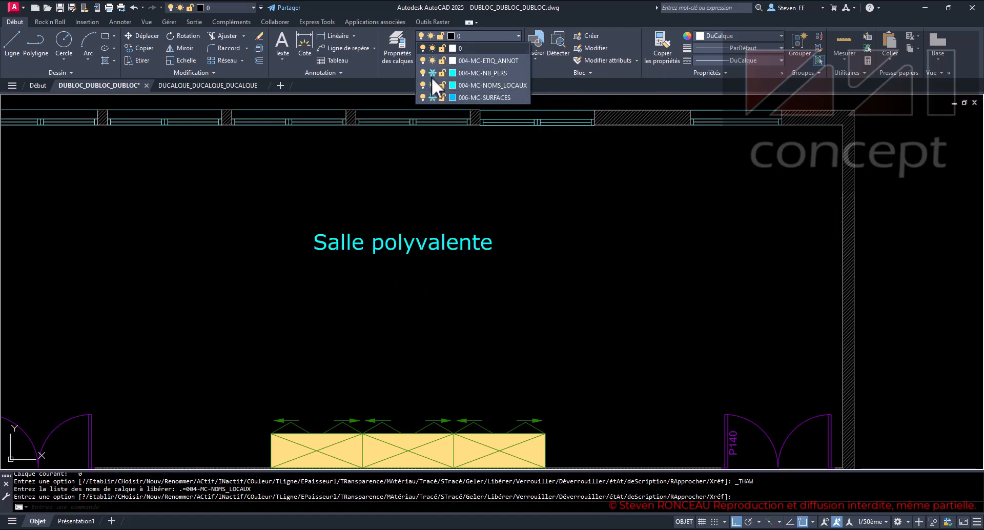
left_click(432, 73)
left_click(432, 98)
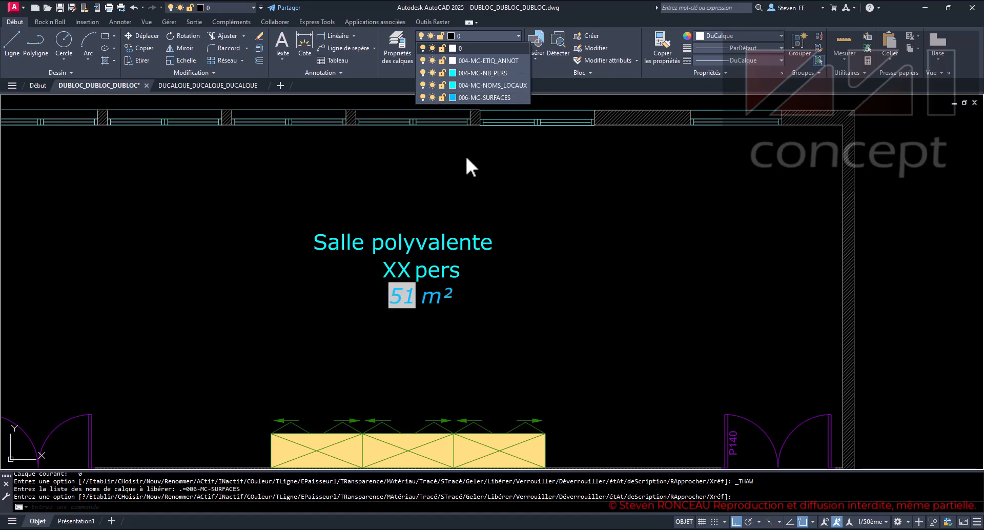
left_click(495, 199)
key("Escape")
key("Escape")
key("Escape")
key("Escape")
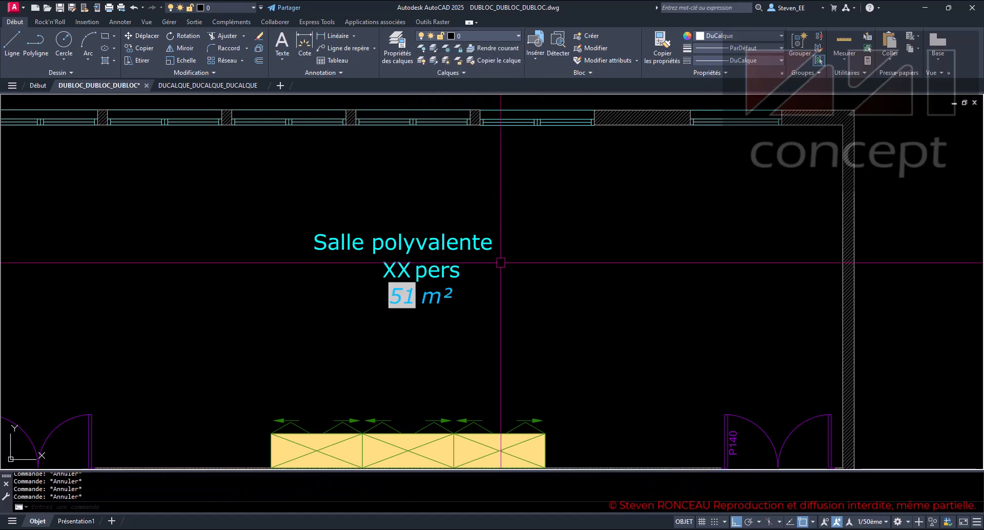
middle_click(500, 261)
middle_click(501, 261)
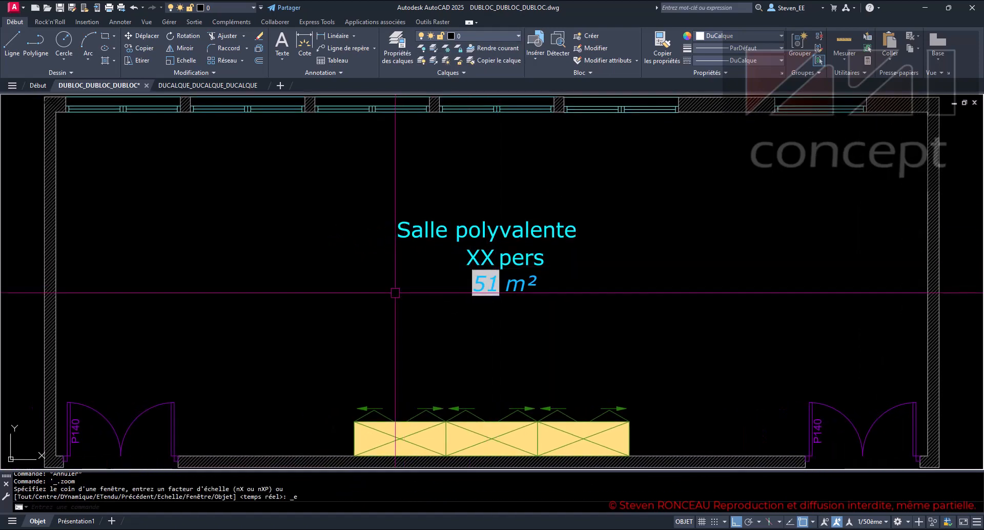